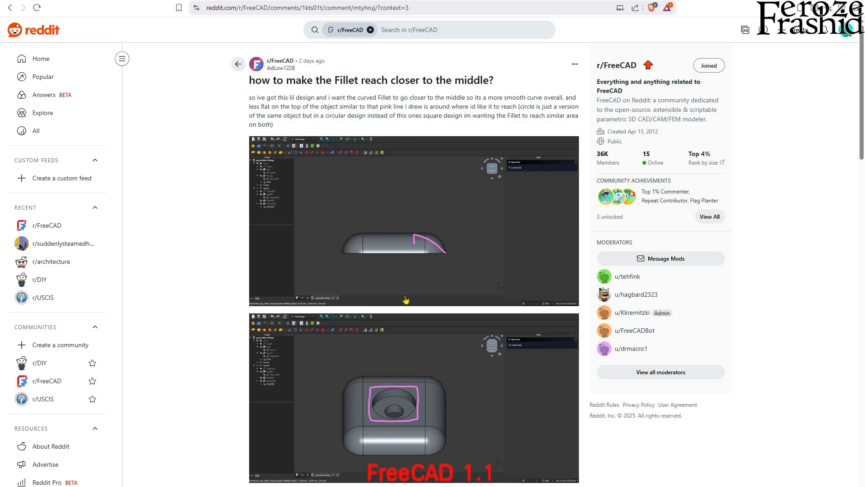
Examine the Reddit post's question and its two images showing the hand-drawn target fillet profile and top area
{"action": "scroll", "coordinate": [406, 300], "scroll_direction": "down", "scroll_amount": 1}
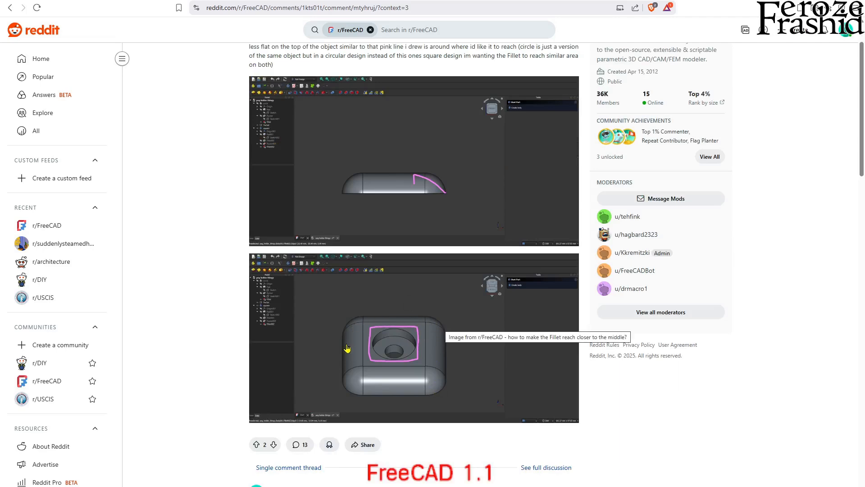
{"action": "scroll", "coordinate": [399, 284], "scroll_direction": "up", "scroll_amount": 2}
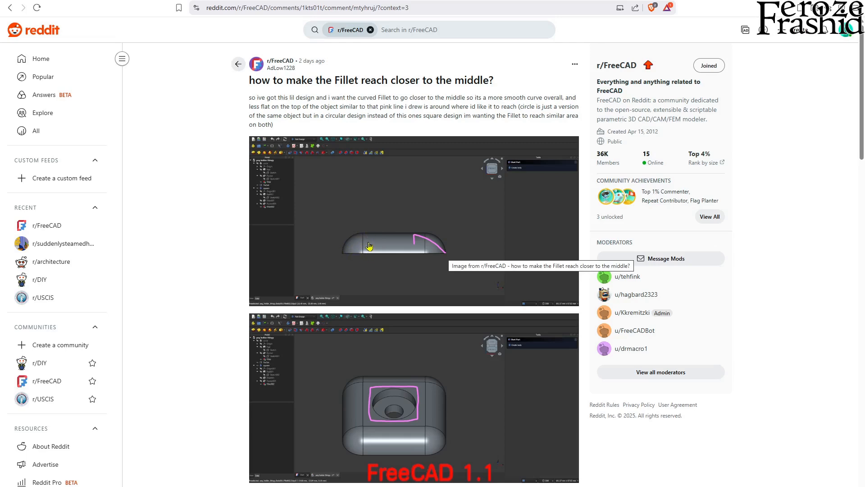
{"action": "scroll", "coordinate": [379, 261], "scroll_direction": "down", "scroll_amount": 3}
{"action": "scroll", "coordinate": [390, 289], "scroll_direction": "up", "scroll_amount": 1}
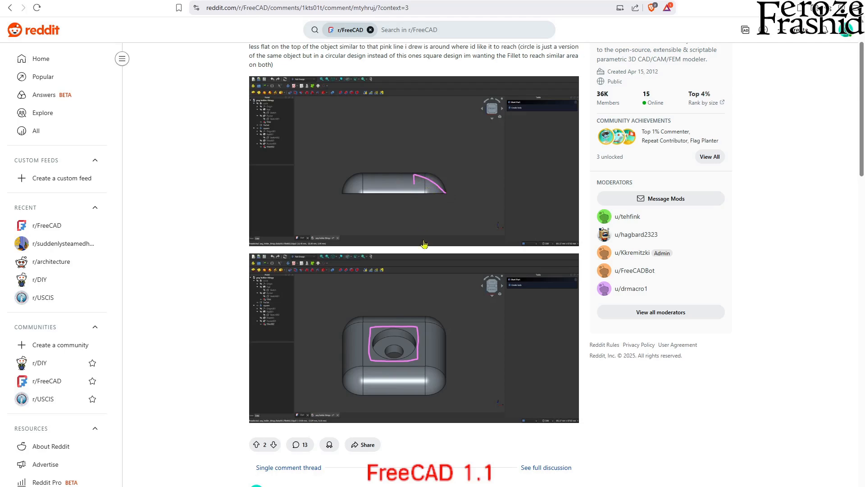
{"action": "scroll", "coordinate": [414, 334], "scroll_direction": "down", "scroll_amount": 5}
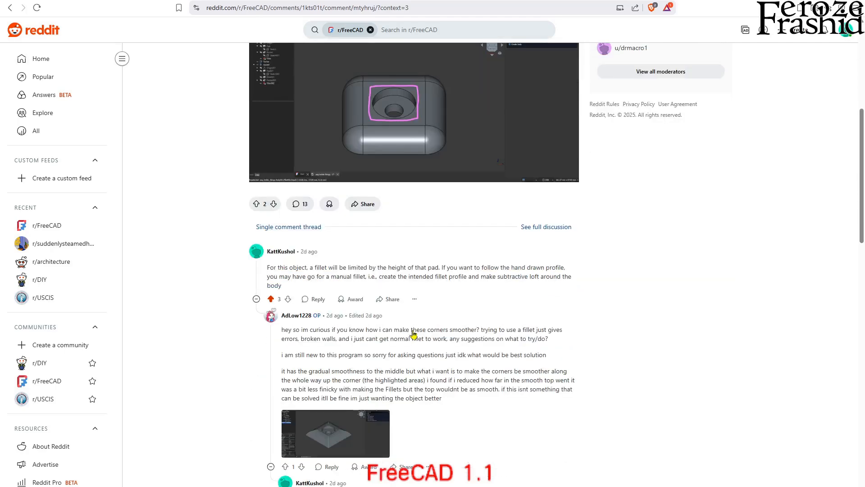
{"action": "scroll", "coordinate": [414, 334], "scroll_direction": "down", "scroll_amount": 5}
{"action": "scroll", "coordinate": [413, 334], "scroll_direction": "up", "scroll_amount": 1}
{"action": "scroll", "coordinate": [414, 334], "scroll_direction": "up", "scroll_amount": 8}
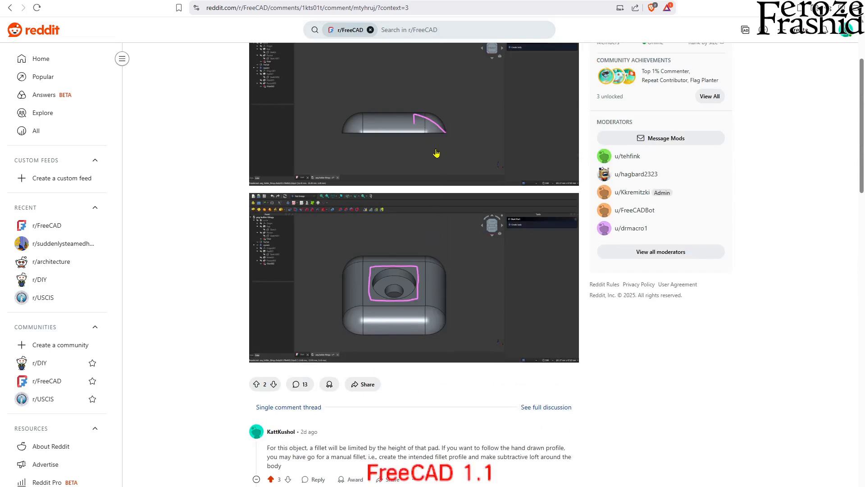
{"action": "scroll", "coordinate": [436, 154], "scroll_direction": "up", "scroll_amount": 1}
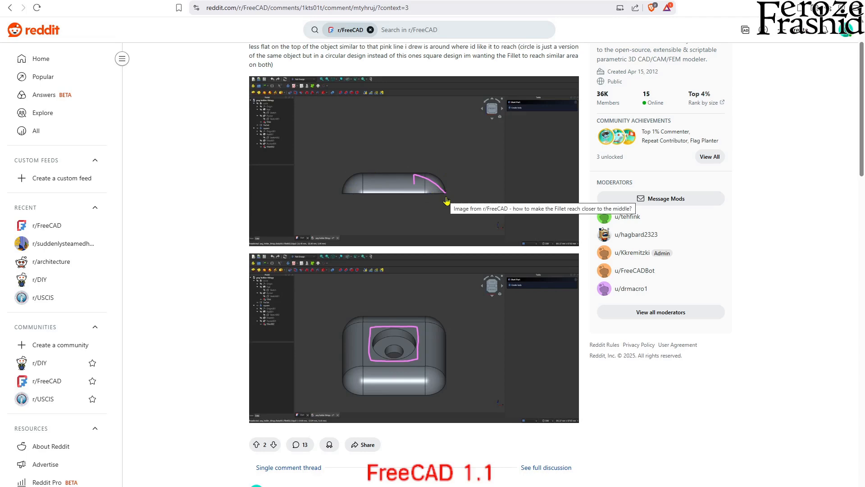
Read the replies on a manual fillet and the additive approach, and view the finished rounded part's screenshot at full size
{"action": "scroll", "coordinate": [447, 201], "scroll_direction": "down", "scroll_amount": 2}
{"action": "scroll", "coordinate": [447, 200], "scroll_direction": "down", "scroll_amount": 3}
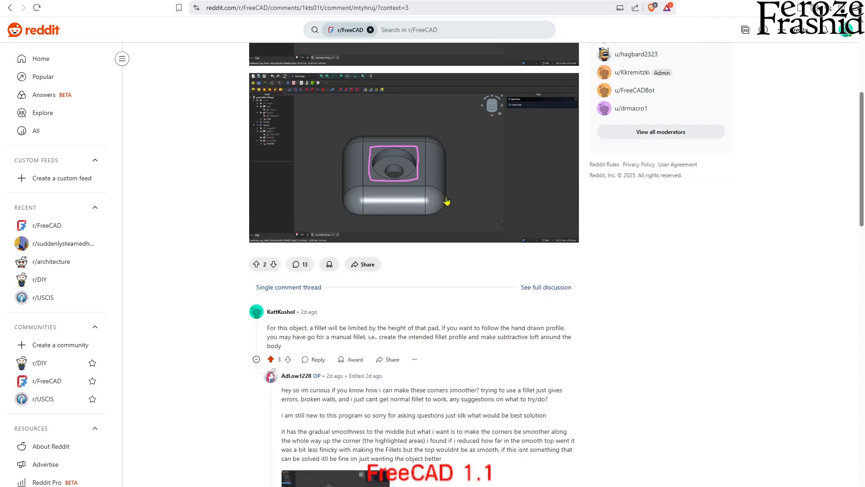
{"action": "scroll", "coordinate": [447, 200], "scroll_direction": "down", "scroll_amount": 2}
{"action": "scroll", "coordinate": [441, 184], "scroll_direction": "down", "scroll_amount": 3}
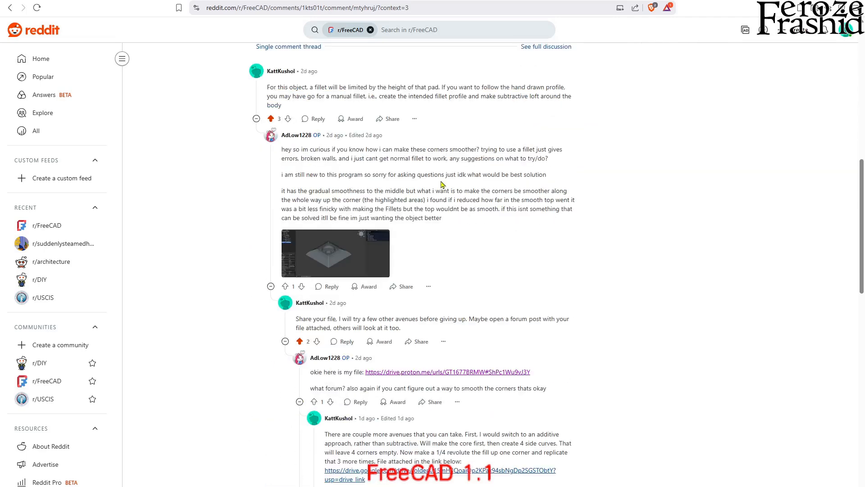
{"action": "scroll", "coordinate": [442, 185], "scroll_direction": "down", "scroll_amount": 1}
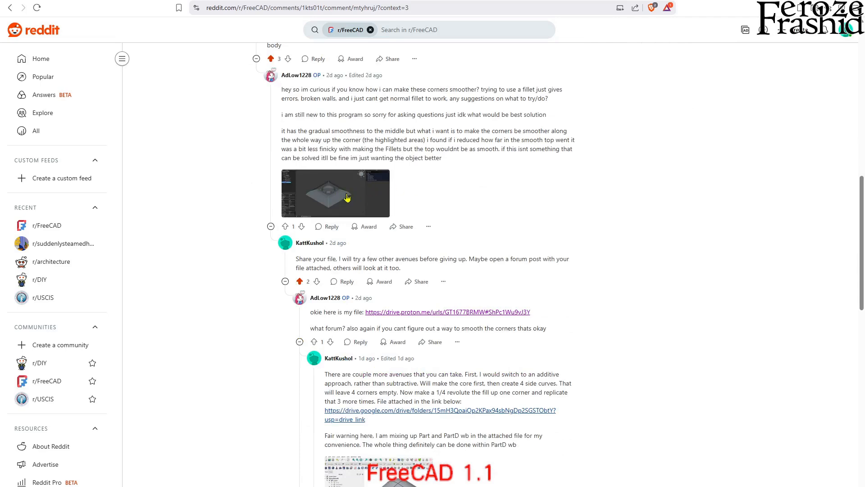
{"action": "scroll", "coordinate": [369, 212], "scroll_direction": "down", "scroll_amount": 4}
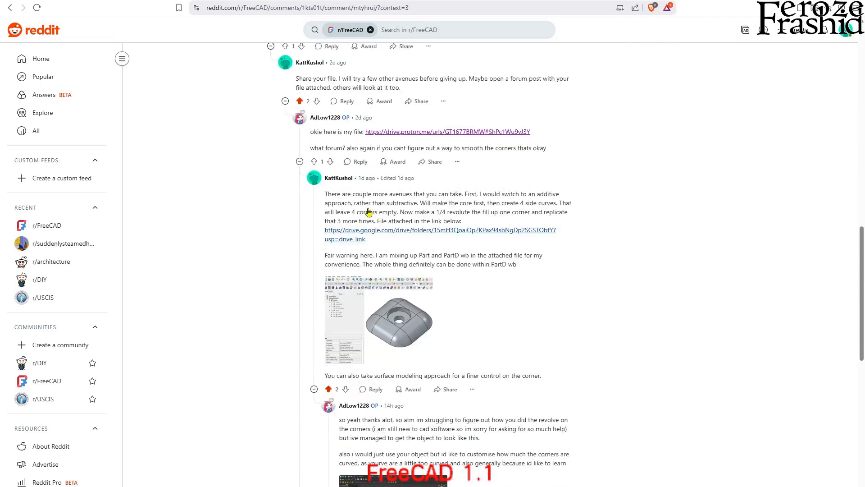
{"action": "scroll", "coordinate": [378, 301], "scroll_direction": "down", "scroll_amount": 1}
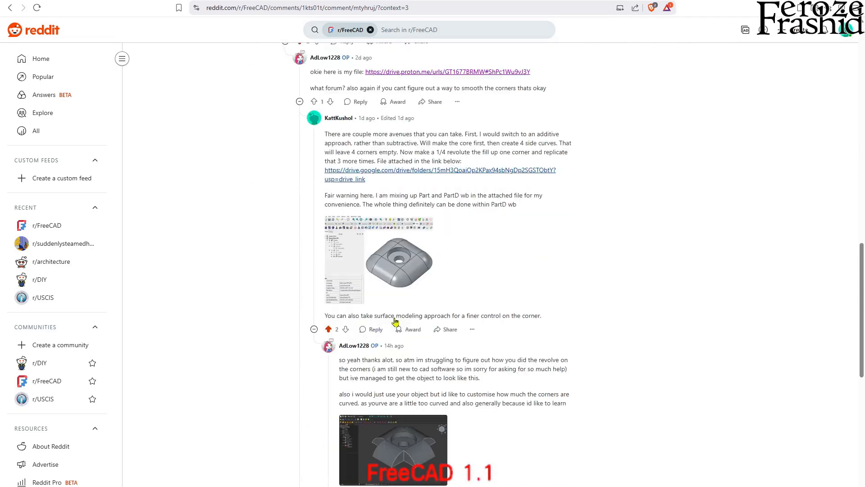
{"action": "left_click", "coordinate": [402, 279]}
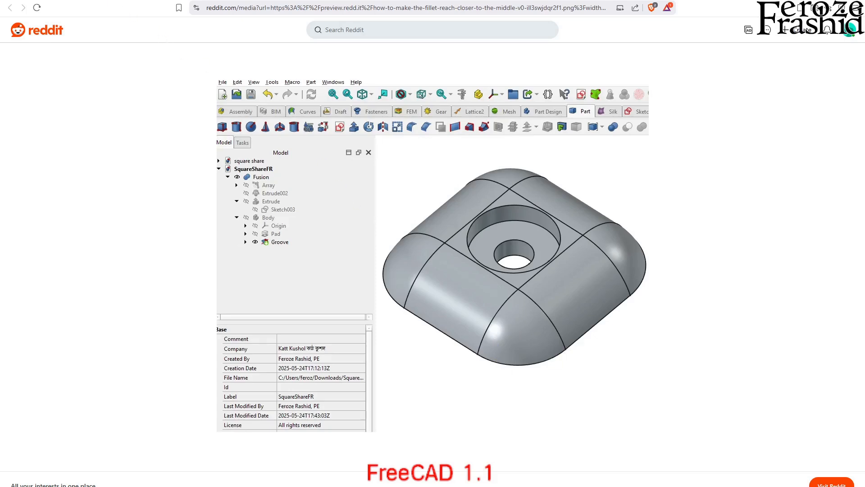
{"action": "key", "text": "alt+Left"}
Read the remaining replies on revolving the corners and controlling their curvature, including the surface filling illustration
{"action": "scroll", "coordinate": [305, 283], "scroll_direction": "down", "scroll_amount": 5}
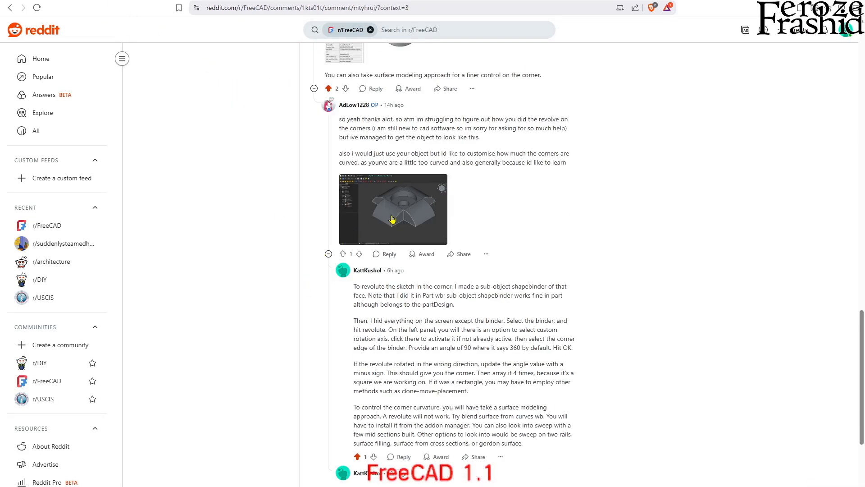
{"action": "scroll", "coordinate": [392, 219], "scroll_direction": "up", "scroll_amount": 3}
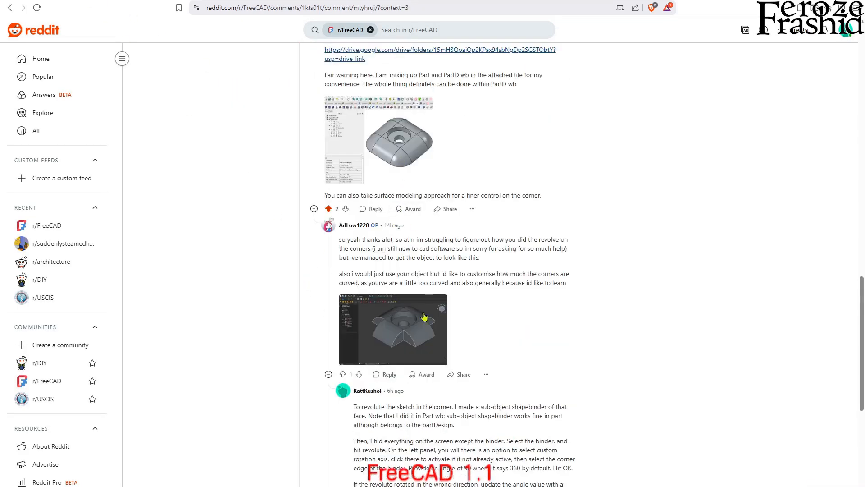
{"action": "scroll", "coordinate": [406, 338], "scroll_direction": "down", "scroll_amount": 6}
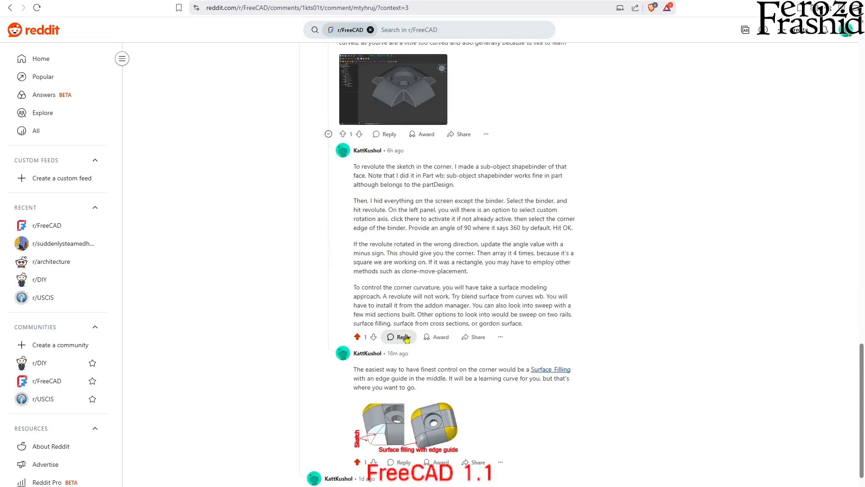
{"action": "scroll", "coordinate": [406, 338], "scroll_direction": "up", "scroll_amount": 12}
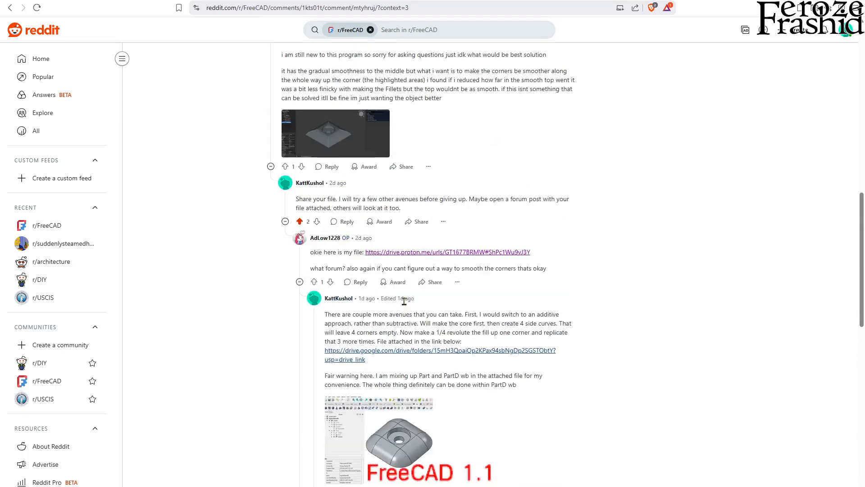
{"action": "scroll", "coordinate": [405, 301], "scroll_direction": "up", "scroll_amount": 3}
{"action": "scroll", "coordinate": [428, 292], "scroll_direction": "down", "scroll_amount": 16}
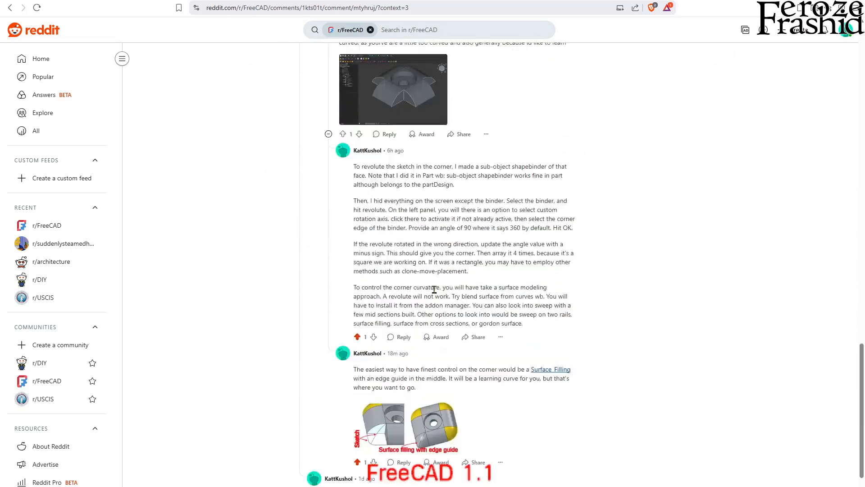
{"action": "scroll", "coordinate": [434, 289], "scroll_direction": "down", "scroll_amount": 1}
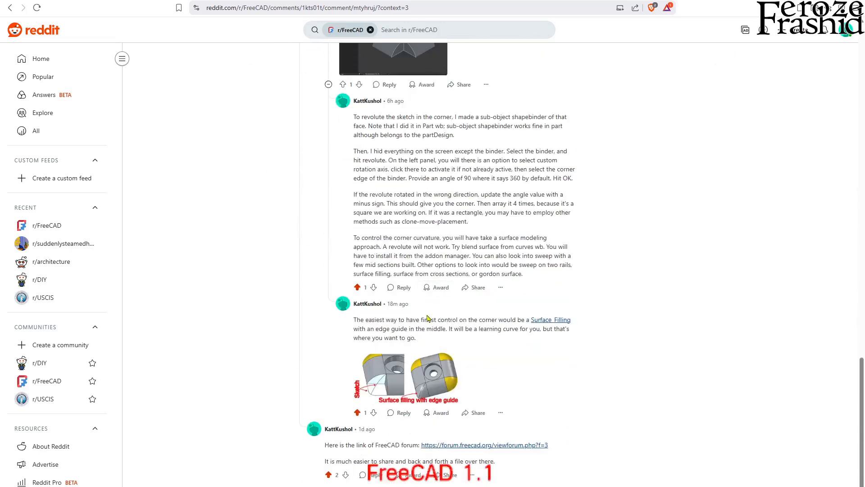
{"action": "left_click", "coordinate": [412, 371]}
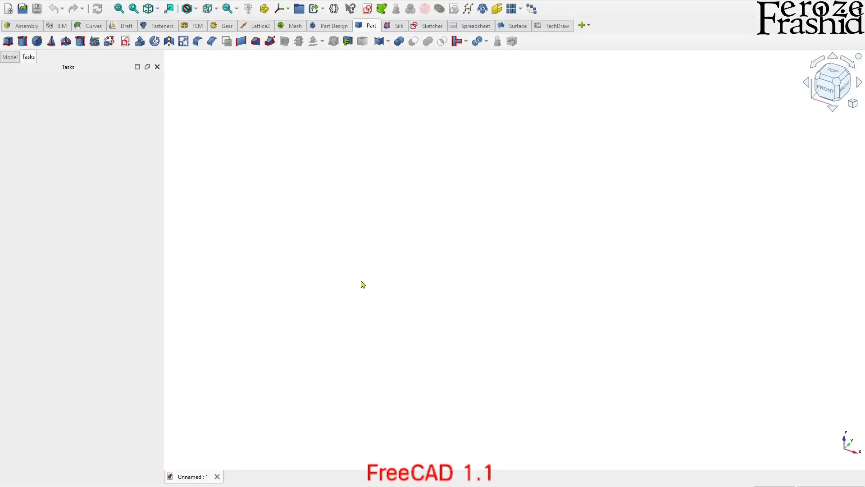
{"action": "left_click_drag", "start_coordinate": [163, 252], "coordinate": [146, 250]}
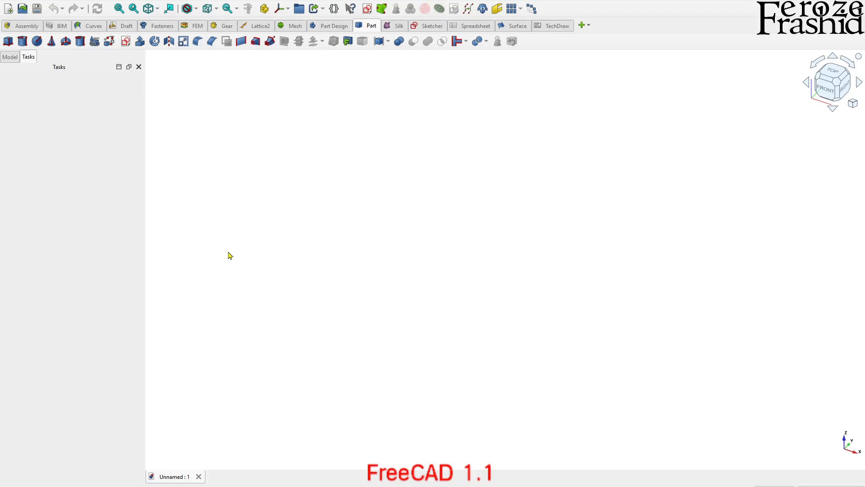
{"action": "left_click", "coordinate": [125, 41]}
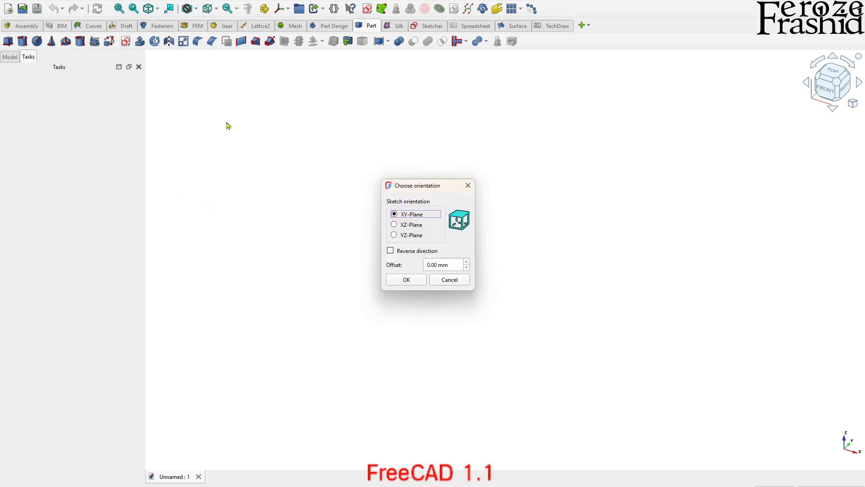
{"action": "left_click", "coordinate": [406, 279]}
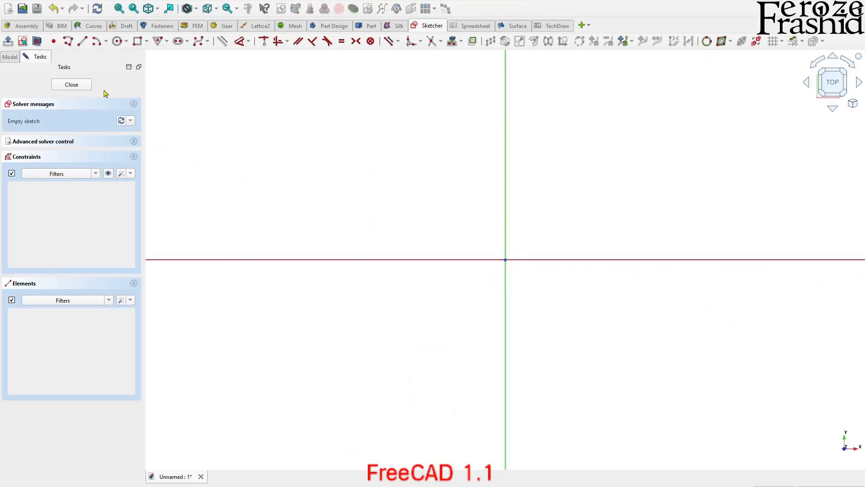
{"action": "left_click", "coordinate": [71, 85]}
{"action": "left_click", "coordinate": [10, 56]}
{"action": "left_click", "coordinate": [43, 84]}
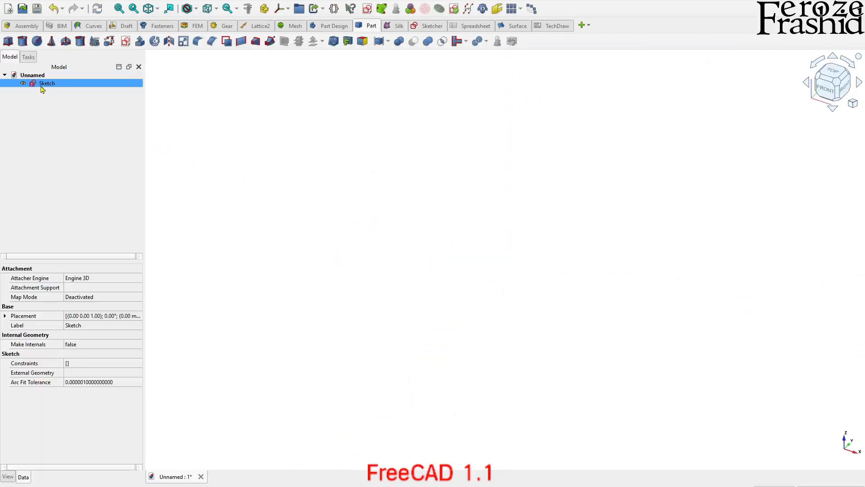
{"action": "key", "text": "Delete"}
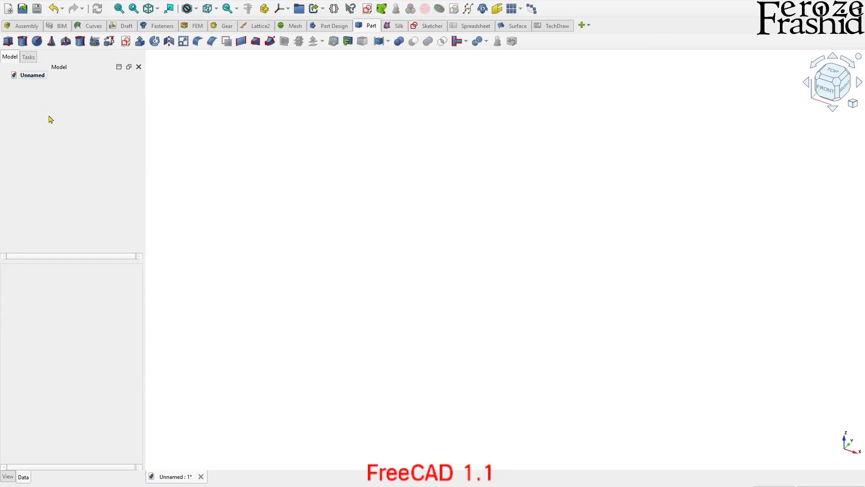
Create a new Part Design body and start a sketch on its XZ plane
{"action": "left_click", "coordinate": [328, 26]}
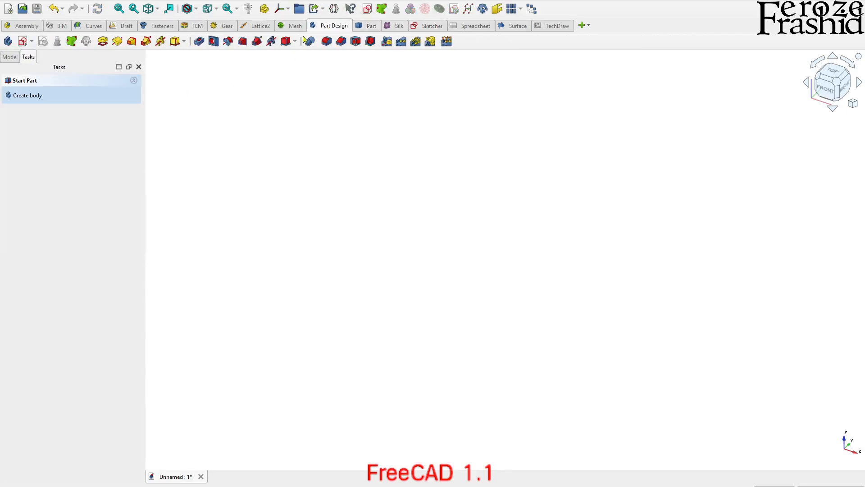
{"action": "left_click", "coordinate": [27, 95]}
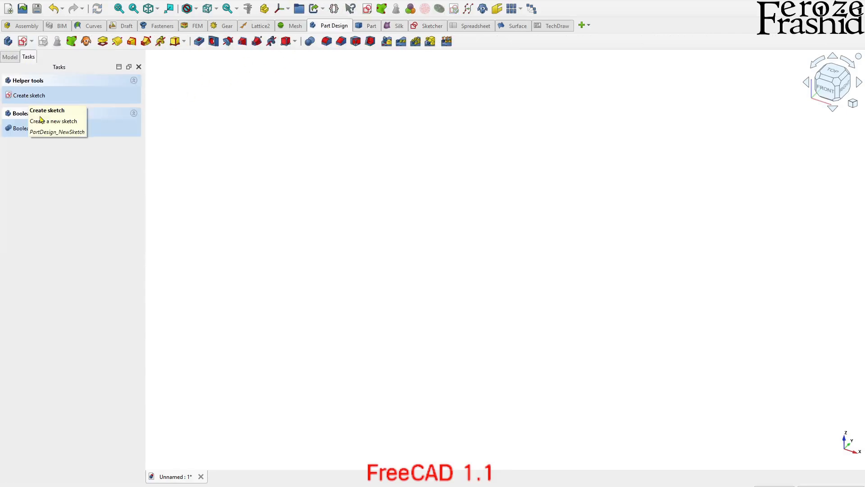
{"action": "left_click", "coordinate": [32, 95]}
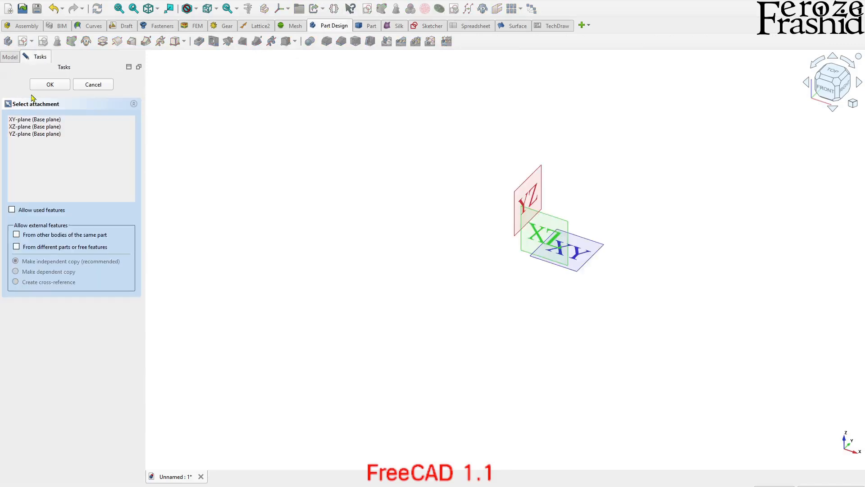
{"action": "left_click", "coordinate": [546, 229]}
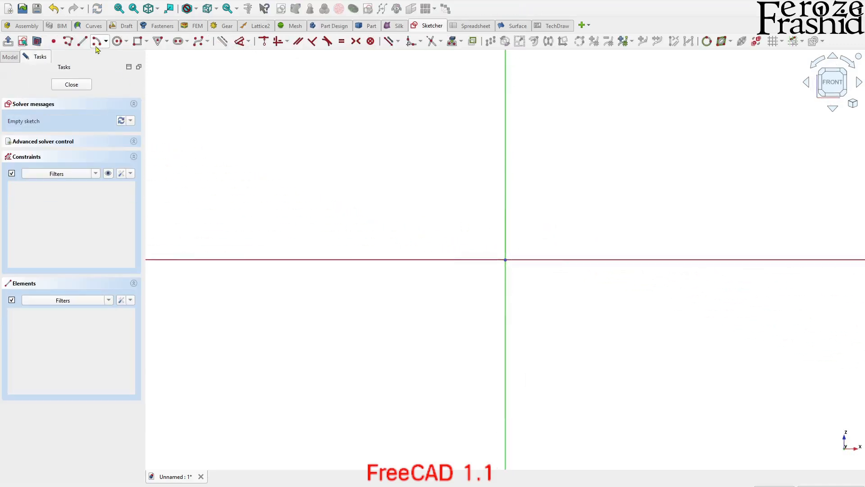
Sketch a rectangle about 32 mm wide and 12 mm high with its base on the horizontal axis, spanning the vertical axis
{"action": "left_click", "coordinate": [136, 42]}
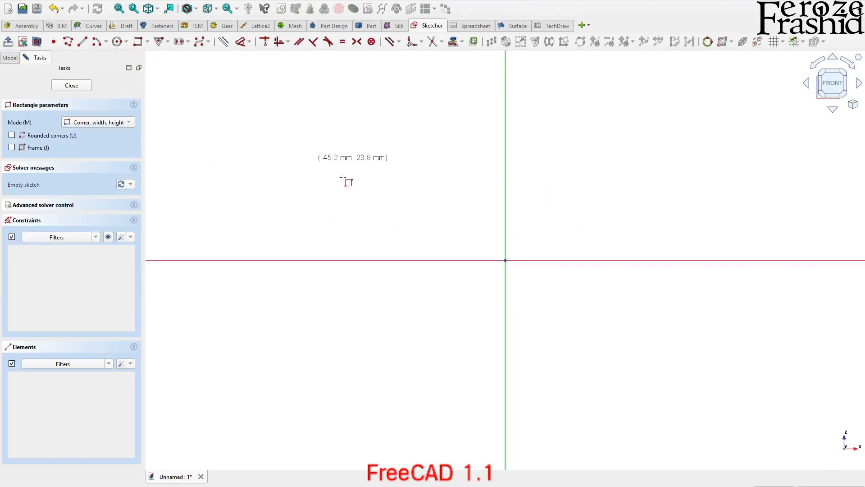
{"action": "left_click", "coordinate": [443, 260]}
{"action": "left_click", "coordinate": [578, 209]}
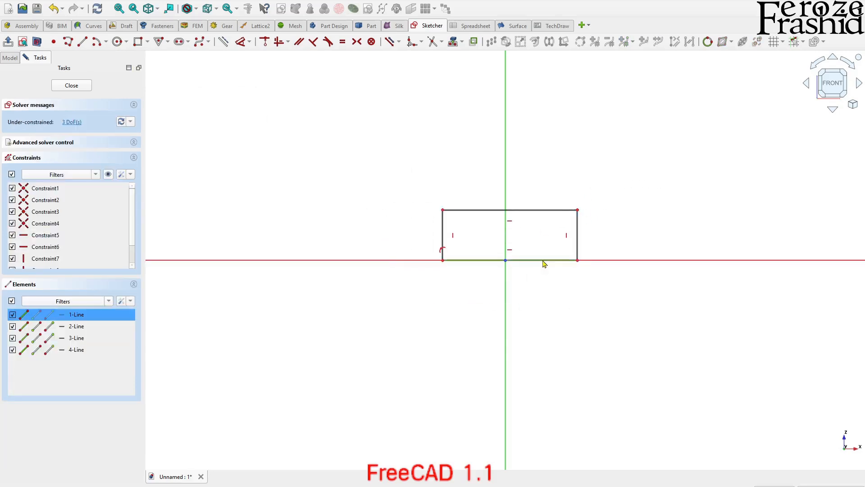
Dimension the rectangle to 15 mm wide and 10 mm high
{"action": "key", "text": "d"}
{"action": "left_click", "coordinate": [540, 270]}
{"action": "type", "text": "1"}
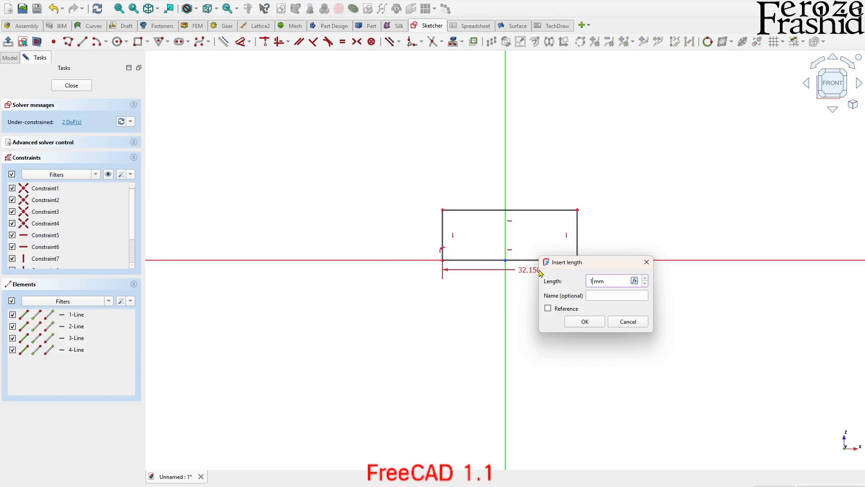
{"action": "key", "text": "Return"}
{"action": "left_click", "coordinate": [542, 226]}
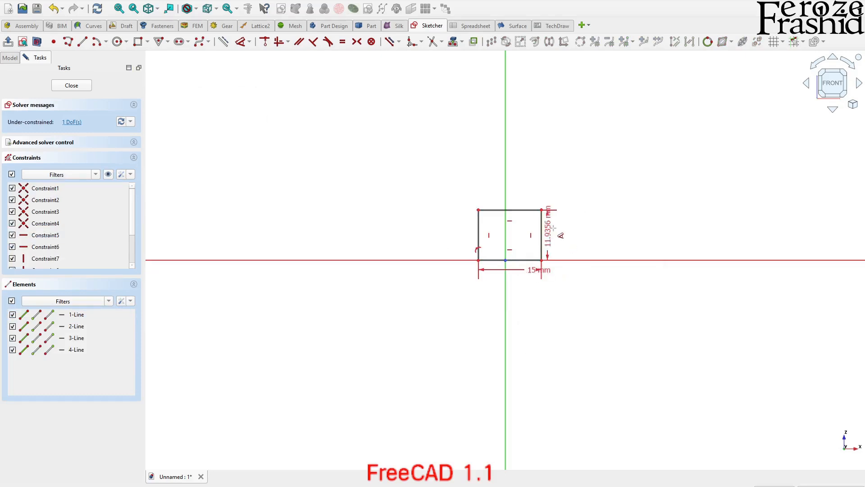
{"action": "left_click", "coordinate": [560, 233]}
{"action": "type", "text": "10"}
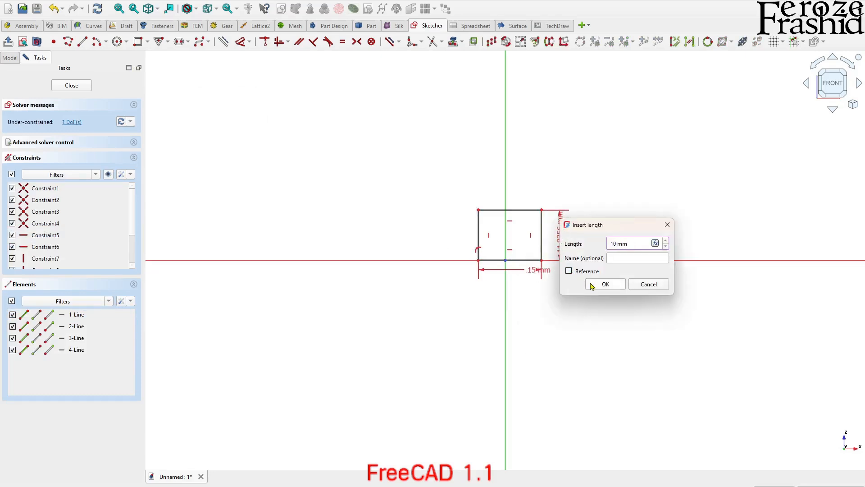
{"action": "left_click", "coordinate": [592, 287]}
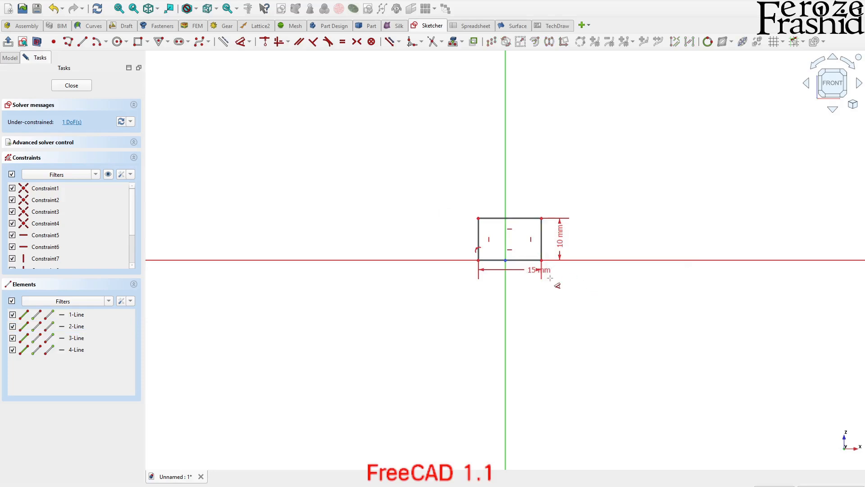
Make the rectangle's base corners symmetric about the origin and finish the sketch
{"action": "left_click", "coordinate": [485, 265]}
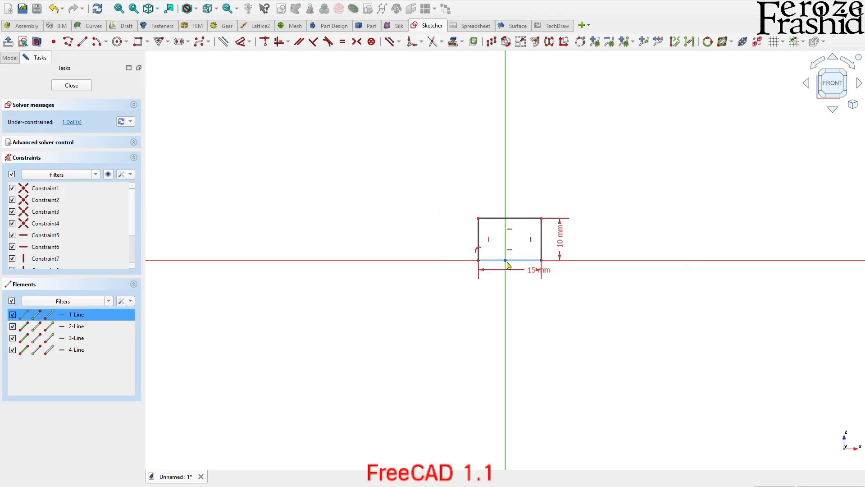
{"action": "key", "text": "s"}
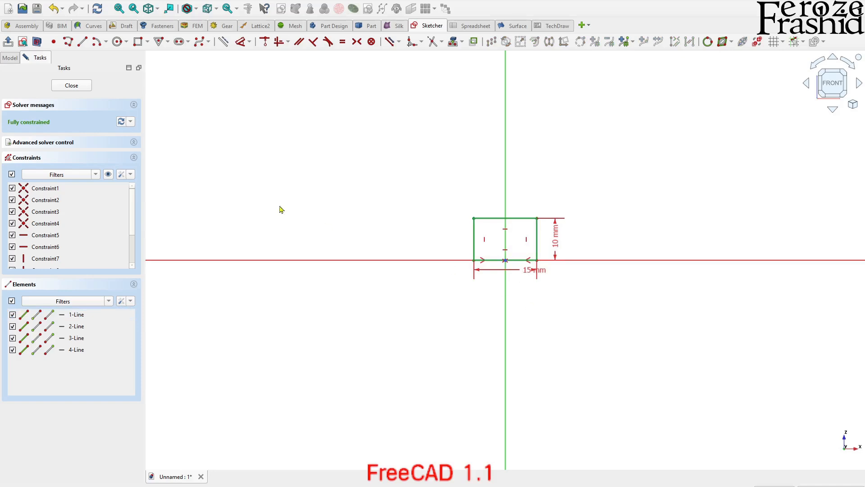
{"action": "left_click", "coordinate": [72, 86]}
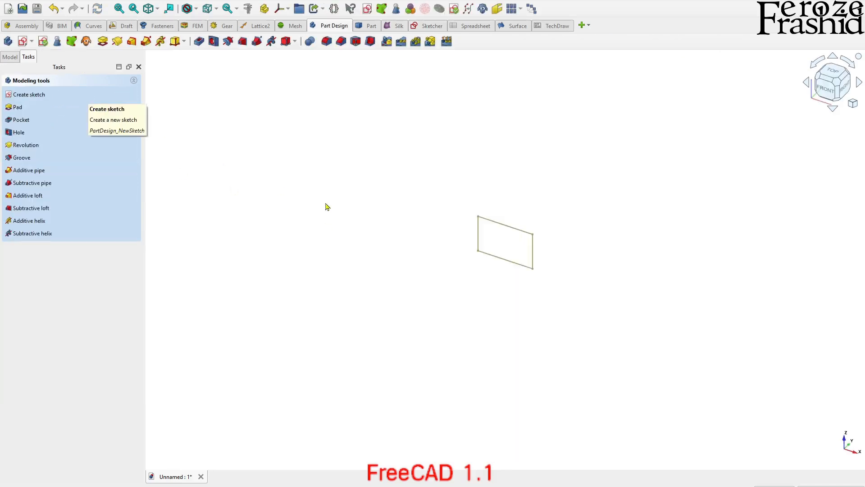
Rename the rectangle sketch as sksBase
{"action": "left_click", "coordinate": [16, 61]}
{"action": "left_click", "coordinate": [56, 99]}
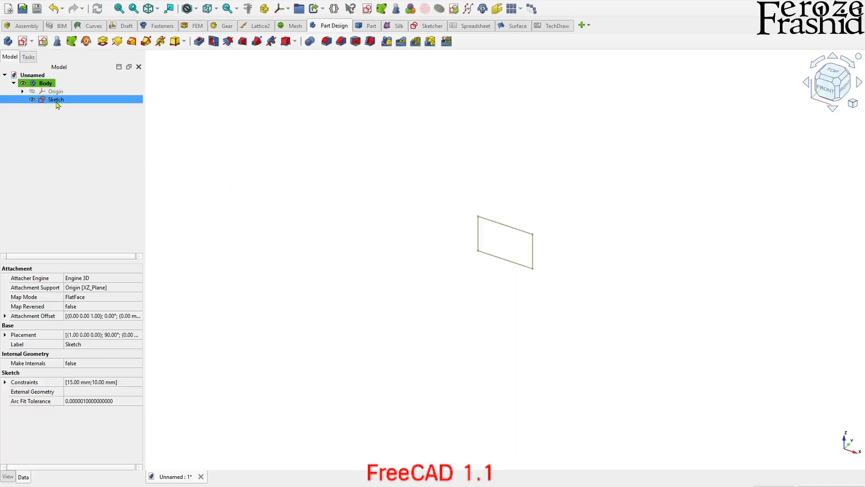
{"action": "type", "text": "sksBase"}
{"action": "key", "text": "Return"}
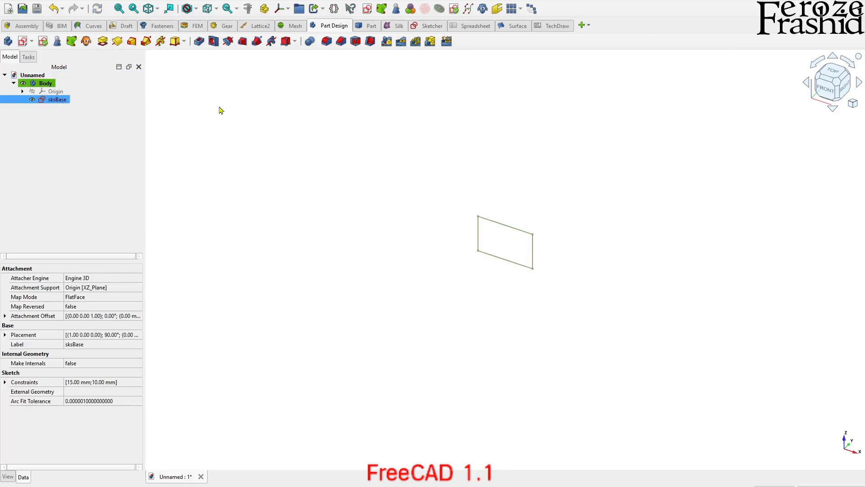
Pad the sksBase sketch 15 mm, symmetric to its plane
{"action": "left_click", "coordinate": [103, 41]}
{"action": "type", "text": "15"}
{"action": "left_click", "coordinate": [41, 150]}
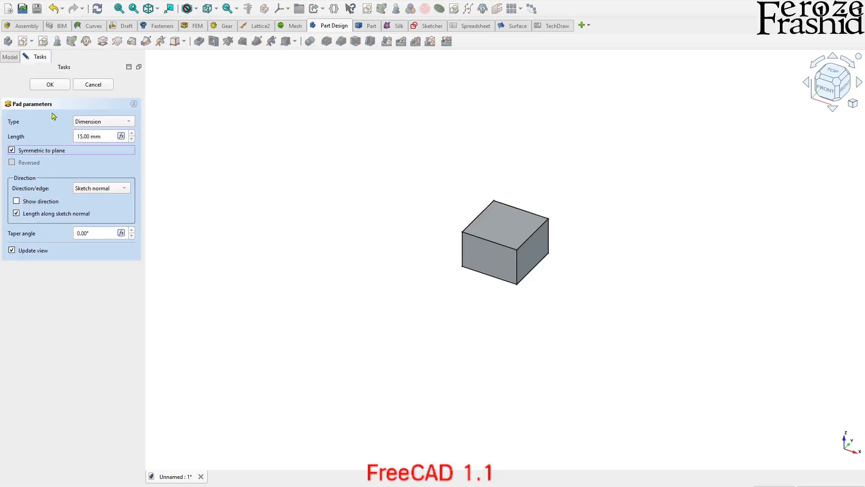
{"action": "left_click", "coordinate": [52, 86]}
{"action": "middle_click_drag", "start_coordinate": [464, 304], "coordinate": [529, 272]}
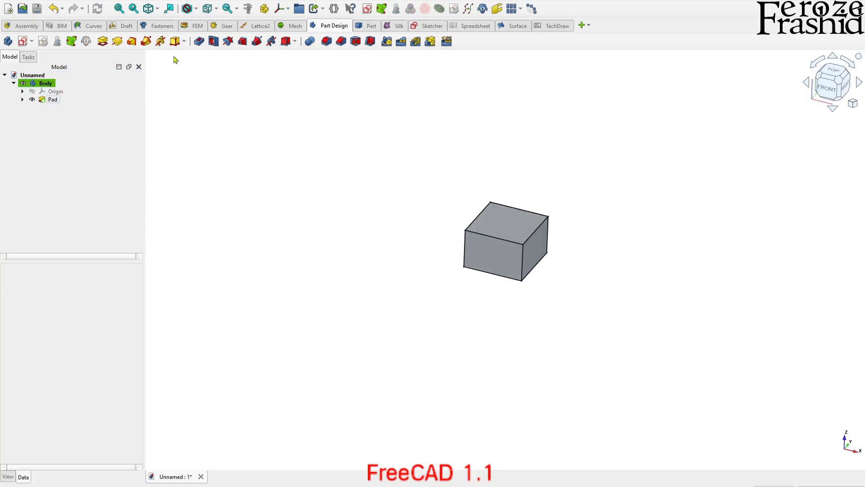
Start a new sketch on the body's XZ plane
{"action": "left_click", "coordinate": [22, 41]}
{"action": "left_click", "coordinate": [34, 127]}
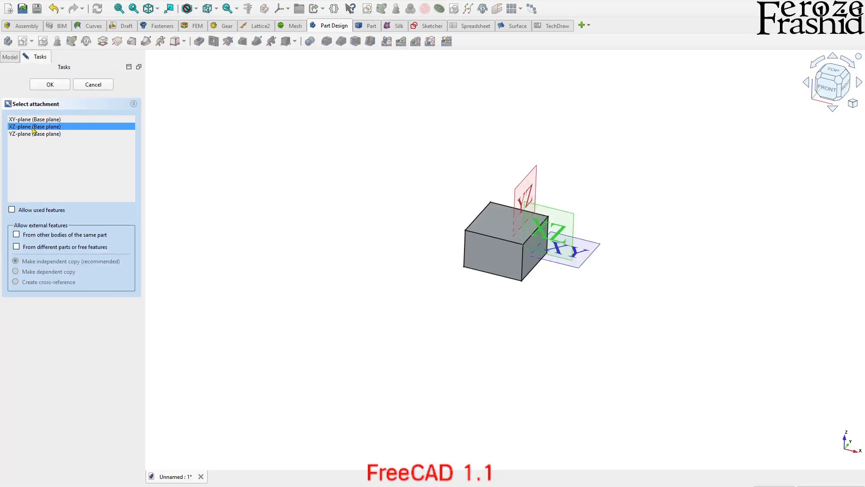
{"action": "left_click", "coordinate": [58, 86]}
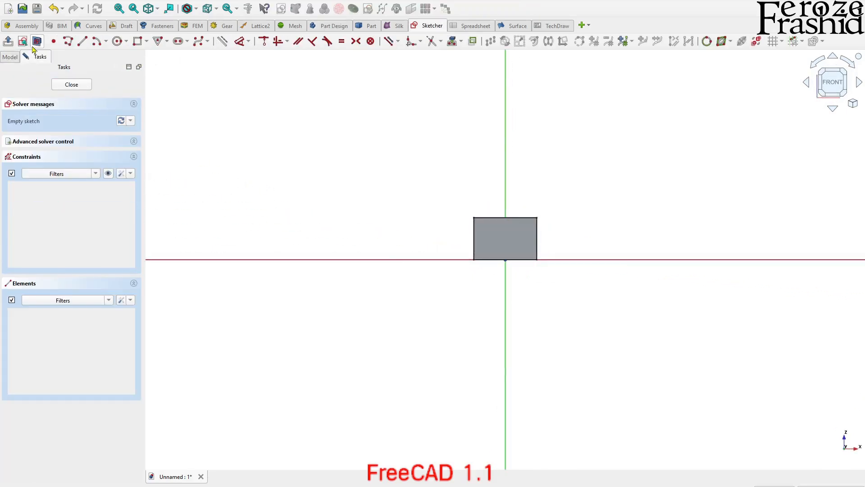
{"action": "scroll", "coordinate": [525, 224], "scroll_direction": "up", "scroll_amount": 5}
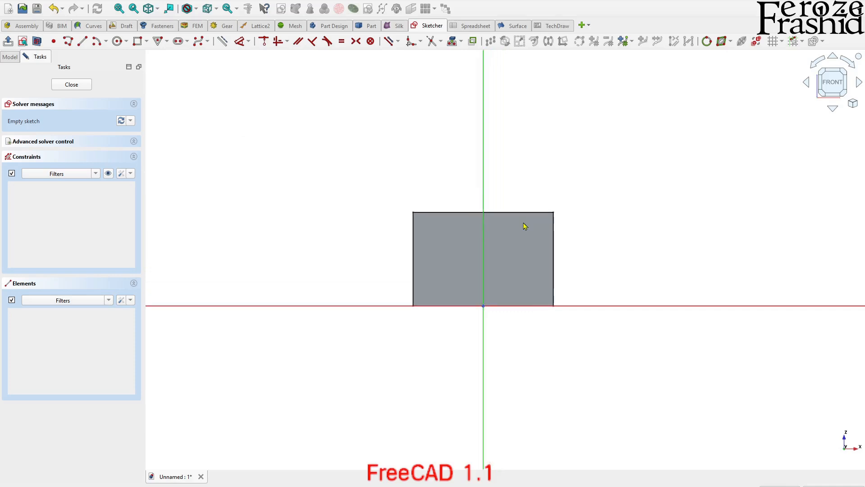
Sketch a closed six-line stepped profile about 10 mm high between the vertical axis and the block's positive-X side, narrower at its base on the horizontal axis
{"action": "left_click", "coordinate": [70, 43]}
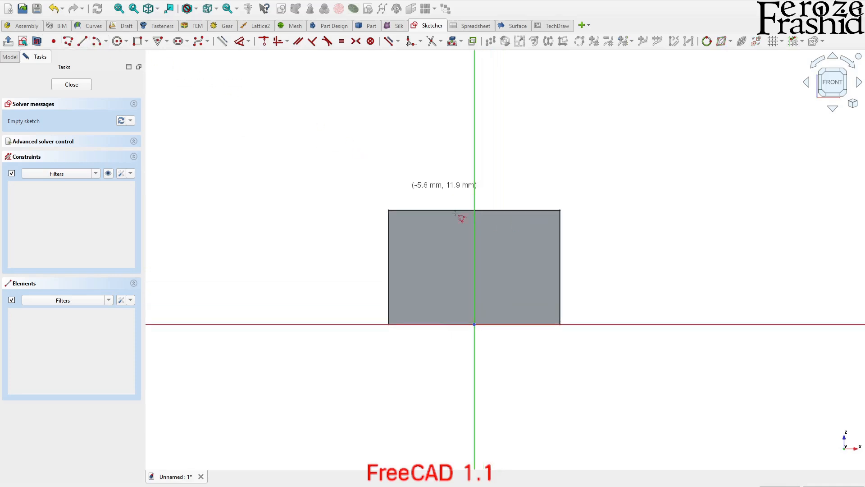
{"action": "left_click", "coordinate": [501, 324]}
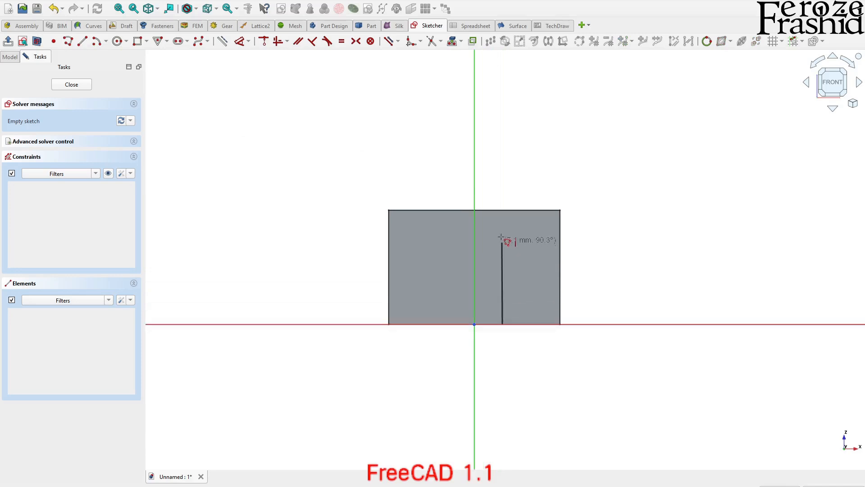
{"action": "left_click", "coordinate": [502, 208]}
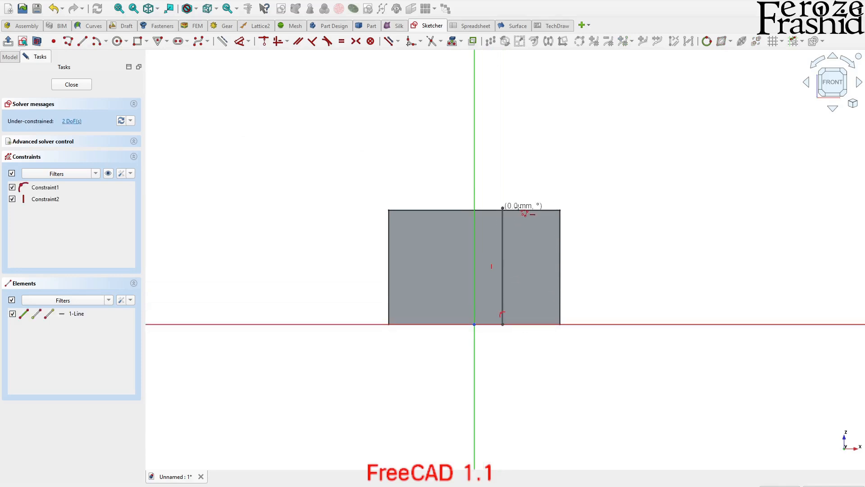
{"action": "left_click", "coordinate": [553, 208]}
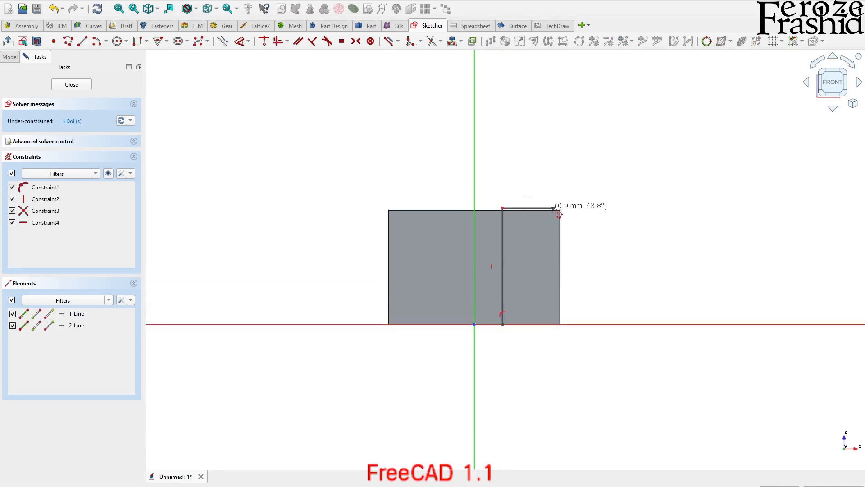
{"action": "left_click", "coordinate": [554, 267]}
{"action": "left_click", "coordinate": [529, 268]}
{"action": "left_click", "coordinate": [527, 323]}
{"action": "left_click", "coordinate": [503, 324]}
{"action": "right_click", "coordinate": [510, 334]}
{"action": "right_click", "coordinate": [510, 335]}
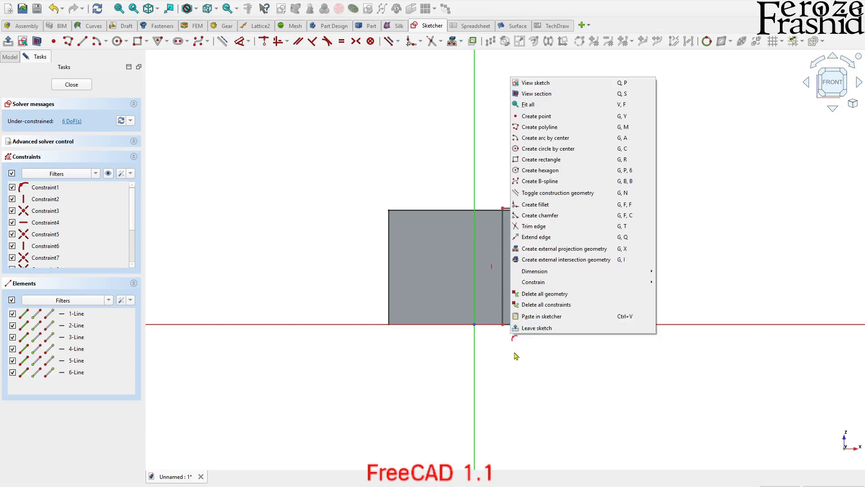
{"action": "left_click", "coordinate": [514, 353]}
Dimension the short vertical edge of the profile's step to 5 mm and place the dimension close to that edge
{"action": "scroll", "coordinate": [533, 275], "scroll_direction": "up", "scroll_amount": 3}
{"action": "scroll", "coordinate": [534, 275], "scroll_direction": "up", "scroll_amount": 1}
{"action": "left_click", "coordinate": [521, 296]}
{"action": "key", "text": "d"}
{"action": "left_click", "coordinate": [587, 323]}
{"action": "key", "text": "Return"}
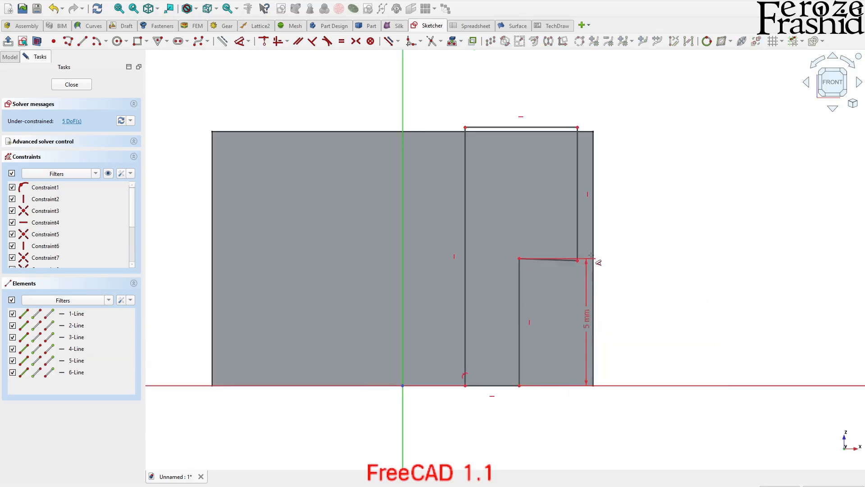
{"action": "key", "text": "Escape"}
{"action": "left_click", "coordinate": [566, 263]}
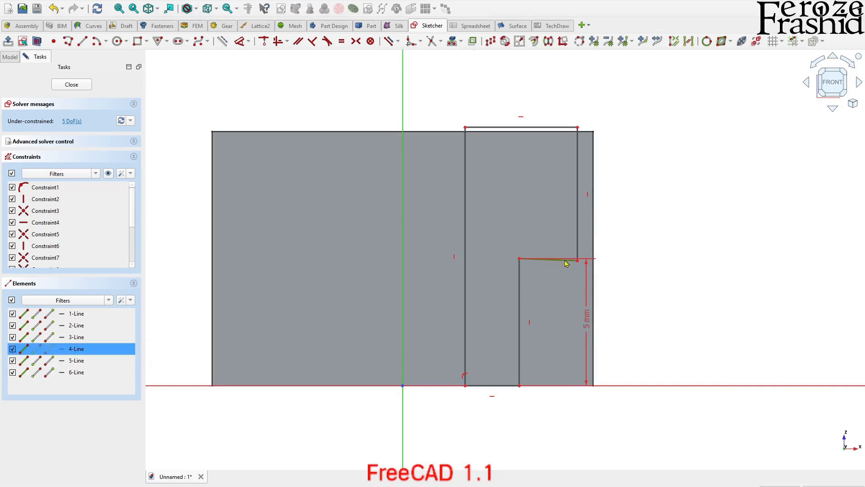
{"action": "left_click_drag", "start_coordinate": [586, 311], "coordinate": [543, 316]}
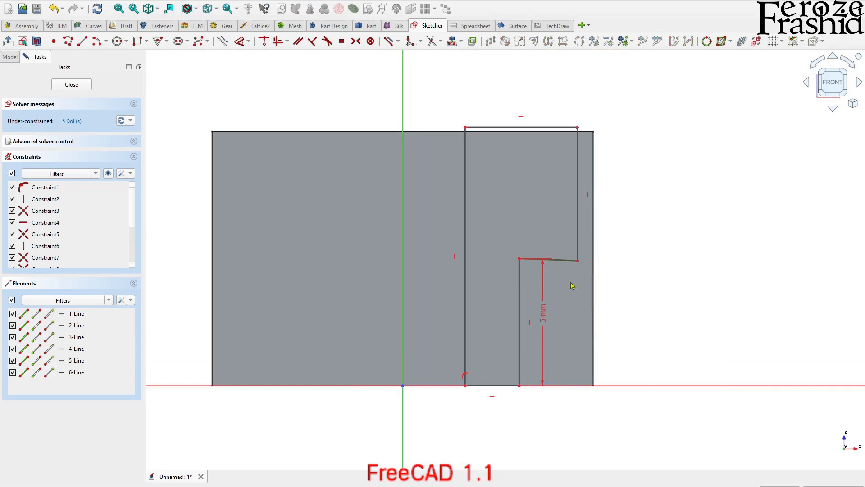
Constrain the slightly slanted shoulder line of the stepped profile to horizontal
{"action": "left_click", "coordinate": [562, 261]}
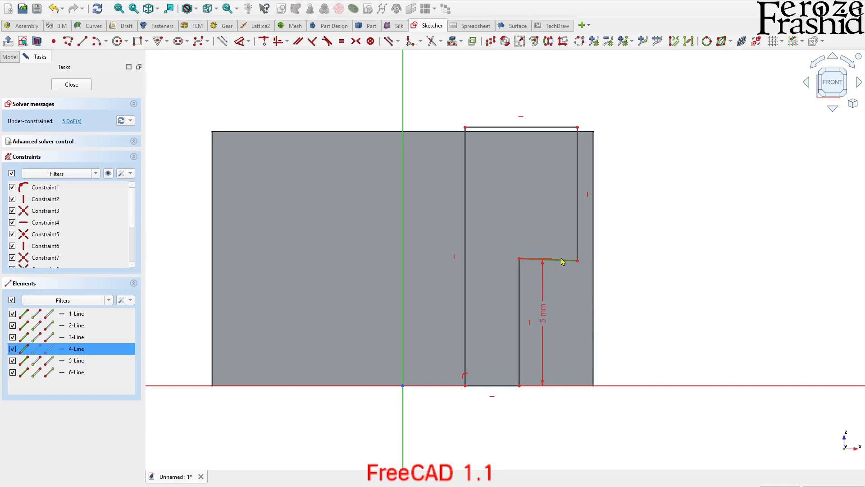
{"action": "left_click", "coordinate": [567, 285]}
{"action": "left_click", "coordinate": [562, 261]}
{"action": "key", "text": "h"}
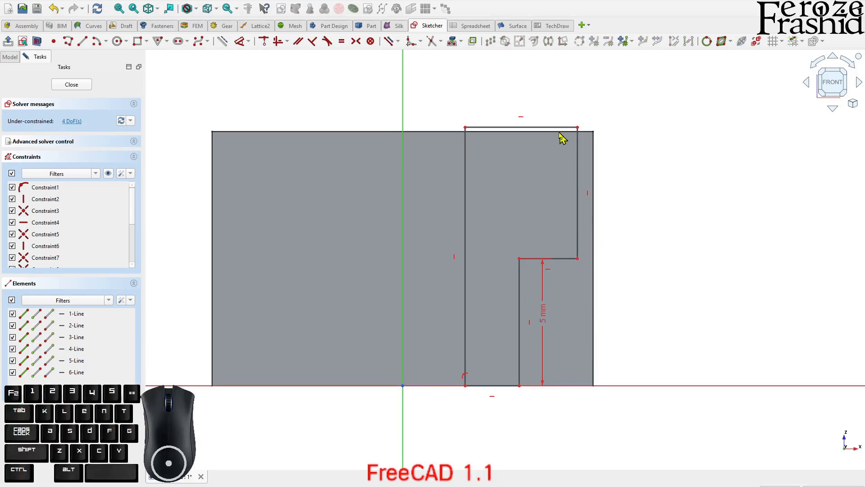
Dimension the profile's outer upper corner 7 mm and its inner base corner 2.5 mm from the vertical axis
{"action": "left_click", "coordinate": [579, 128]}
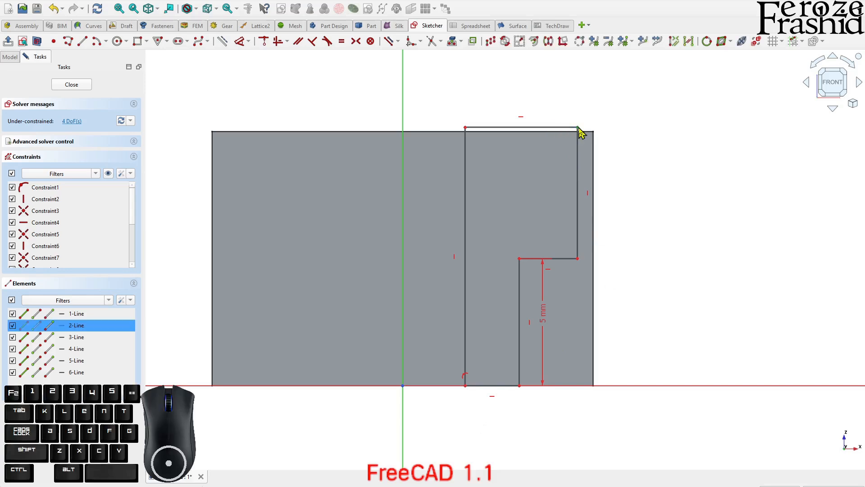
{"action": "key", "text": "l"}
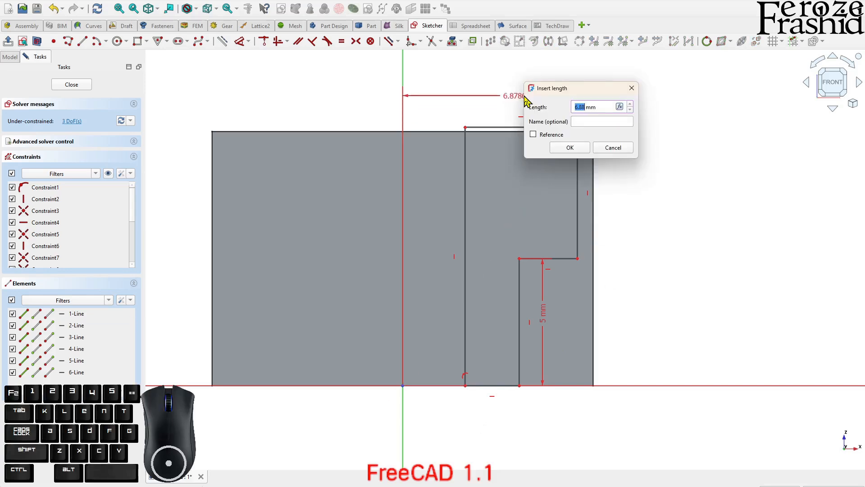
{"action": "key", "text": "Return"}
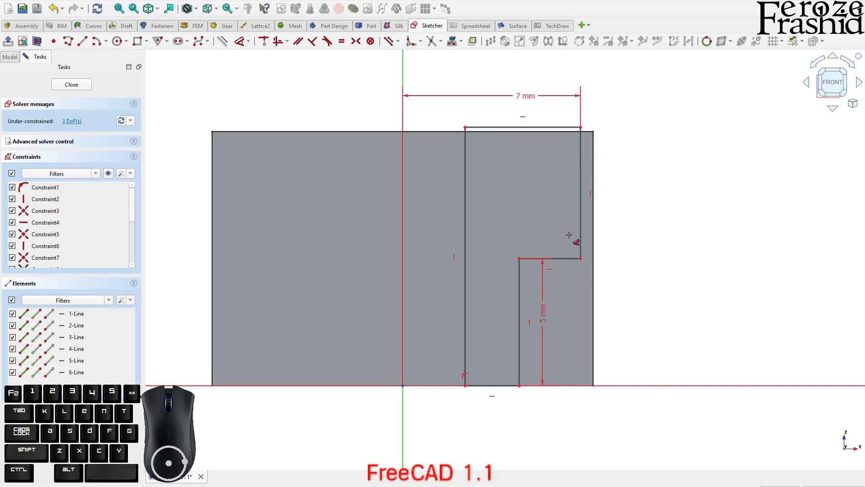
{"action": "left_click", "coordinate": [464, 386]}
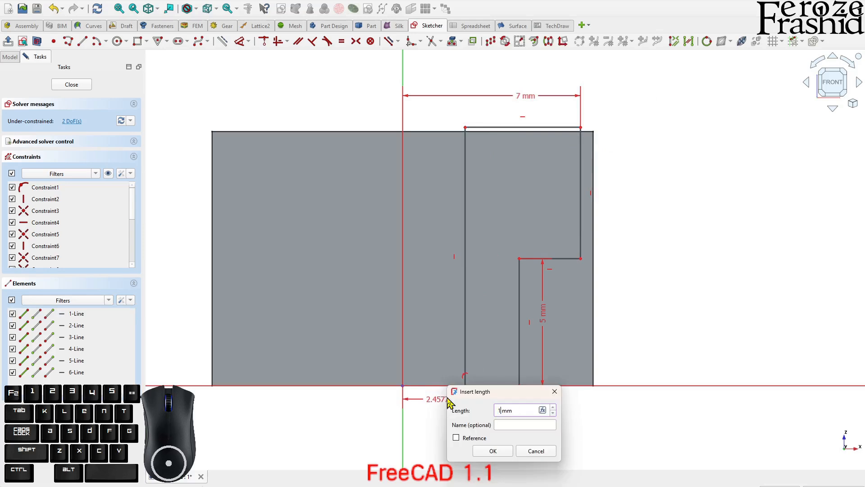
{"action": "type", "text": "2.5"}
{"action": "key", "text": "Return"}
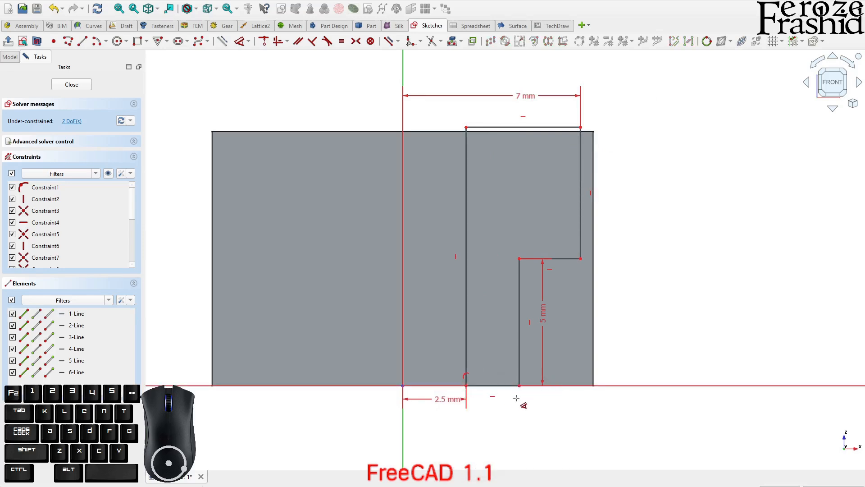
Shift the profile's unconstrained edges slightly, keeping its top edge above the block, and finish the sketch
{"action": "right_click", "coordinate": [550, 335]}
{"action": "left_click_drag", "start_coordinate": [581, 228], "coordinate": [576, 224]}
{"action": "left_click", "coordinate": [568, 263]}
{"action": "left_click_drag", "start_coordinate": [570, 260], "coordinate": [566, 282]}
{"action": "left_click_drag", "start_coordinate": [523, 391], "coordinate": [519, 381]}
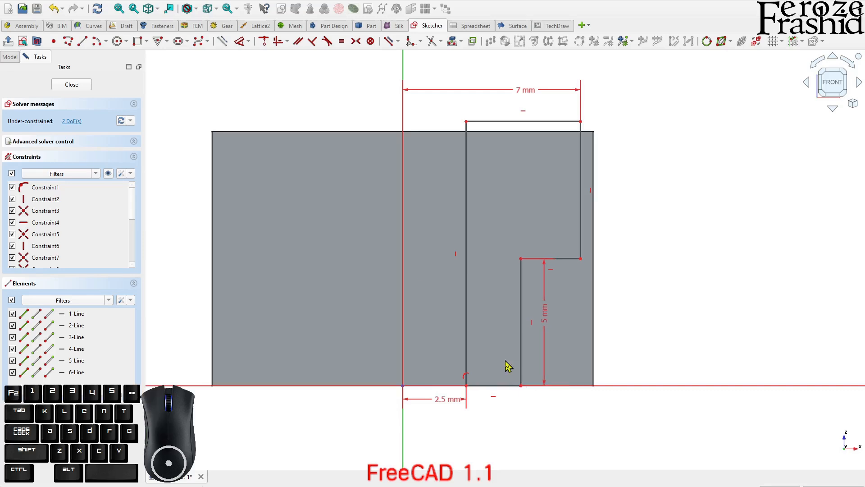
{"action": "left_click", "coordinate": [87, 87]}
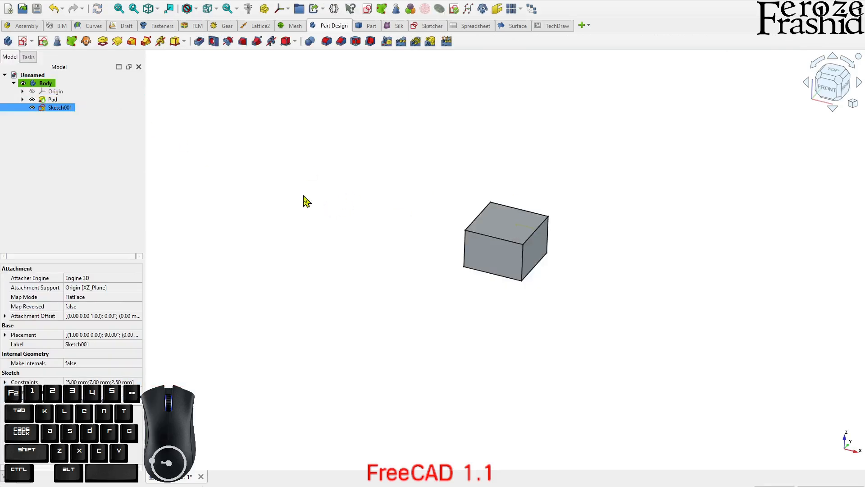
Groove the stepped profile 360° around the vertical sketch axis to cut into the block
{"action": "left_click", "coordinate": [37, 121]}
{"action": "left_click", "coordinate": [52, 110]}
{"action": "left_click", "coordinate": [225, 42]}
{"action": "middle_click_drag", "start_coordinate": [476, 294], "coordinate": [473, 340]}
{"action": "scroll", "coordinate": [473, 340], "scroll_direction": "up", "scroll_amount": 2}
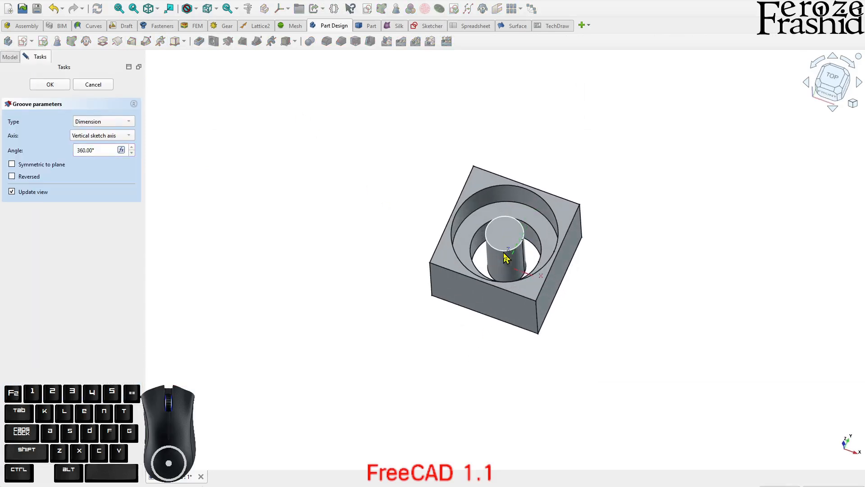
{"action": "left_click", "coordinate": [65, 87]}
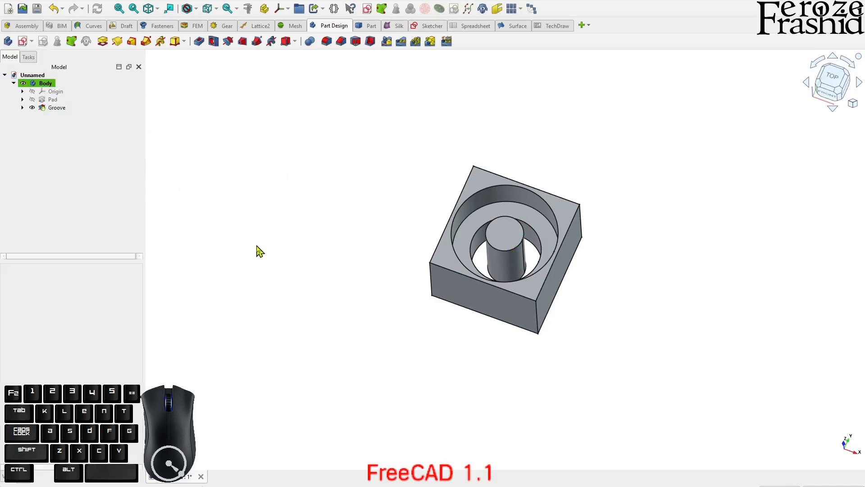
Edit the groove's sketch: delete the 2.5 mm dimension, make the profile's inner base corner coincident with the origin, and finish the sketch
{"action": "left_click", "coordinate": [22, 108]}
{"action": "double_click", "coordinate": [70, 116]}
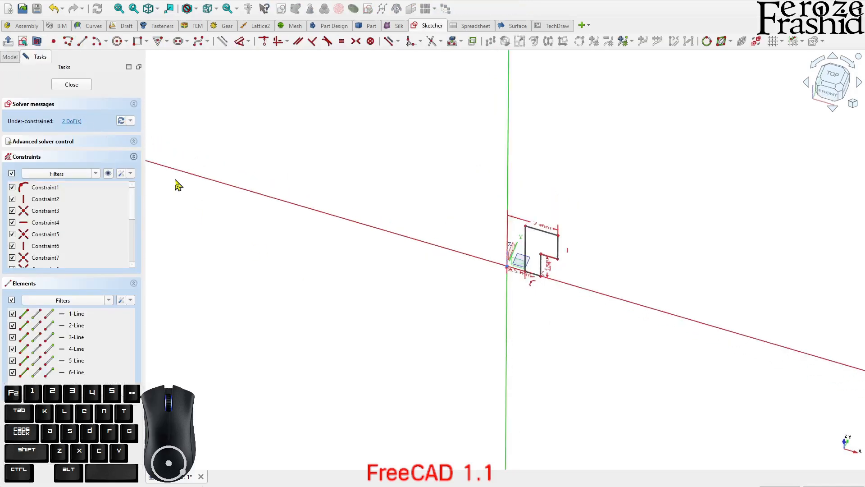
{"action": "left_click", "coordinate": [521, 288]}
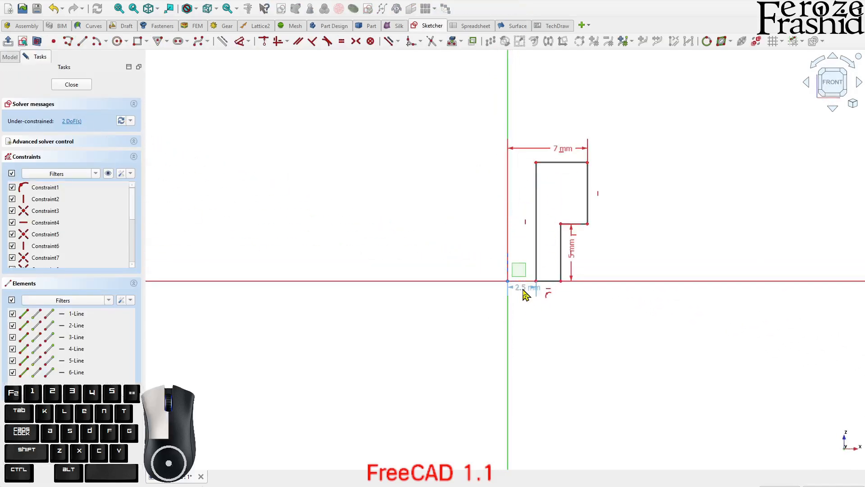
{"action": "key", "text": "Delete"}
{"action": "left_click", "coordinate": [536, 282]}
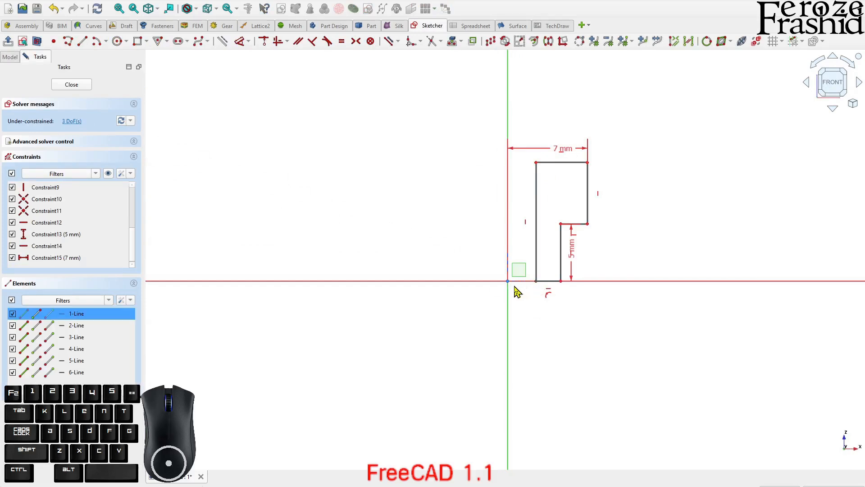
{"action": "key", "text": "c"}
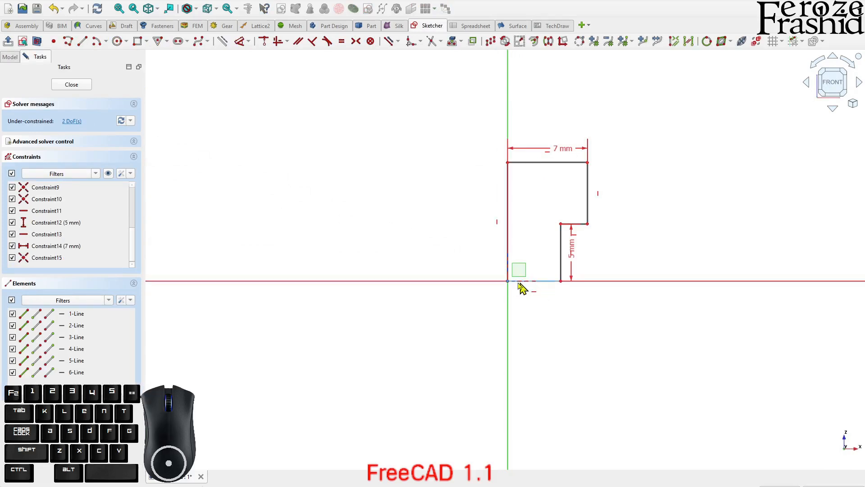
{"action": "left_click", "coordinate": [59, 85]}
{"action": "middle_click_drag", "start_coordinate": [425, 251], "coordinate": [506, 284]}
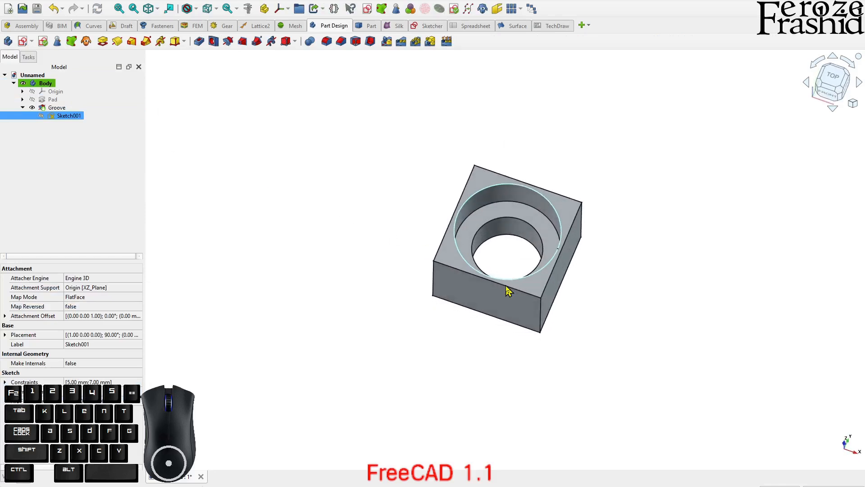
{"action": "middle_click_drag", "start_coordinate": [508, 291], "coordinate": [521, 310]}
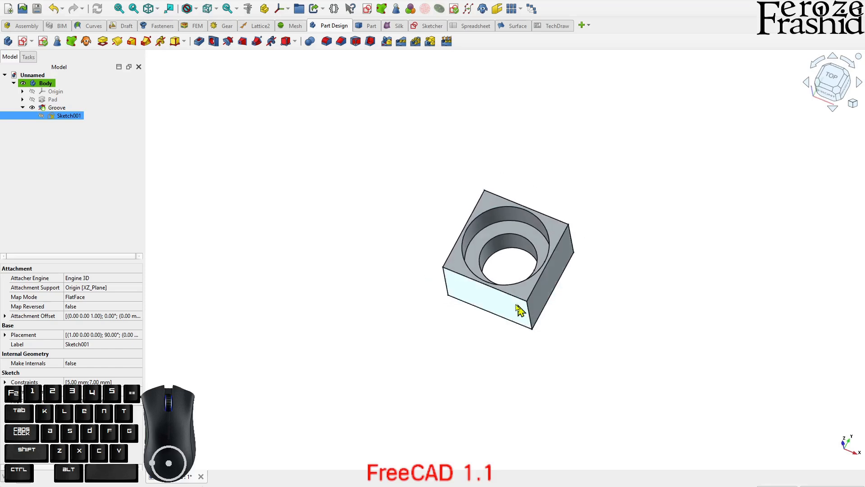
Measure the block's upper front edge and examine the grooved block from the front
{"action": "left_click", "coordinate": [474, 246]}
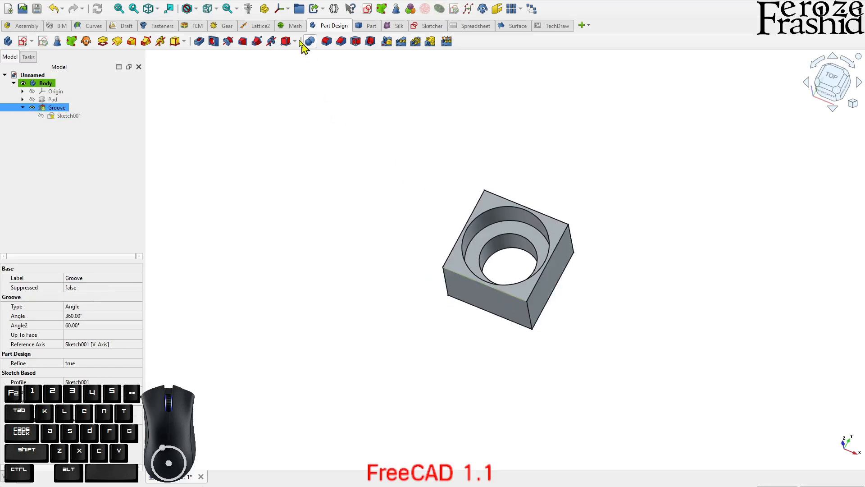
{"action": "left_click", "coordinate": [249, 10]}
{"action": "left_click", "coordinate": [73, 137]}
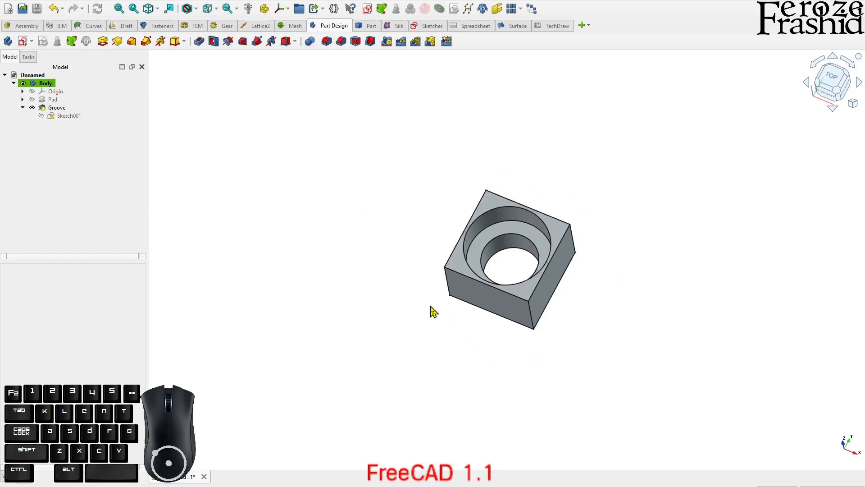
{"action": "middle_click_drag", "start_coordinate": [528, 342], "coordinate": [563, 314]}
{"action": "left_click", "coordinate": [832, 94]}
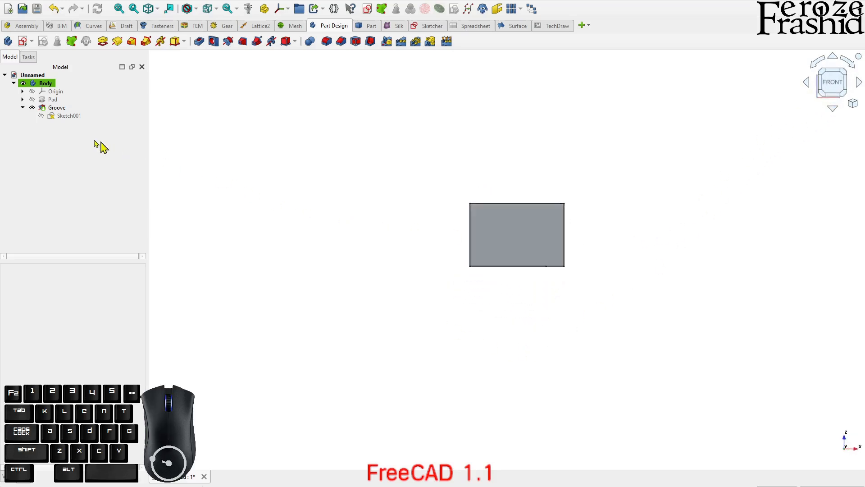
{"action": "middle_click_drag", "start_coordinate": [606, 229], "coordinate": [548, 289]}
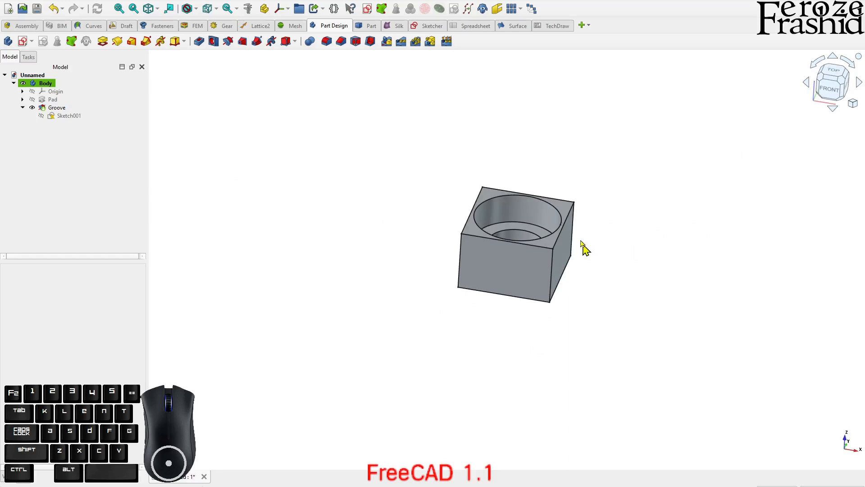
Deactivate the body and switch to the Part workbench
{"action": "left_click", "coordinate": [8, 78]}
{"action": "left_click", "coordinate": [13, 83]}
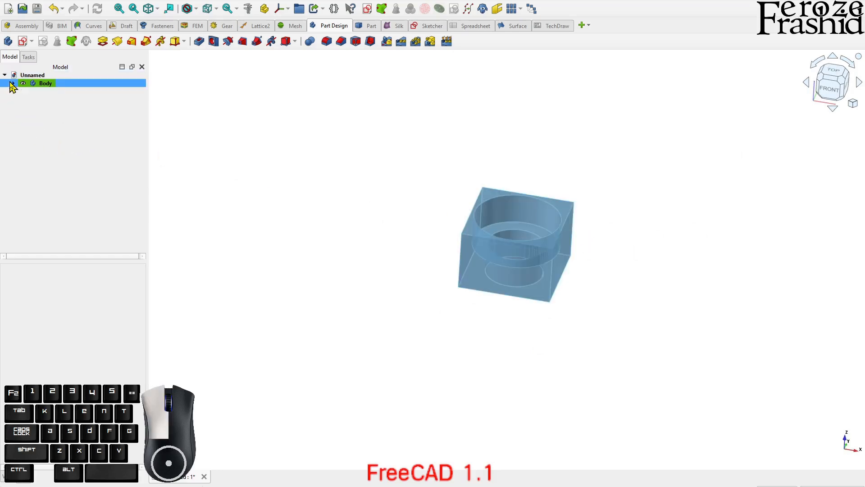
{"action": "left_click", "coordinate": [29, 114]}
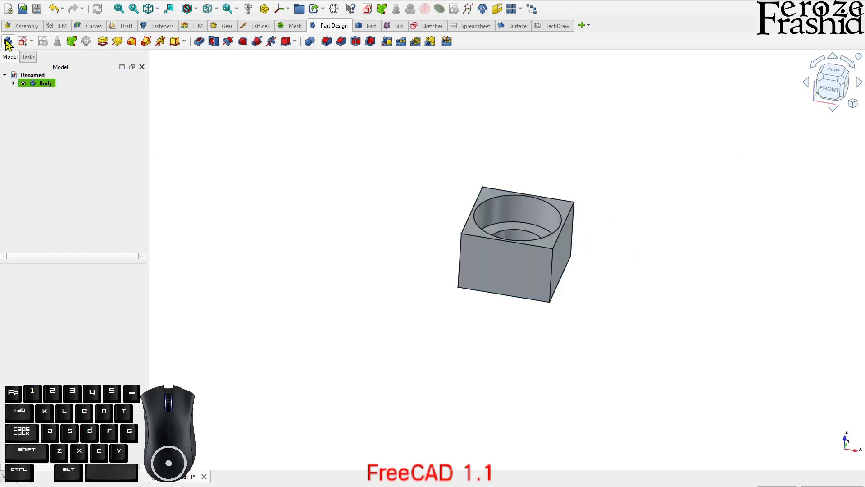
{"action": "left_click", "coordinate": [27, 84]}
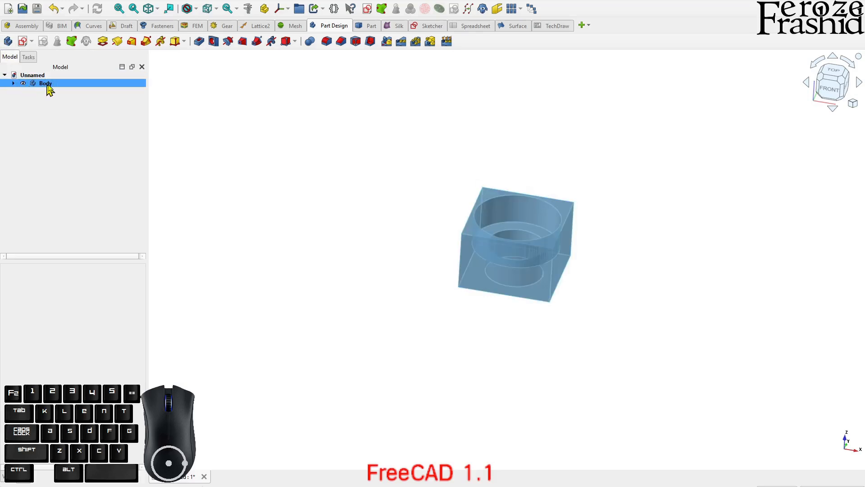
{"action": "left_click", "coordinate": [52, 111]}
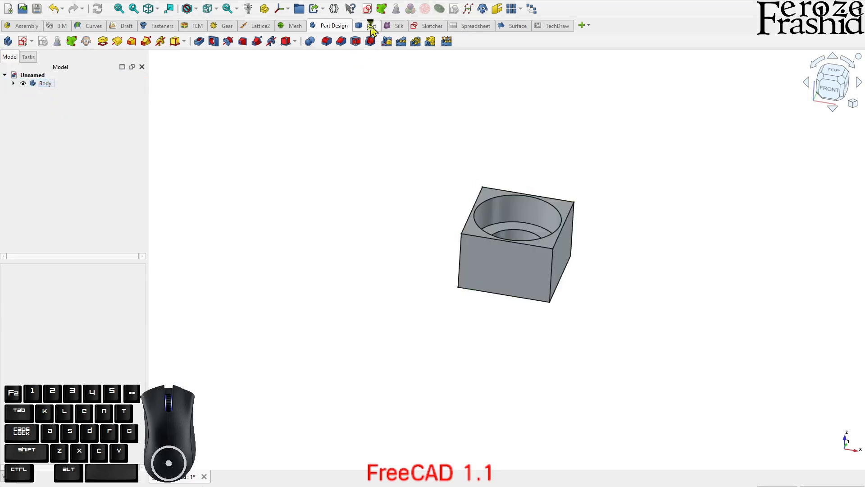
{"action": "left_click", "coordinate": [371, 27]}
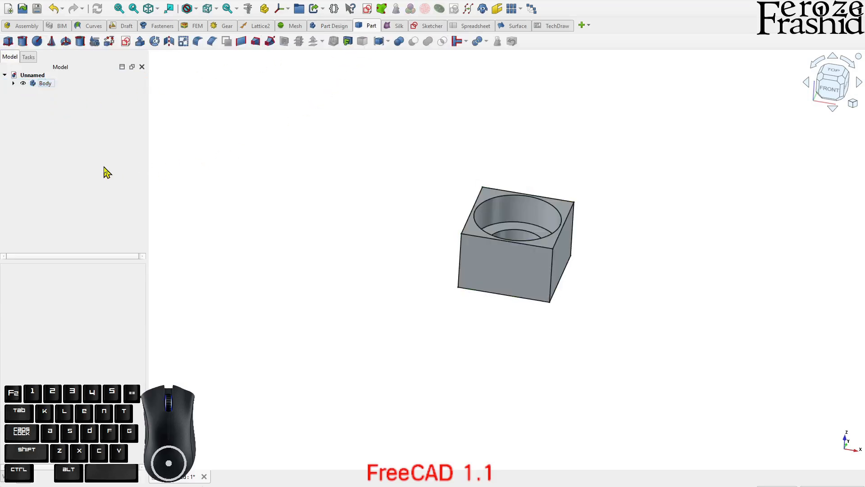
Create a sketch outside the body on the YZ plane with 0 mm offset
{"action": "scroll", "coordinate": [521, 228], "scroll_direction": "up", "scroll_amount": 3}
{"action": "middle_click_drag", "start_coordinate": [522, 228], "coordinate": [563, 324]}
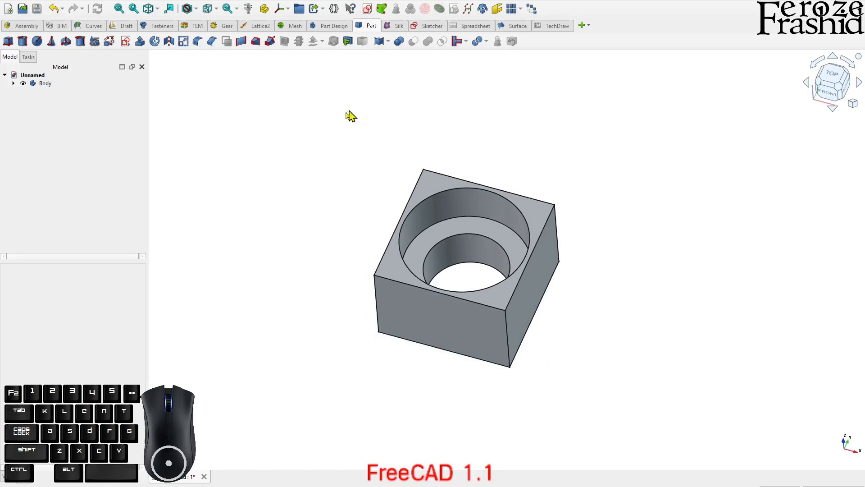
{"action": "scroll", "coordinate": [522, 164], "scroll_direction": "up", "scroll_amount": 3}
{"action": "scroll", "coordinate": [363, 170], "scroll_direction": "down", "scroll_amount": 2}
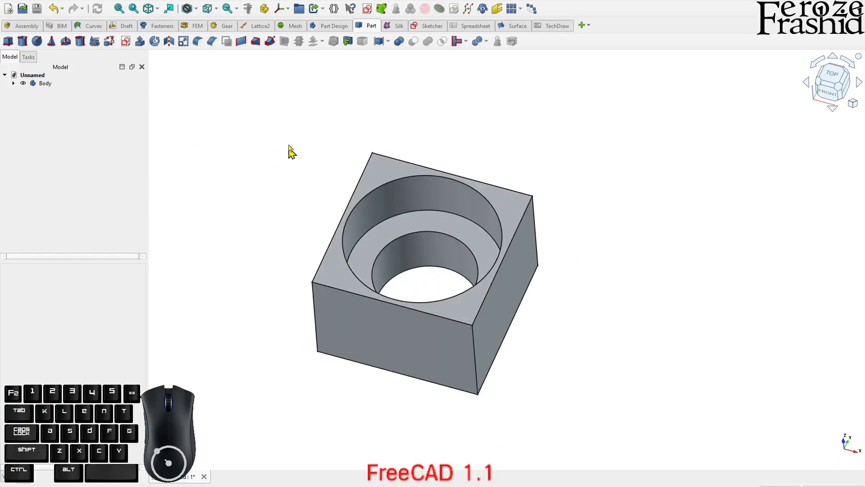
{"action": "left_click", "coordinate": [126, 41]}
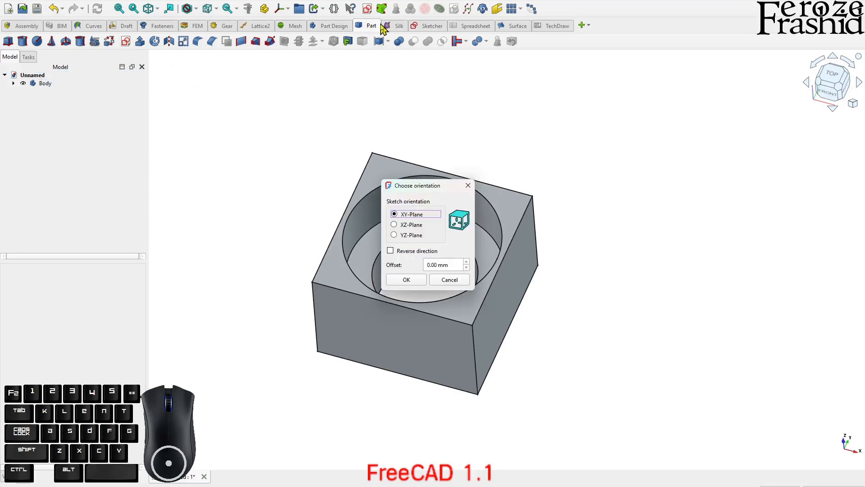
{"action": "left_click", "coordinate": [411, 235]}
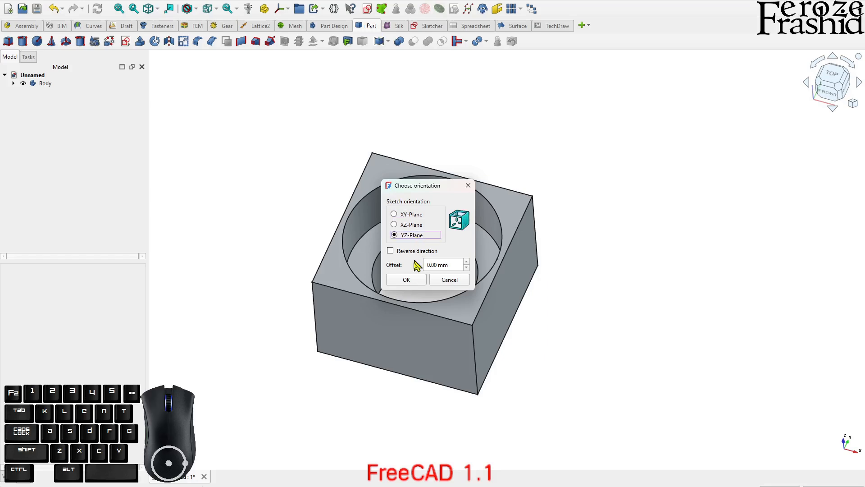
{"action": "left_click", "coordinate": [407, 279]}
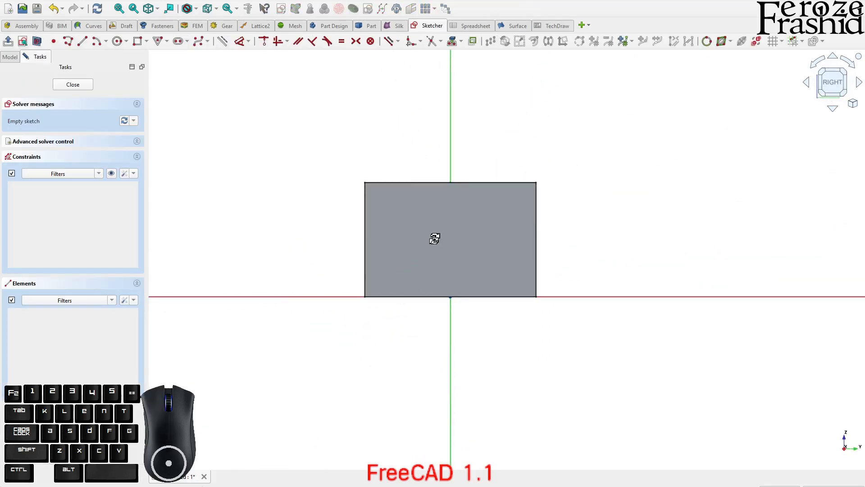
{"action": "middle_click_drag", "start_coordinate": [434, 237], "coordinate": [436, 257]}
{"action": "middle_click_drag", "start_coordinate": [745, 99], "coordinate": [556, 206]}
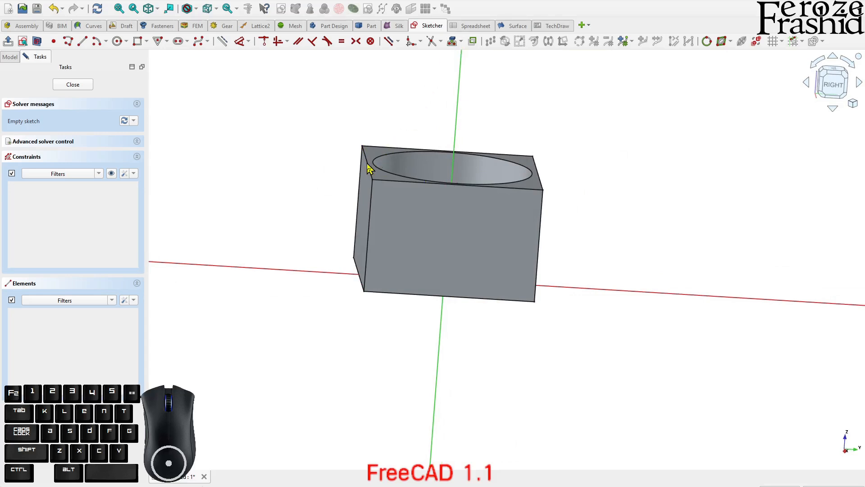
Check the FreeCAD version details and close the information window
{"action": "left_click", "coordinate": [148, 1]}
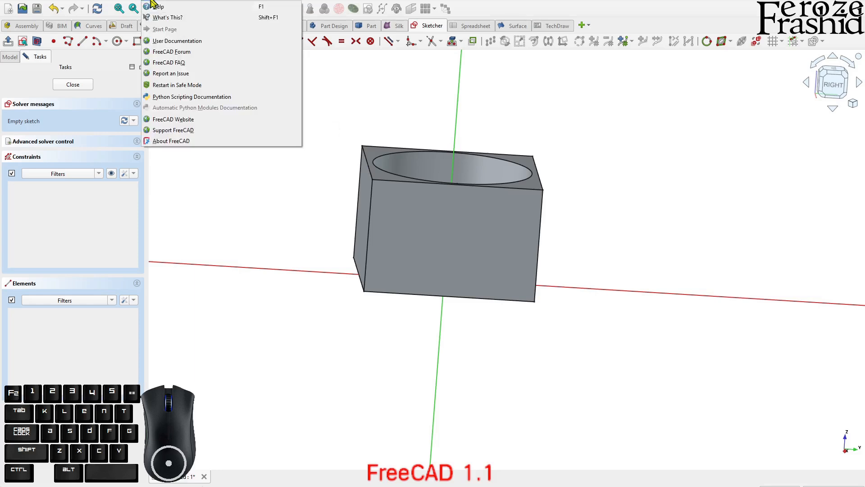
{"action": "left_click", "coordinate": [159, 142]}
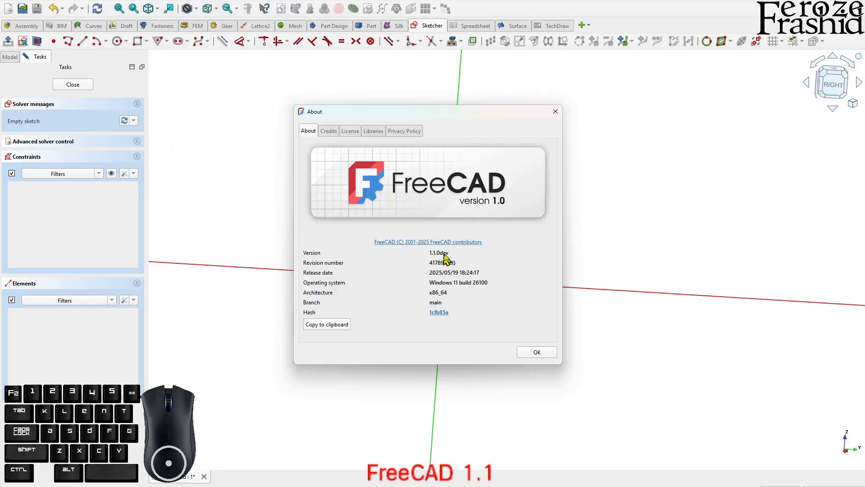
{"action": "left_click", "coordinate": [536, 352]}
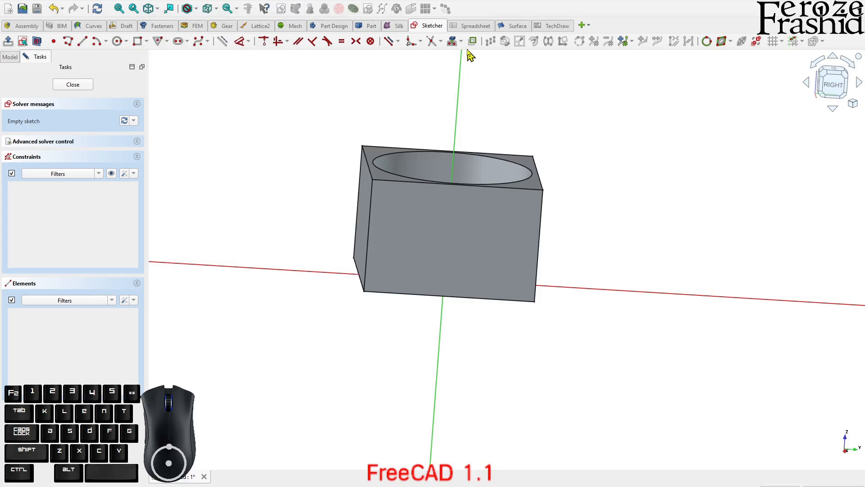
Add the block's upper edge that crosses the sketch plane as external intersection geometry, creating a reference point at its corner
{"action": "left_click", "coordinate": [462, 42]}
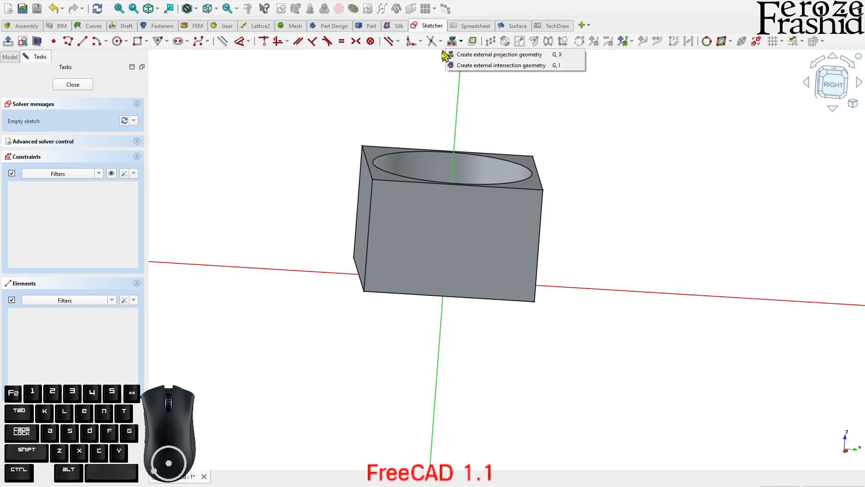
{"action": "left_click", "coordinate": [492, 66]}
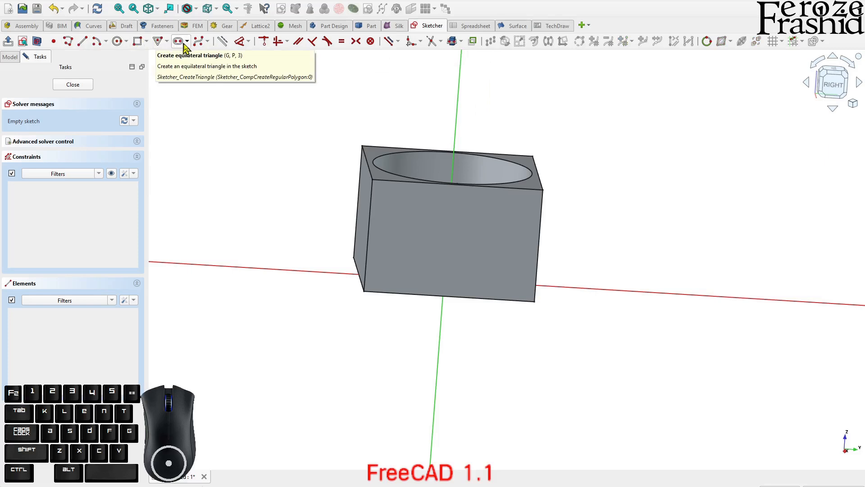
{"action": "left_click", "coordinate": [223, 41]}
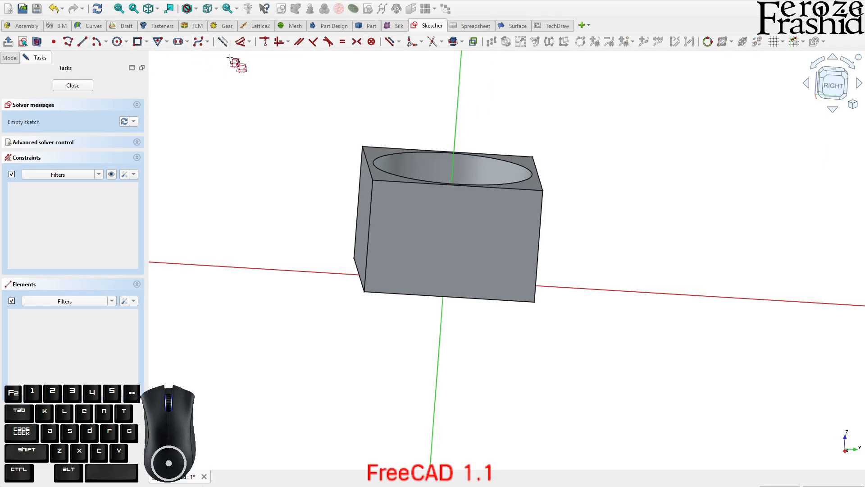
{"action": "left_click", "coordinate": [367, 165]}
{"action": "left_click", "coordinate": [462, 42]}
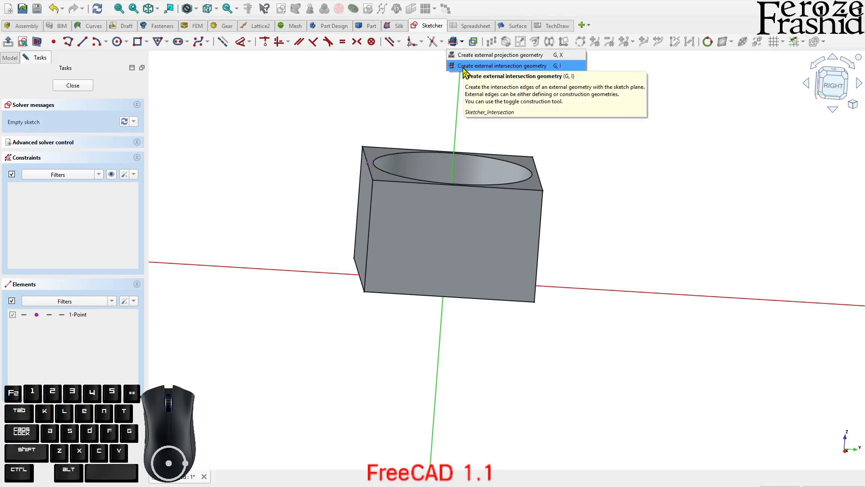
{"action": "left_click", "coordinate": [532, 66]}
{"action": "scroll", "coordinate": [368, 169], "scroll_direction": "up", "scroll_amount": 5}
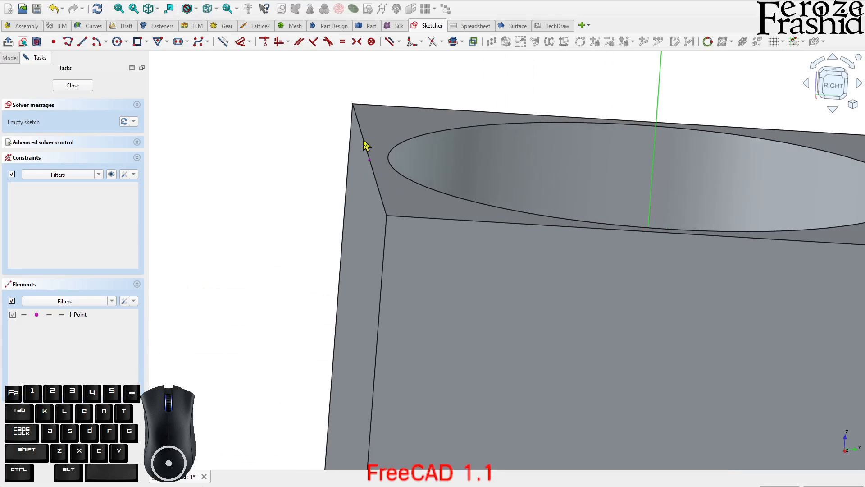
{"action": "scroll", "coordinate": [380, 154], "scroll_direction": "down", "scroll_amount": 5}
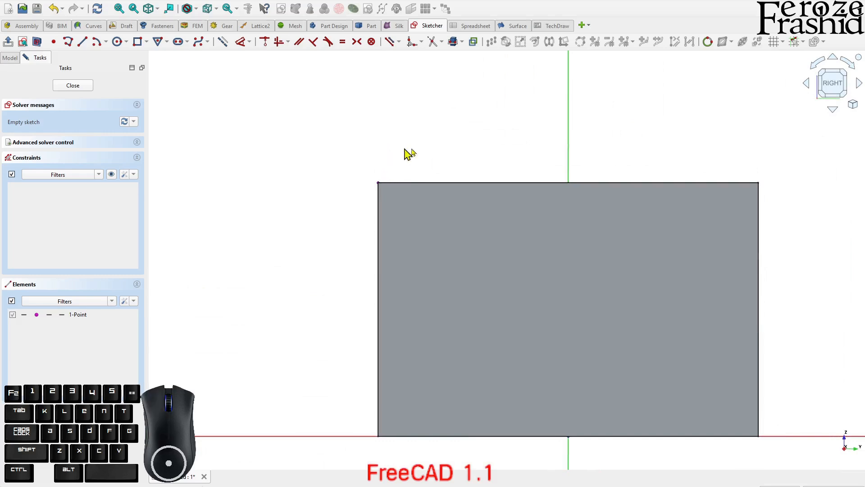
Draw an arc through three rim points from the external corner point down to the horizontal axis outside the block, bulging outward
{"action": "scroll", "coordinate": [384, 153], "scroll_direction": "down", "scroll_amount": 3}
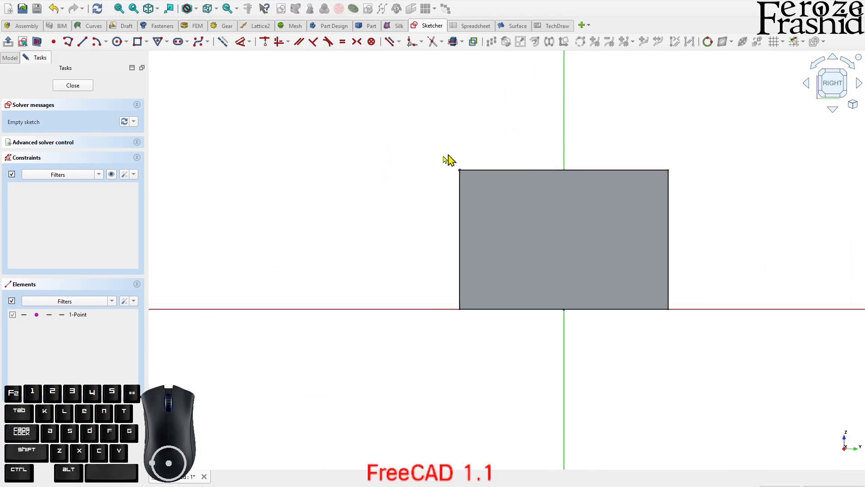
{"action": "left_click", "coordinate": [106, 44]}
{"action": "left_click", "coordinate": [112, 69]}
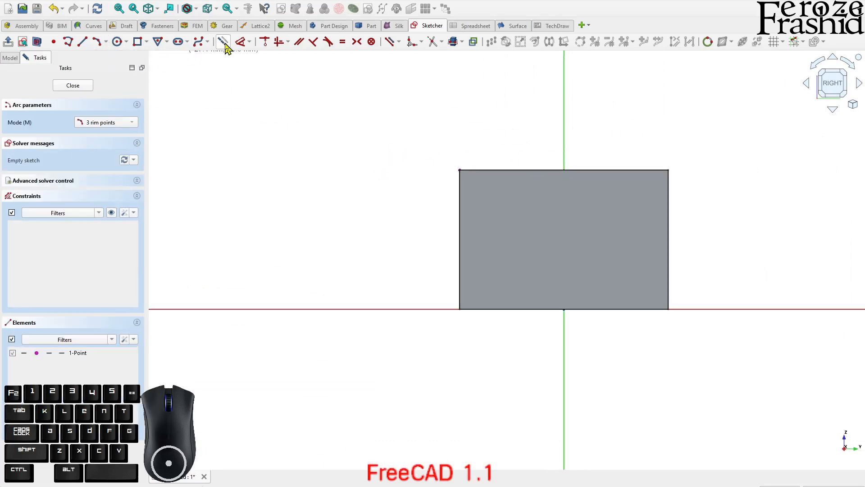
{"action": "left_click", "coordinate": [460, 170]}
{"action": "left_click", "coordinate": [310, 307]}
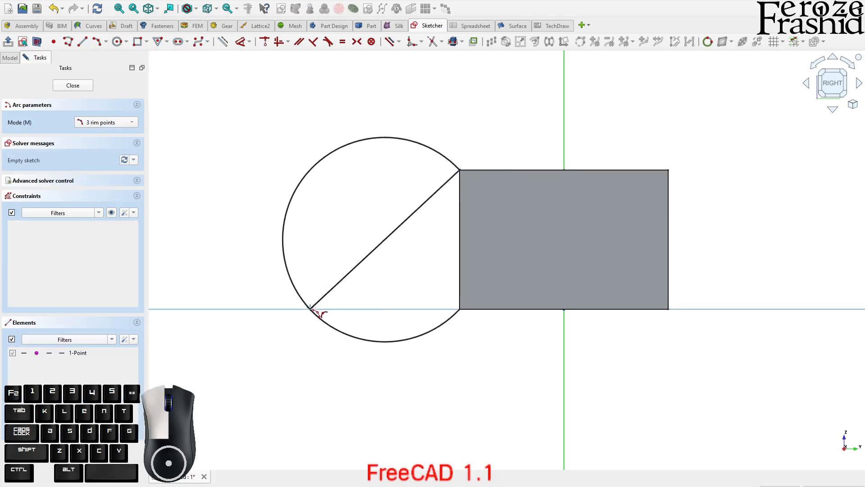
{"action": "left_click", "coordinate": [338, 246]}
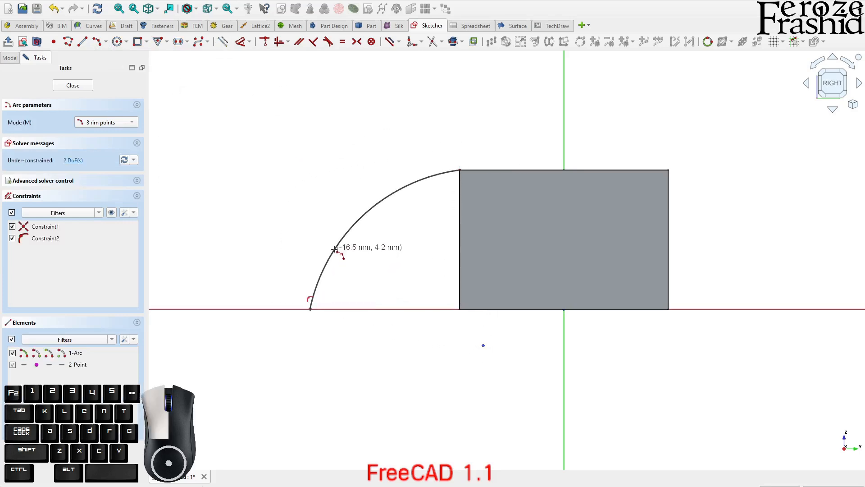
{"action": "right_click", "coordinate": [340, 137]}
Pull the arc's lower end further out and align the arc's centre vertically with its upper endpoint at the block corner
{"action": "scroll", "coordinate": [343, 113], "scroll_direction": "down", "scroll_amount": 2}
{"action": "scroll", "coordinate": [338, 267], "scroll_direction": "up", "scroll_amount": 3}
{"action": "mouse_move", "coordinate": [274, 284]}
{"action": "left_mouse_down"}
{"action": "mouse_move", "coordinate": [187, 276]}
{"action": "mouse_move", "coordinate": [209, 287]}
{"action": "mouse_move", "coordinate": [185, 293]}
{"action": "left_mouse_up"}
{"action": "scroll", "coordinate": [333, 279], "scroll_direction": "down", "scroll_amount": 2}
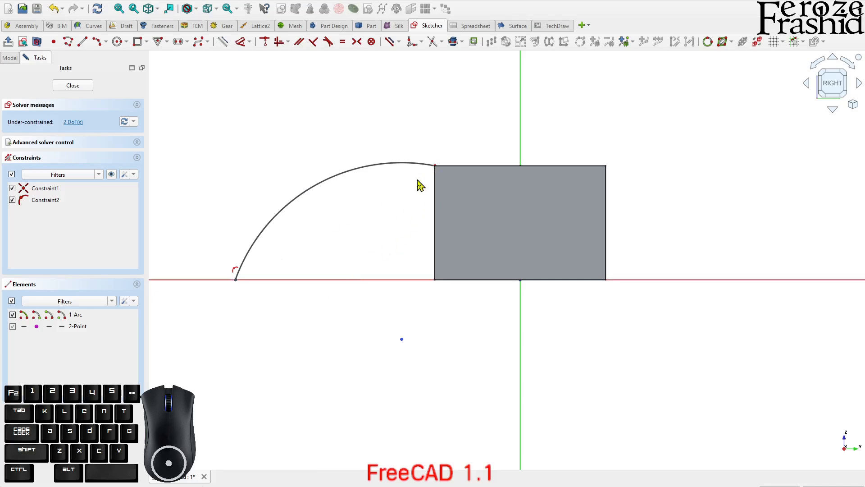
{"action": "left_click", "coordinate": [402, 340]}
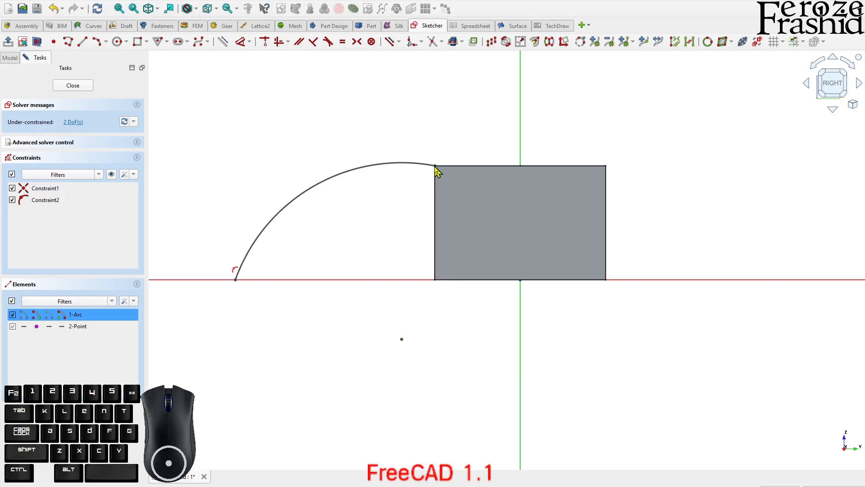
{"action": "key", "text": "v"}
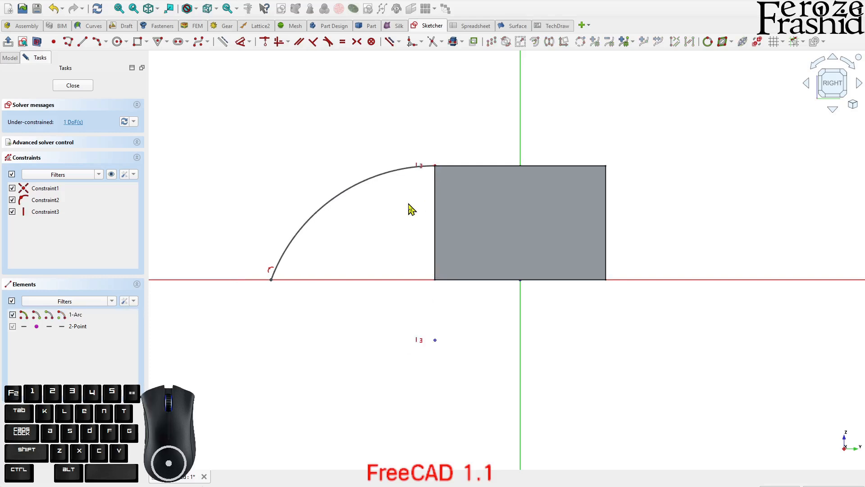
Reposition the arc's lower endpoint along the horizontal axis, giving the arc a radius of about 22 mm
{"action": "mouse_move", "coordinate": [271, 280]}
{"action": "left_mouse_down"}
{"action": "mouse_move", "coordinate": [245, 283]}
{"action": "mouse_move", "coordinate": [317, 281]}
{"action": "mouse_move", "coordinate": [170, 286]}
{"action": "mouse_move", "coordinate": [297, 276]}
{"action": "mouse_move", "coordinate": [193, 287]}
{"action": "mouse_move", "coordinate": [187, 279]}
{"action": "left_mouse_up"}
{"action": "scroll", "coordinate": [518, 220], "scroll_direction": "down", "scroll_amount": 2}
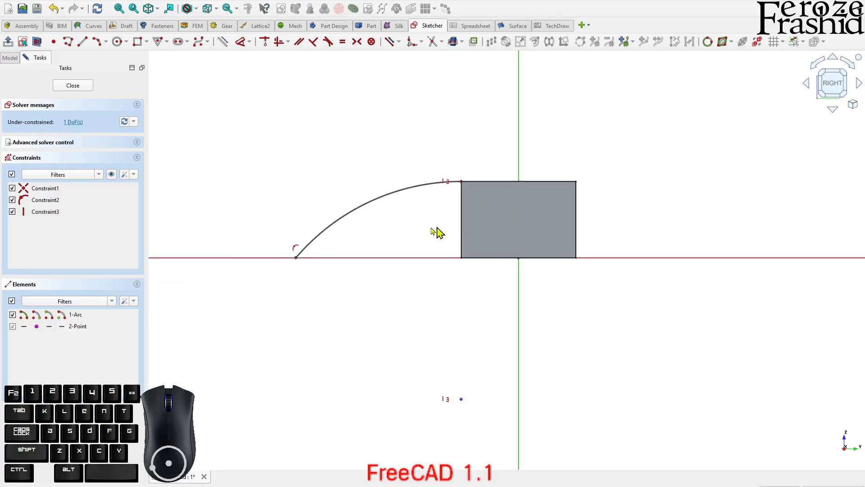
{"action": "scroll", "coordinate": [351, 237], "scroll_direction": "up", "scroll_amount": 2}
{"action": "left_click_drag", "start_coordinate": [270, 271], "coordinate": [308, 271]}
{"action": "left_click", "coordinate": [389, 199]}
{"action": "key", "text": "d"}
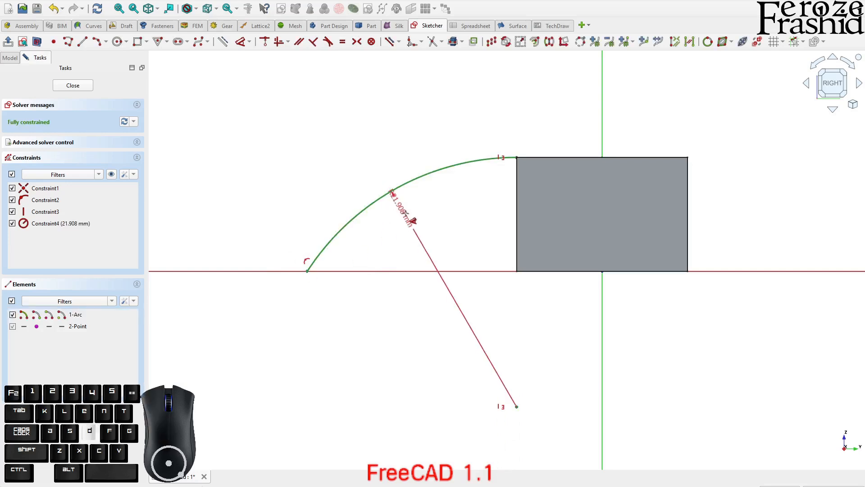
{"action": "right_click", "coordinate": [410, 222]}
{"action": "right_click", "coordinate": [411, 222]}
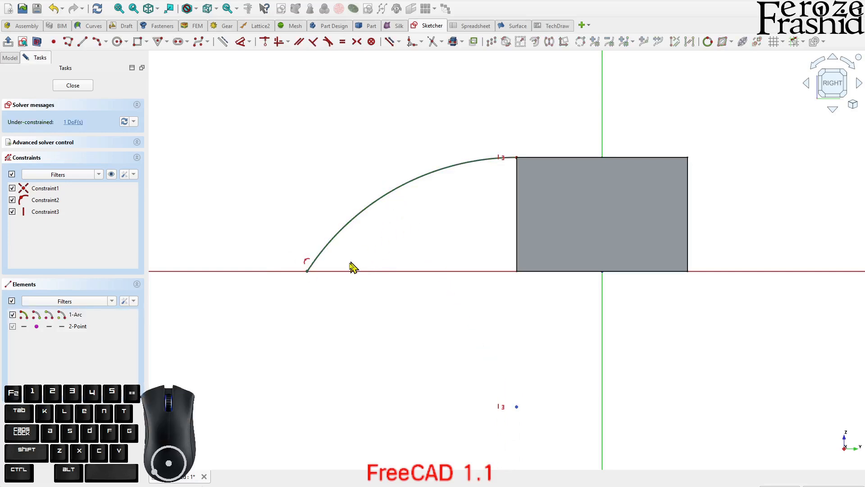
Constrain the horizontal distance between the arc's lower endpoint and the vertical axis to 25 mm
{"action": "left_click", "coordinate": [308, 271]}
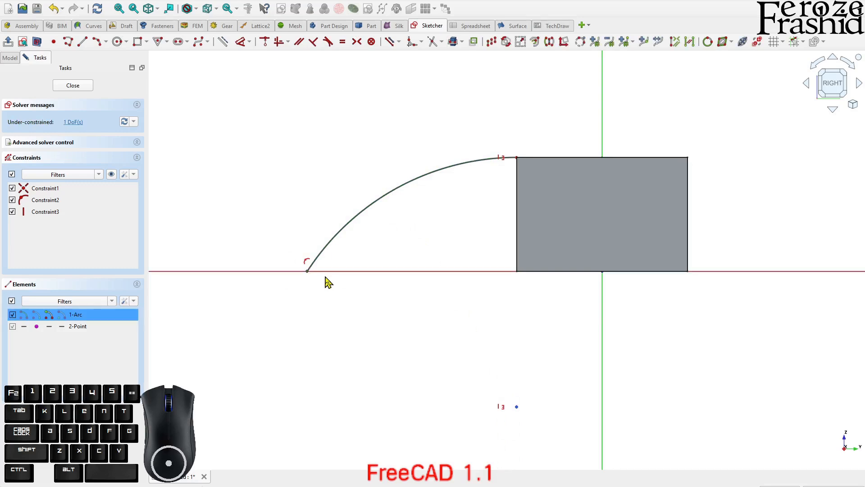
{"action": "key", "text": "l"}
{"action": "double_click", "coordinate": [431, 292]}
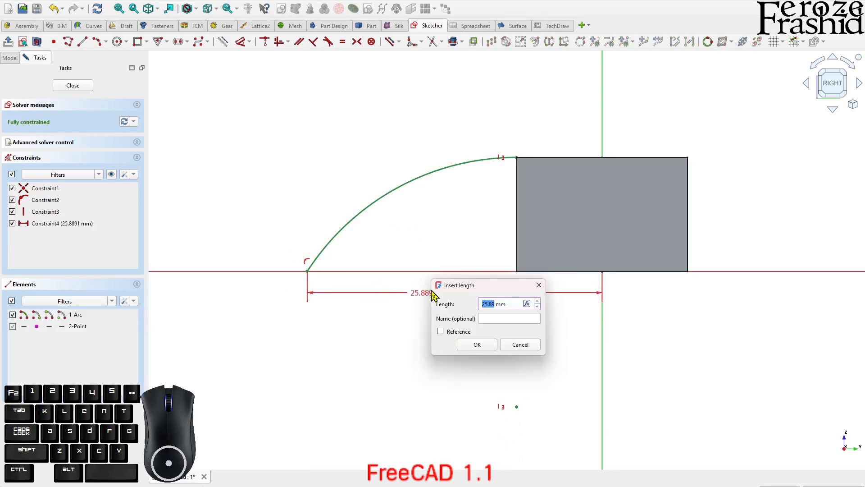
{"action": "key", "text": "Return"}
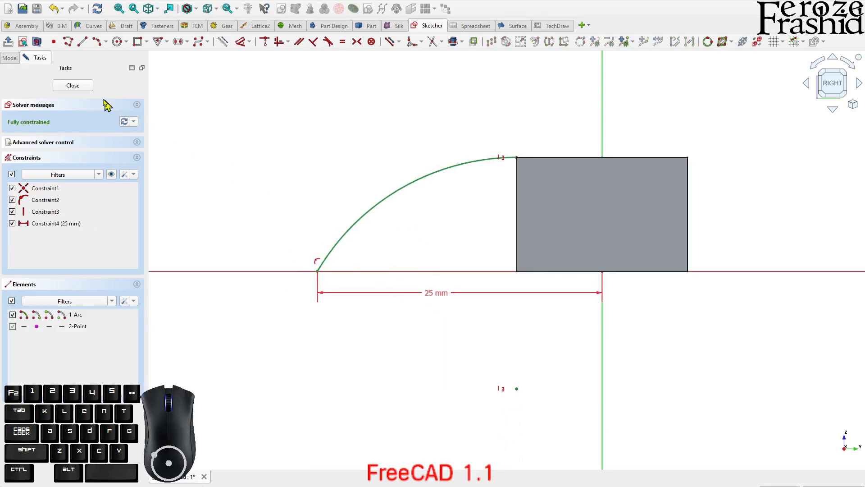
Close the arc profile with a line along the horizontal axis and a vertical line up to the block's corner, and finish the sketch
{"action": "left_click", "coordinate": [90, 85]}
{"action": "mouse_move", "coordinate": [361, 201]}
{"action": "middle_mouse_down"}
{"action": "mouse_move", "coordinate": [518, 176]}
{"action": "mouse_move", "coordinate": [458, 195]}
{"action": "mouse_move", "coordinate": [356, 183]}
{"action": "middle_mouse_up"}
{"action": "double_click", "coordinate": [67, 93]}
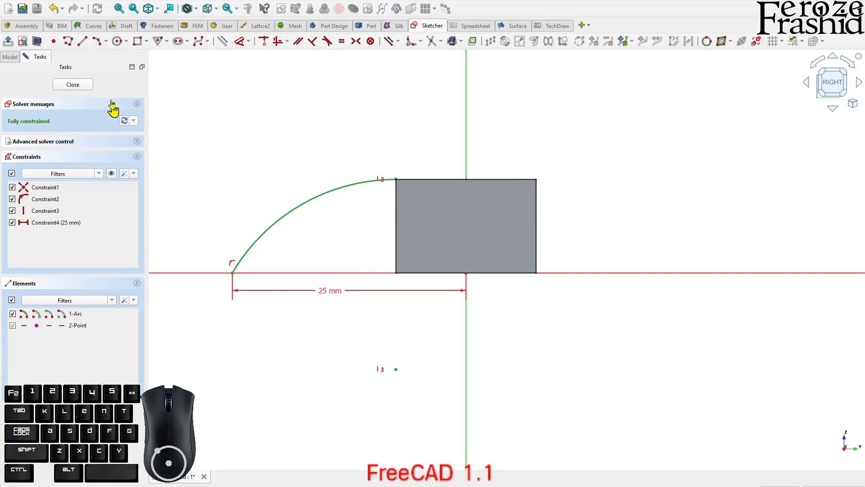
{"action": "left_click", "coordinate": [83, 41]}
{"action": "left_click", "coordinate": [232, 272]}
{"action": "left_click", "coordinate": [391, 273]}
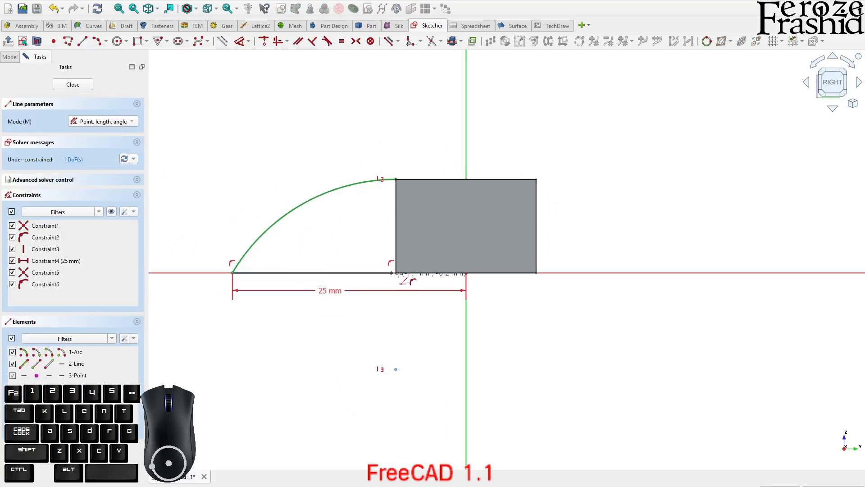
{"action": "left_click", "coordinate": [391, 273]}
{"action": "left_click", "coordinate": [396, 179]}
{"action": "key", "text": "v"}
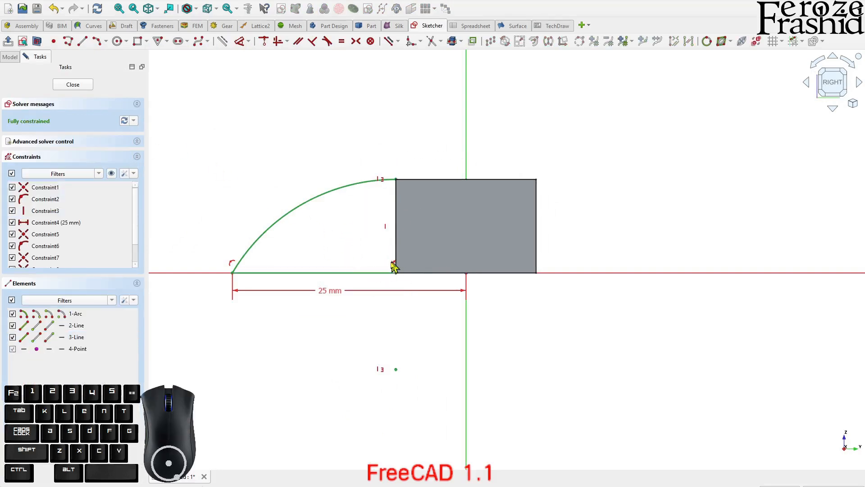
{"action": "left_click", "coordinate": [72, 85]}
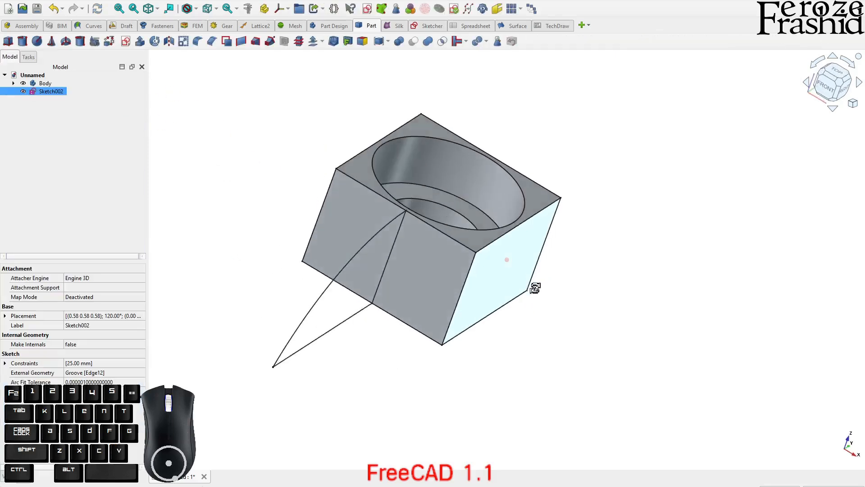
Rename the finished arc profile sketch as sksFilletProfile
{"action": "mouse_move", "coordinate": [550, 232]}
{"action": "middle_mouse_down"}
{"action": "mouse_move", "coordinate": [428, 100]}
{"action": "mouse_move", "coordinate": [383, 114]}
{"action": "middle_mouse_up"}
{"action": "scroll", "coordinate": [414, 120], "scroll_direction": "down", "scroll_amount": 3}
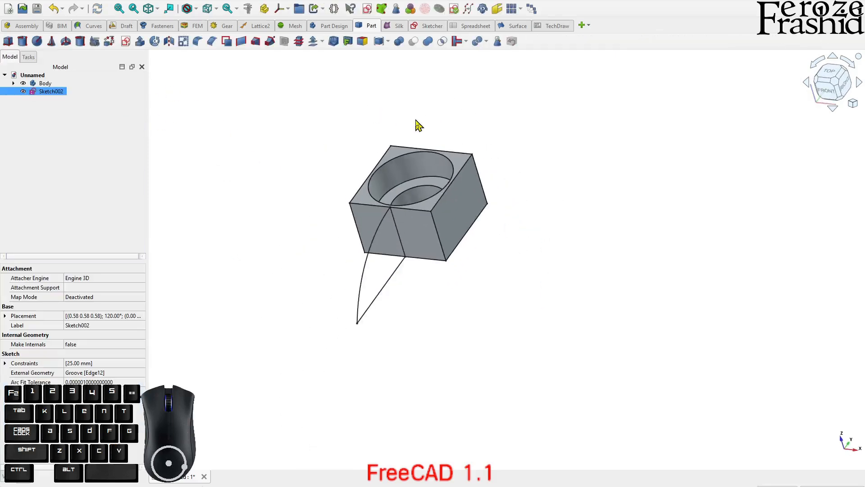
{"action": "left_click", "coordinate": [88, 162]}
{"action": "left_click", "coordinate": [55, 93]}
{"action": "key", "text": "F2"}
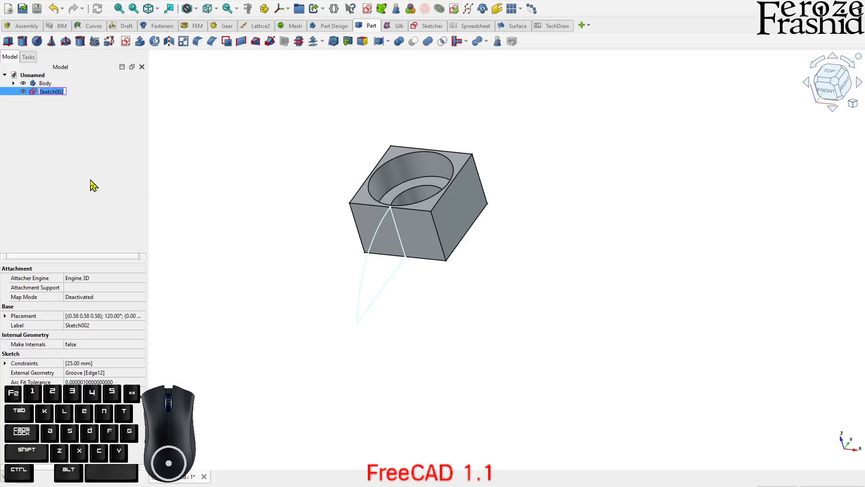
{"action": "type", "text": "sks"}
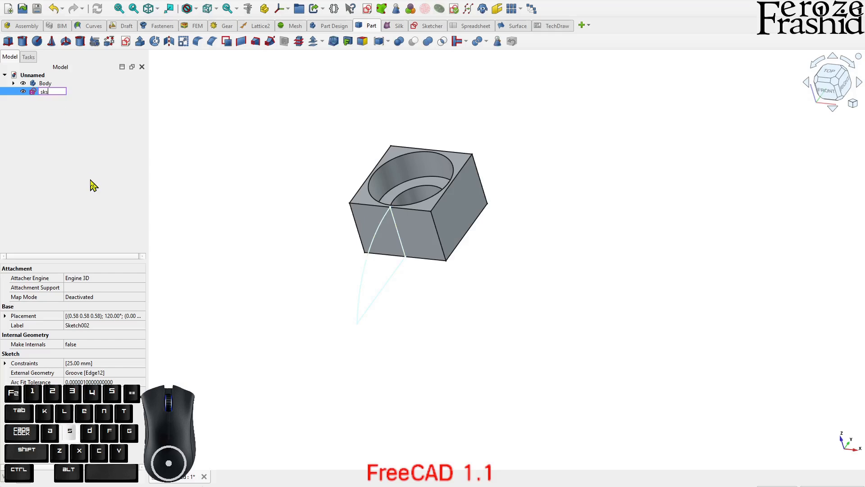
{"action": "type", "text": "FilletProfile"}
{"action": "key", "text": "Return"}
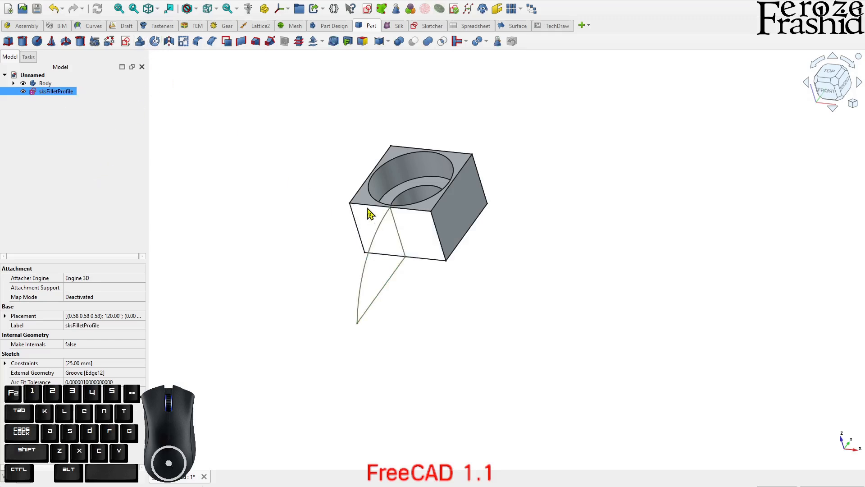
Extrude the fillet profile symmetrically along its normal by 15 mm as a solid
{"action": "left_click", "coordinate": [140, 41]}
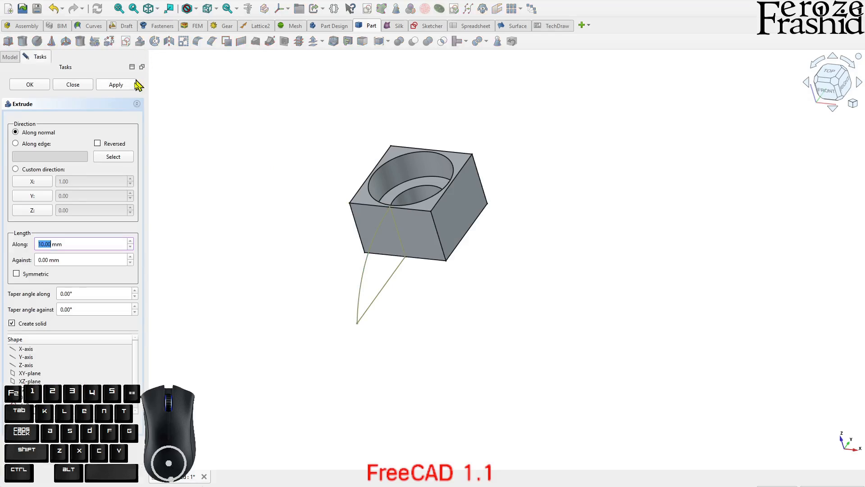
{"action": "left_click", "coordinate": [38, 275]}
{"action": "left_click", "coordinate": [117, 89]}
{"action": "left_click", "coordinate": [85, 86]}
Examine how the extruded curved side piece meets the grooved block and where its side edges run
{"action": "left_click", "coordinate": [323, 274]}
{"action": "left_click", "coordinate": [196, 206]}
{"action": "left_click", "coordinate": [47, 83]}
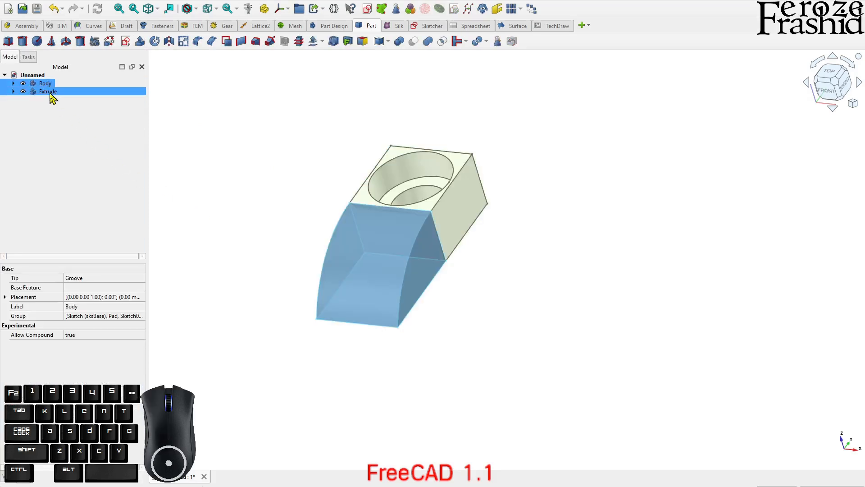
{"action": "left_click", "coordinate": [48, 91]}
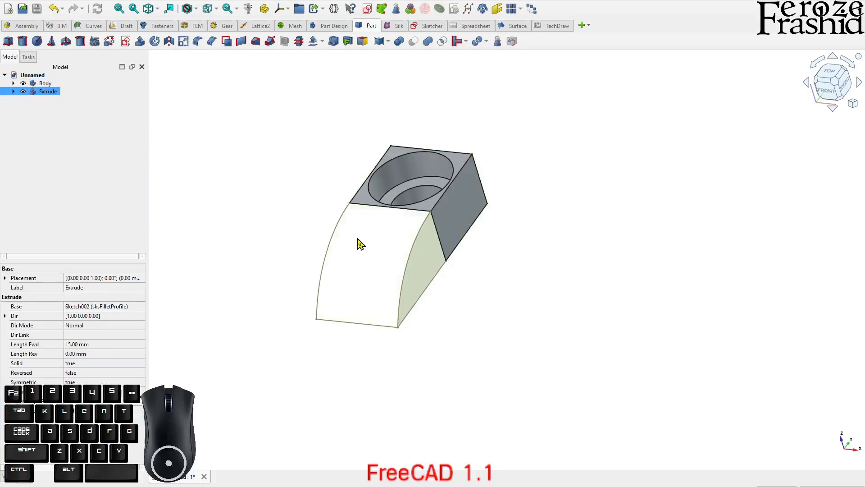
{"action": "left_click", "coordinate": [49, 135]}
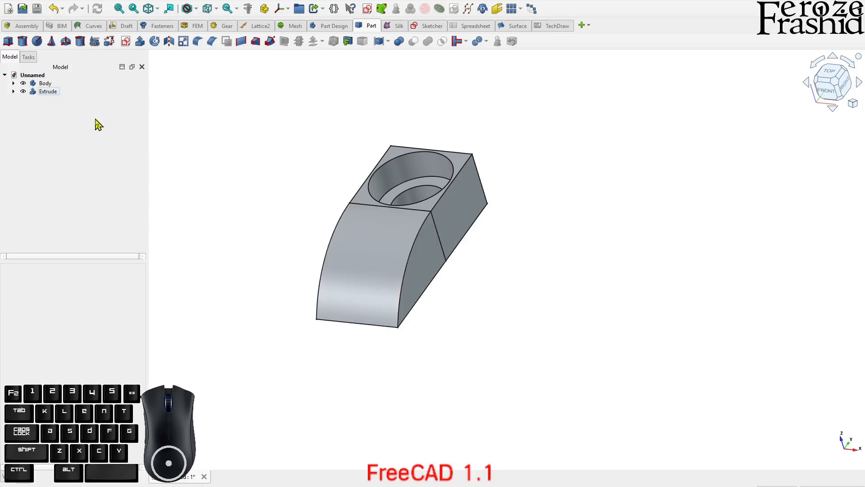
{"action": "middle_click_drag", "start_coordinate": [367, 233], "coordinate": [399, 226]}
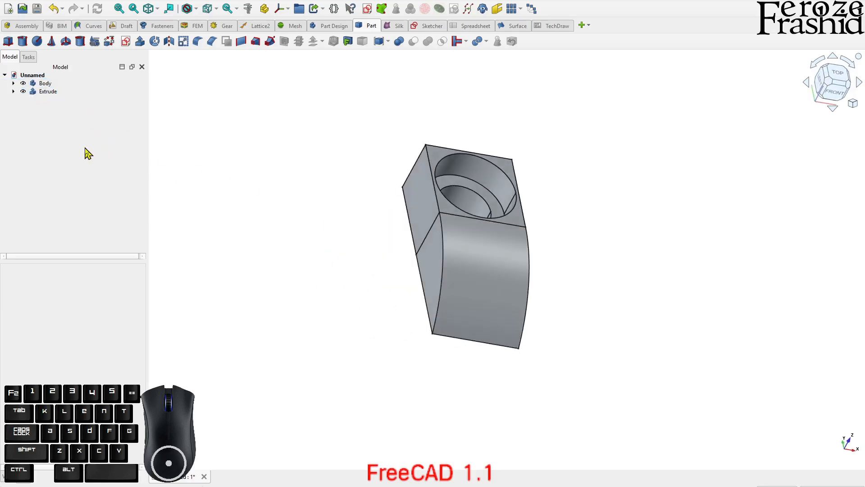
{"action": "middle_click_drag", "start_coordinate": [387, 307], "coordinate": [496, 336]}
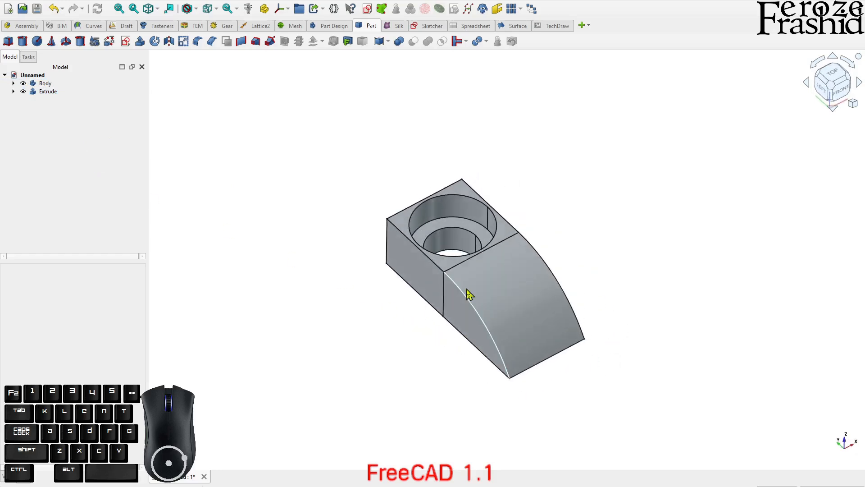
{"action": "left_click", "coordinate": [469, 292]}
{"action": "left_click", "coordinate": [421, 338]}
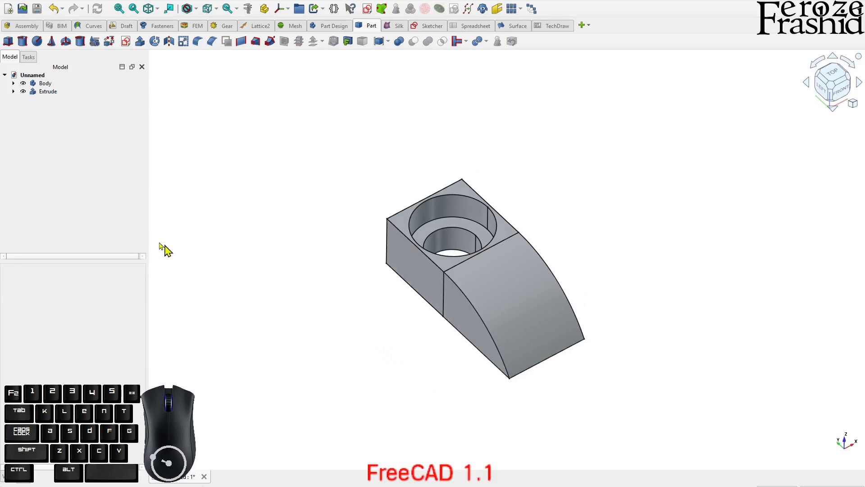
Try a fused polar link array of the extrusion around the block with 4 elements over 360°
{"action": "left_click", "coordinate": [51, 93]}
{"action": "left_click", "coordinate": [531, 7]}
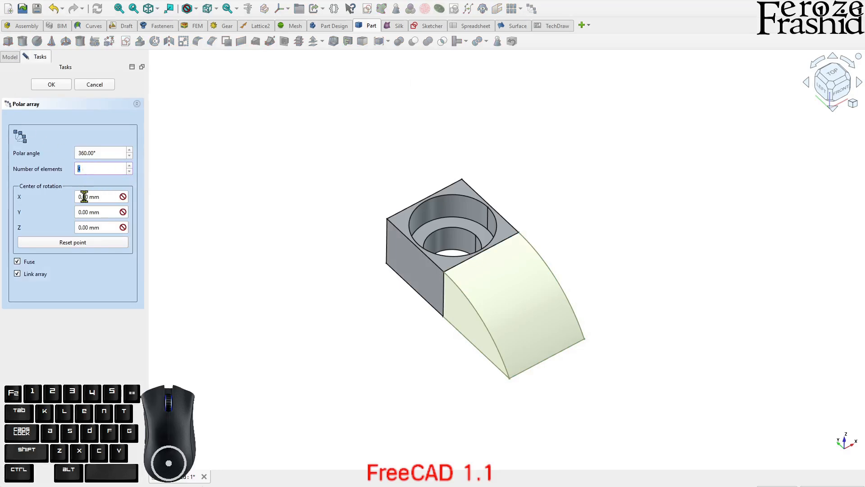
{"action": "left_click", "coordinate": [51, 84]}
{"action": "middle_click_drag", "start_coordinate": [453, 311], "coordinate": [484, 334]}
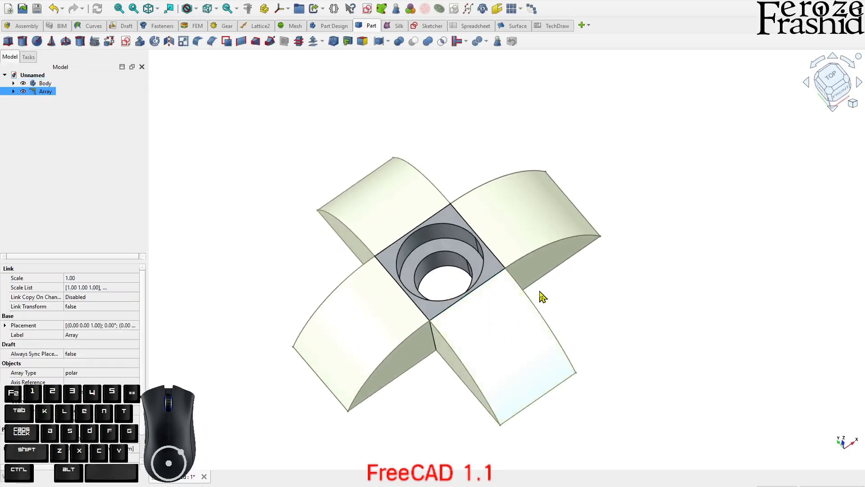
{"action": "left_click", "coordinate": [416, 414]}
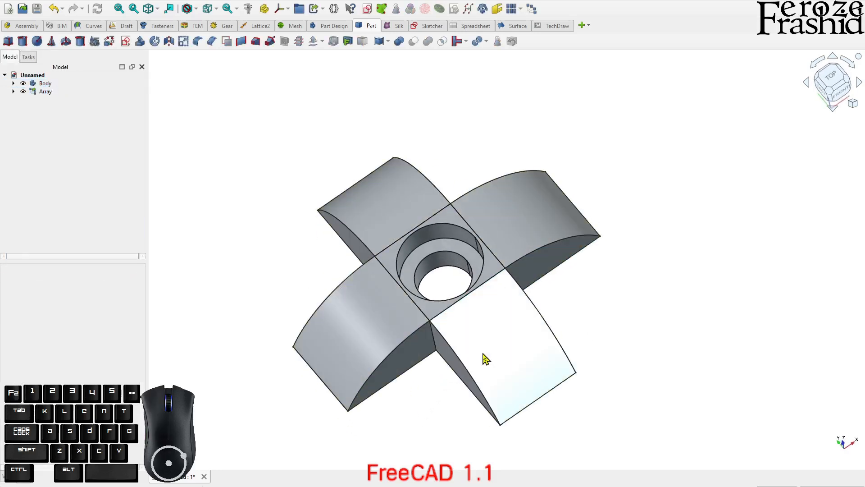
{"action": "scroll", "coordinate": [473, 279], "scroll_direction": "down", "scroll_amount": 3}
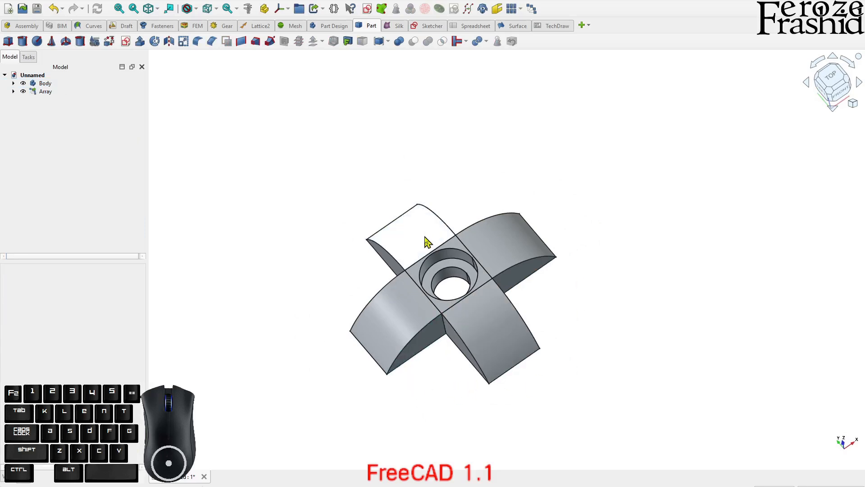
Undo the polar array and make the single extrusion visible again
{"action": "left_click", "coordinate": [91, 175]}
{"action": "key", "text": "ctrl+z"}
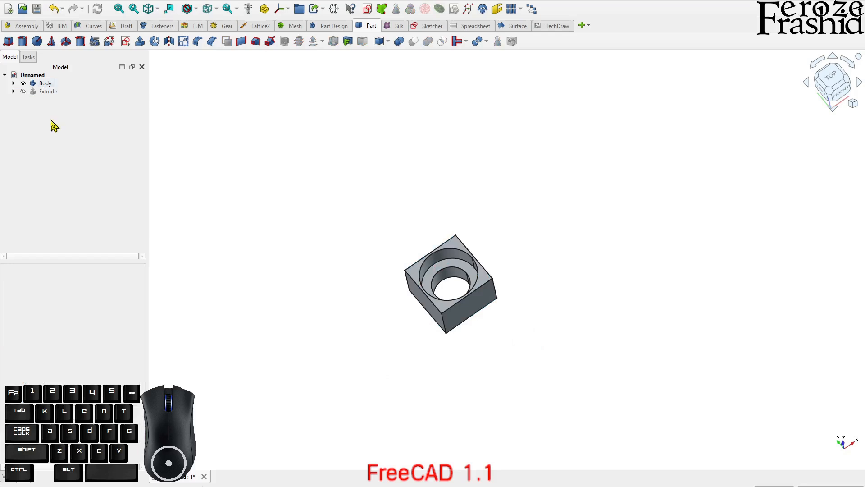
{"action": "left_click", "coordinate": [52, 92]}
{"action": "key", "text": "space"}
{"action": "left_click", "coordinate": [282, 289]}
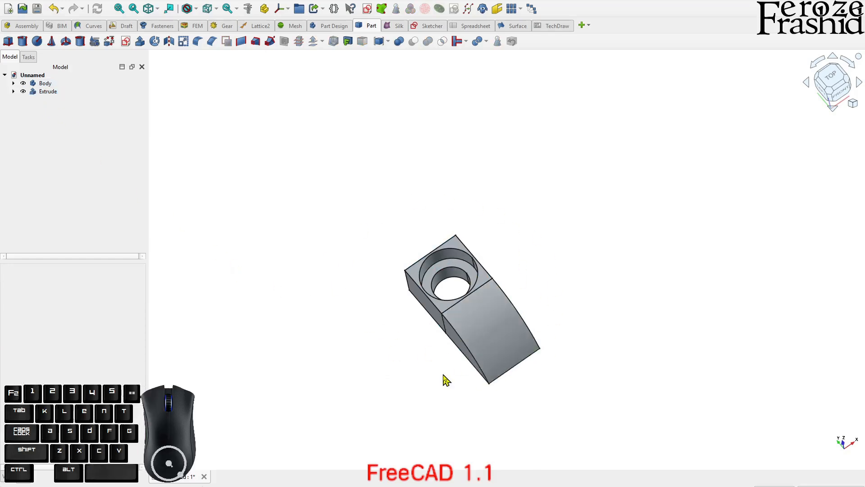
{"action": "scroll", "coordinate": [462, 377], "scroll_direction": "up", "scroll_amount": 3}
{"action": "mouse_move", "coordinate": [487, 353]}
{"action": "middle_mouse_down"}
{"action": "mouse_move", "coordinate": [497, 283]}
{"action": "mouse_move", "coordinate": [465, 278]}
{"action": "middle_mouse_up"}
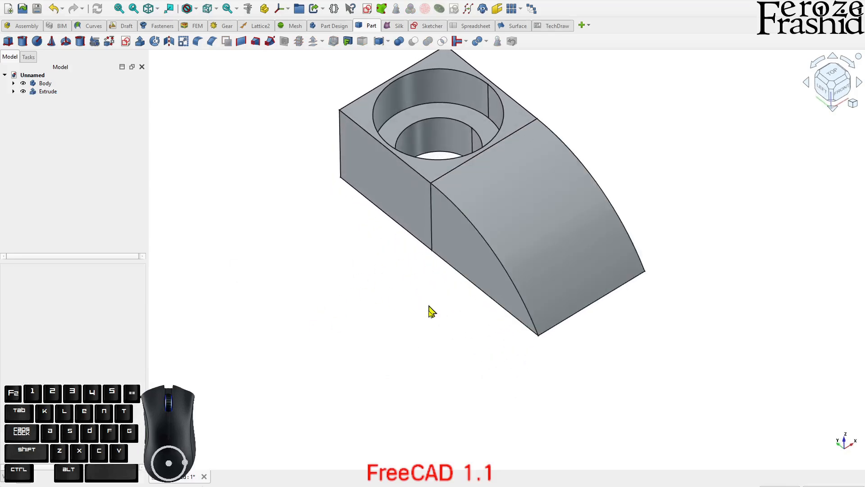
{"action": "scroll", "coordinate": [468, 363], "scroll_direction": "down", "scroll_amount": 2}
{"action": "scroll", "coordinate": [316, 333], "scroll_direction": "down", "scroll_amount": 2}
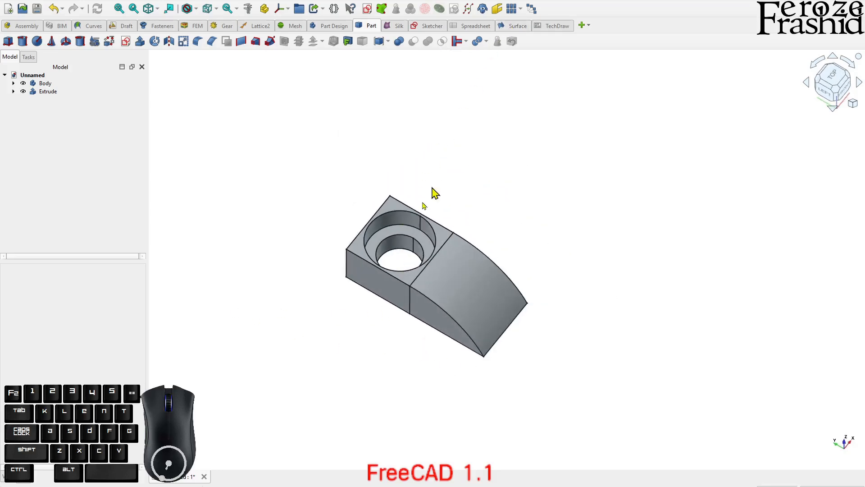
{"action": "left_click", "coordinate": [45, 93]}
{"action": "left_click", "coordinate": [48, 102]}
Switch to the Surface workbench and create a new sketch on the XY plane with zero offset
{"action": "left_click", "coordinate": [514, 27]}
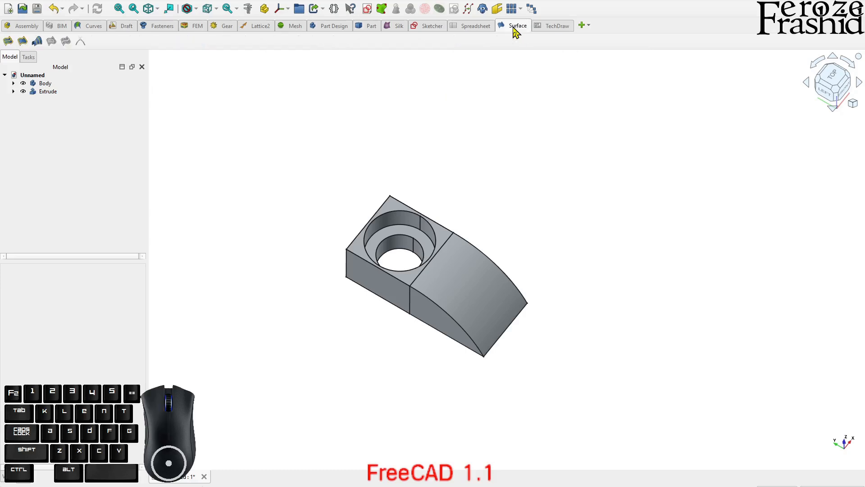
{"action": "left_click", "coordinate": [367, 13]}
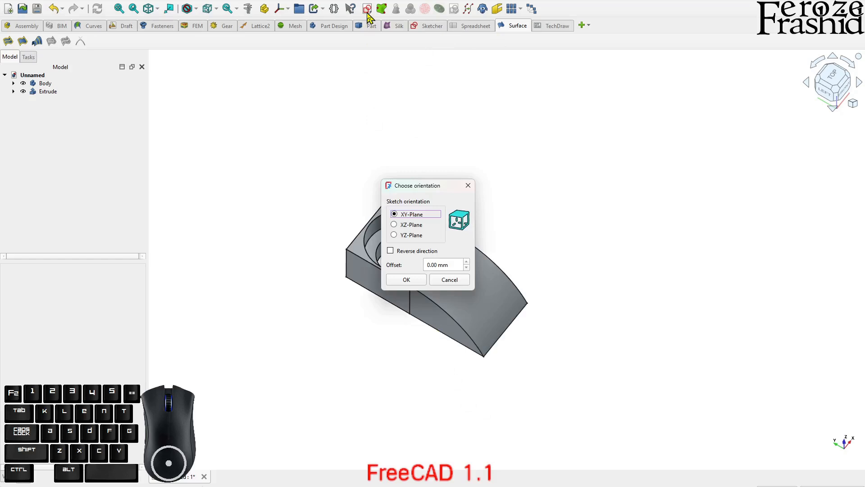
{"action": "left_click", "coordinate": [406, 280]}
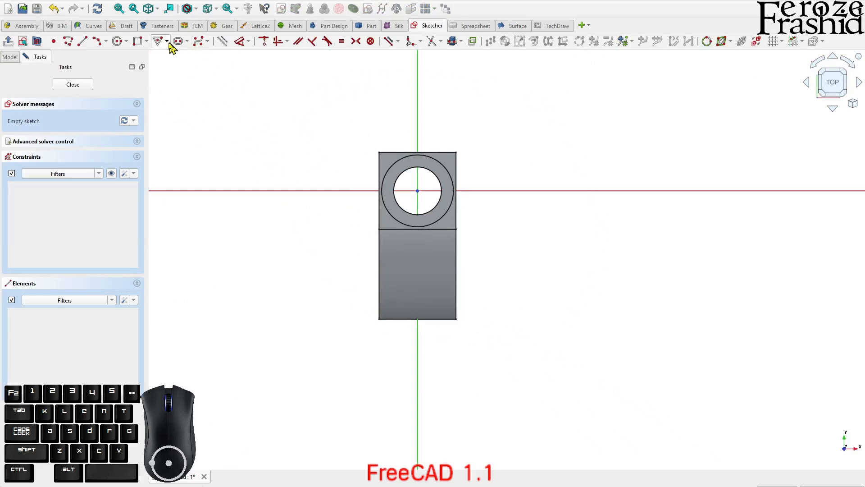
Draw a rounded rectangle enclosing the block and its side extrusion, with a 5 mm corner radius
{"action": "left_click", "coordinate": [146, 41]}
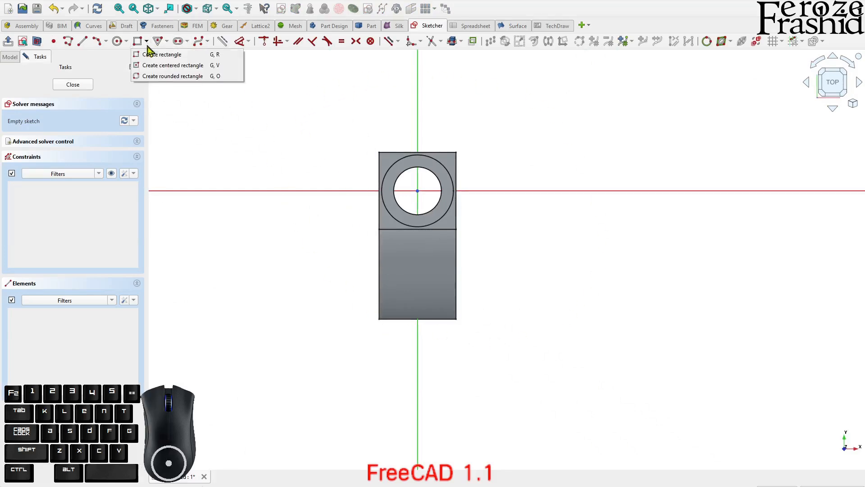
{"action": "left_click", "coordinate": [155, 77]}
{"action": "scroll", "coordinate": [396, 347], "scroll_direction": "down", "scroll_amount": 2}
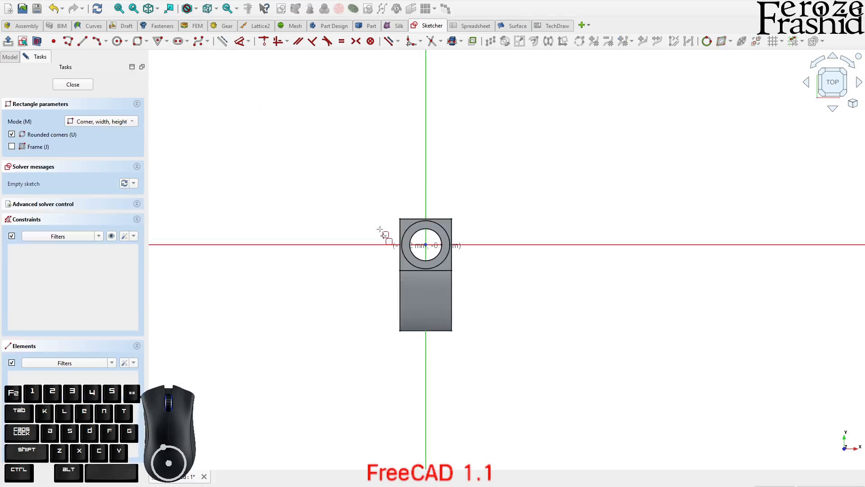
{"action": "left_click", "coordinate": [362, 167]}
{"action": "left_click", "coordinate": [494, 348]}
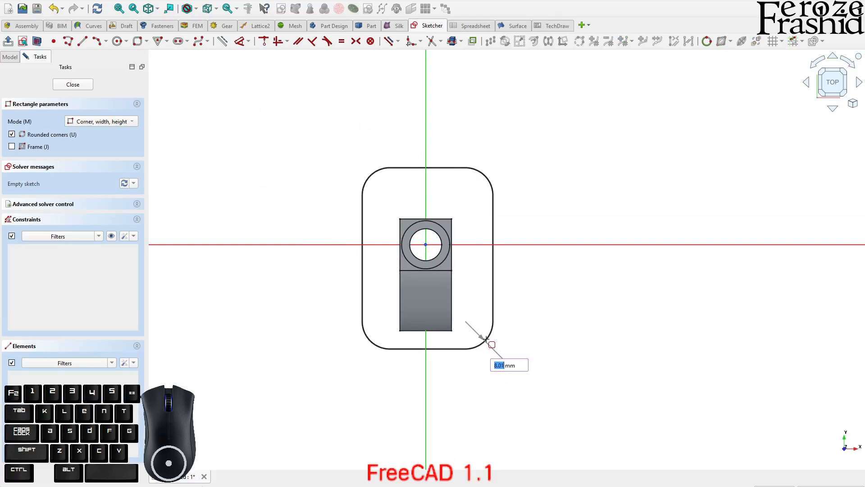
{"action": "left_click", "coordinate": [486, 339]}
{"action": "right_click", "coordinate": [487, 408]}
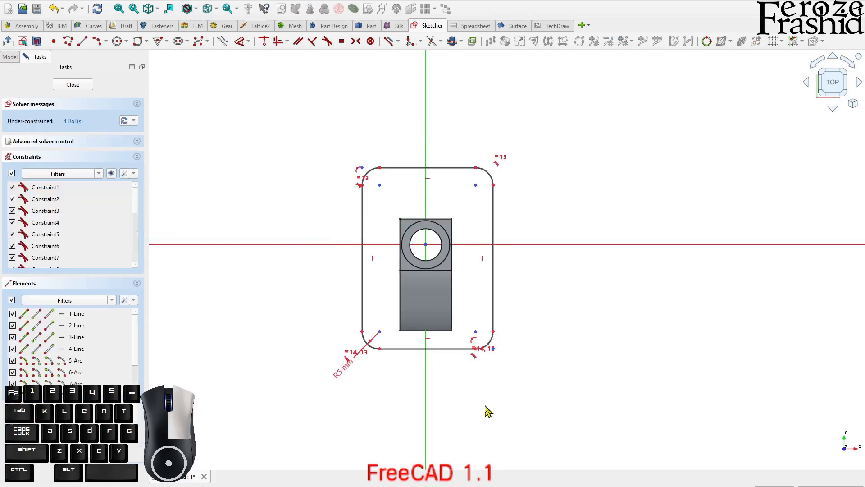
Constrain two opposite corner arc centres symmetric about the origin and make the rounded rectangle's adjacent sides equal in length
{"action": "left_click", "coordinate": [380, 186]}
{"action": "left_click", "coordinate": [475, 331]}
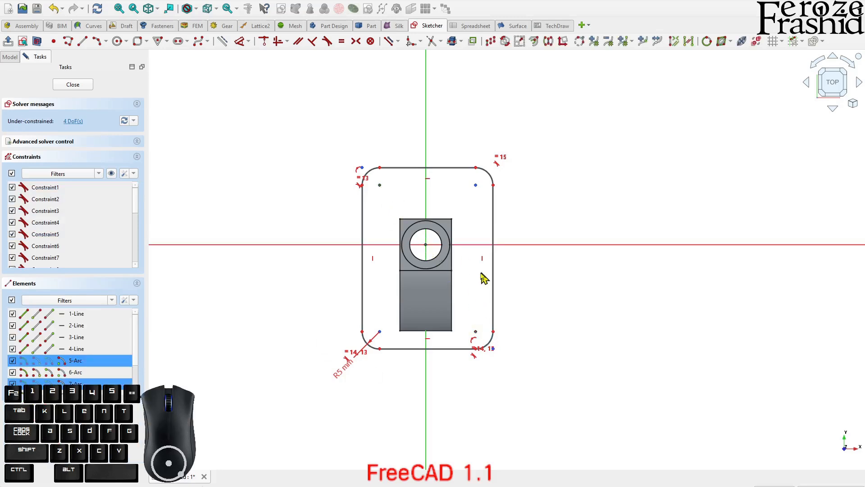
{"action": "key", "text": "s"}
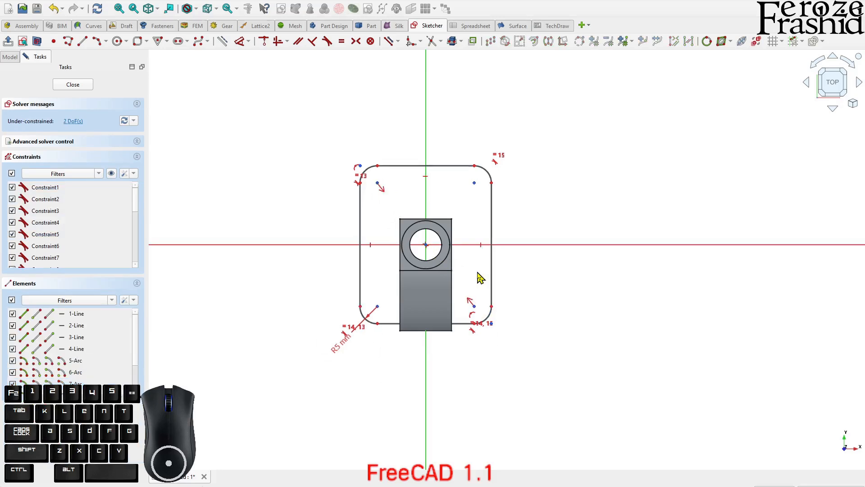
{"action": "left_click_drag", "start_coordinate": [459, 323], "coordinate": [461, 336]}
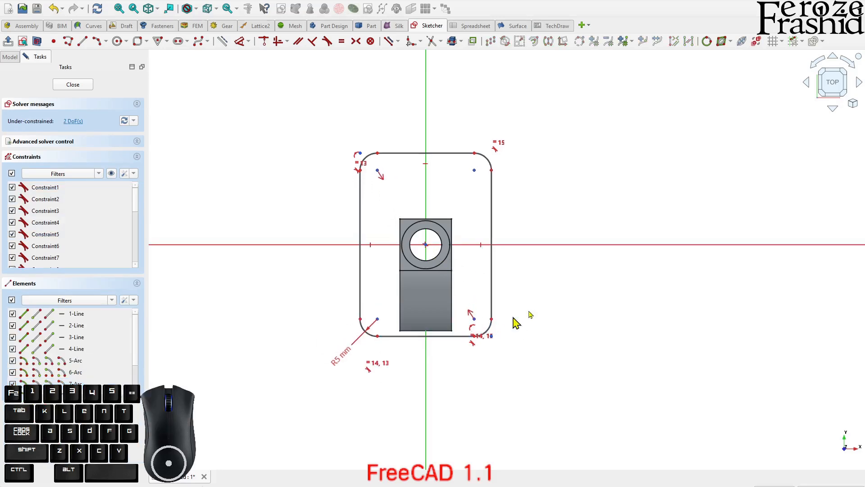
{"action": "left_click", "coordinate": [491, 219]}
{"action": "left_click", "coordinate": [453, 154]}
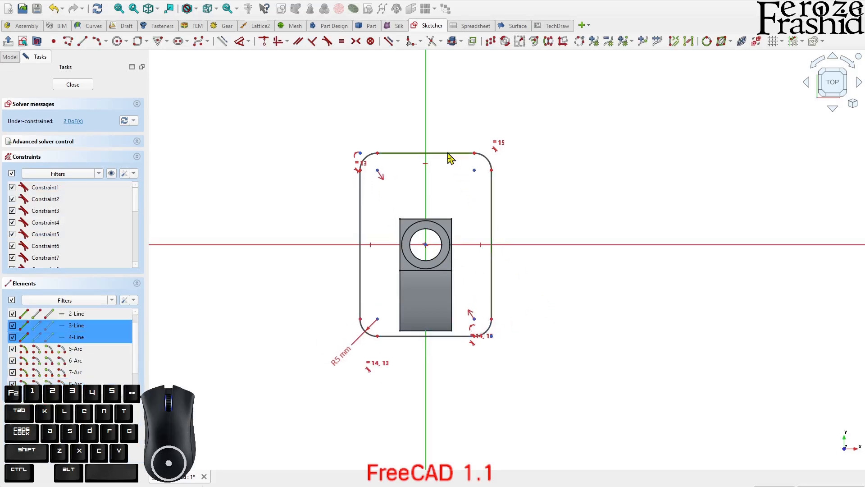
{"action": "key", "text": "e"}
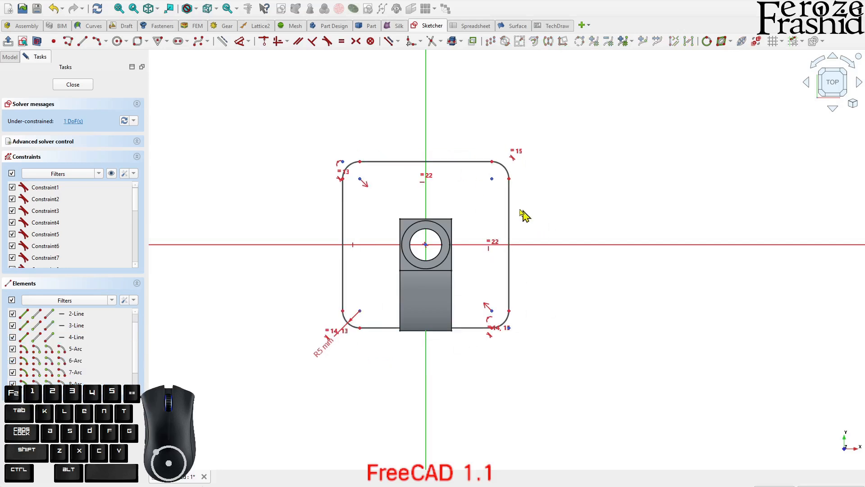
Delete the rounded rectangle's upper, left and right edges and three of its corner arcs, keeping the lower edge and lower-left arc
{"action": "left_click", "coordinate": [491, 162]}
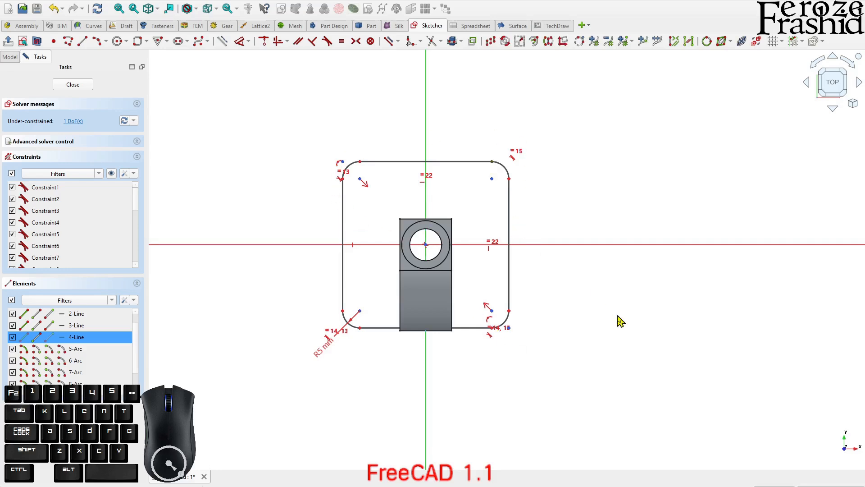
{"action": "left_click", "coordinate": [393, 315]}
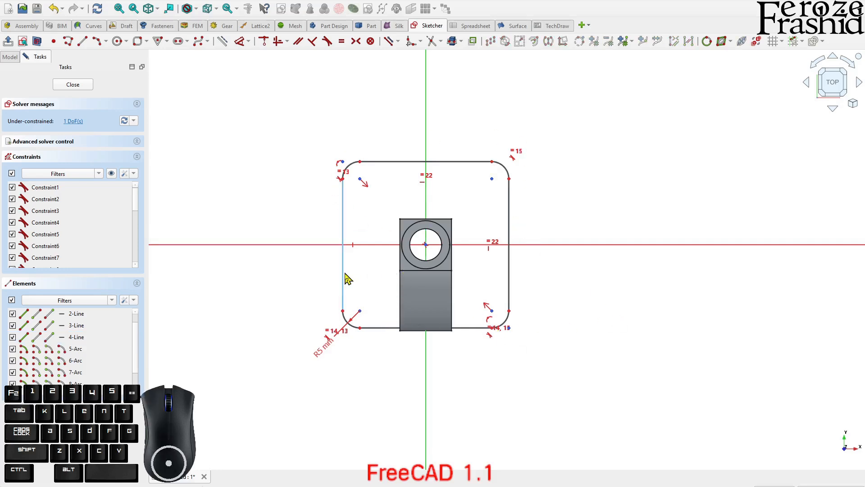
{"action": "left_click_drag", "start_coordinate": [535, 332], "coordinate": [505, 289]}
{"action": "key", "text": "Delete"}
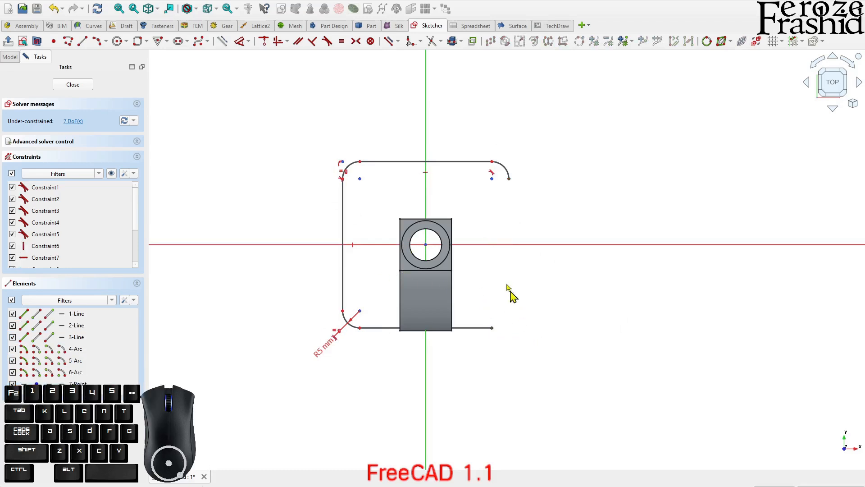
{"action": "left_click_drag", "start_coordinate": [524, 185], "coordinate": [268, 133]}
{"action": "key", "text": "Delete"}
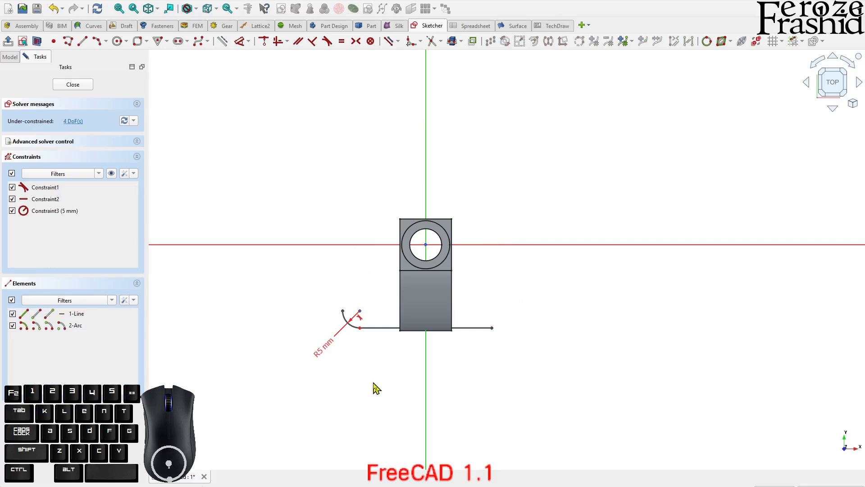
Shorten the lower line to the extrusion's lower-left corner and add straight lines enclosing the area between the arc and the extrusion's left side
{"action": "left_click_drag", "start_coordinate": [486, 329], "coordinate": [400, 330]}
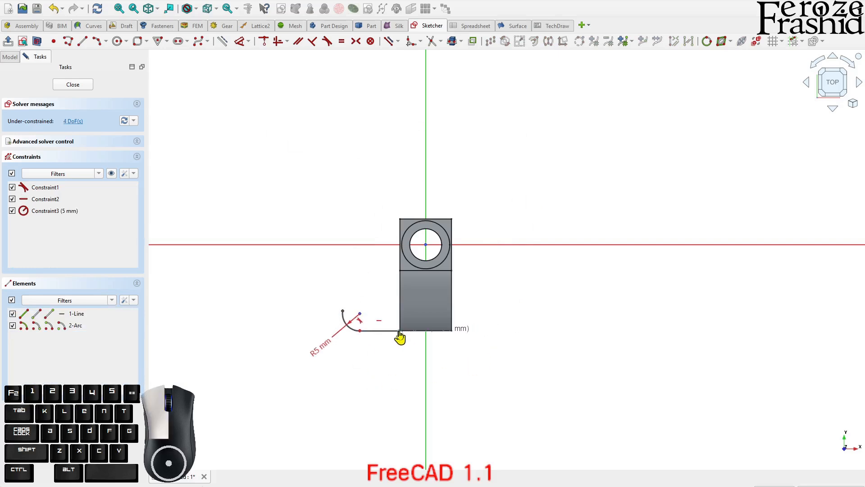
{"action": "scroll", "coordinate": [363, 246], "scroll_direction": "up", "scroll_amount": 3}
{"action": "left_click", "coordinate": [81, 41]}
{"action": "left_click", "coordinate": [333, 320]}
{"action": "left_click", "coordinate": [331, 260]}
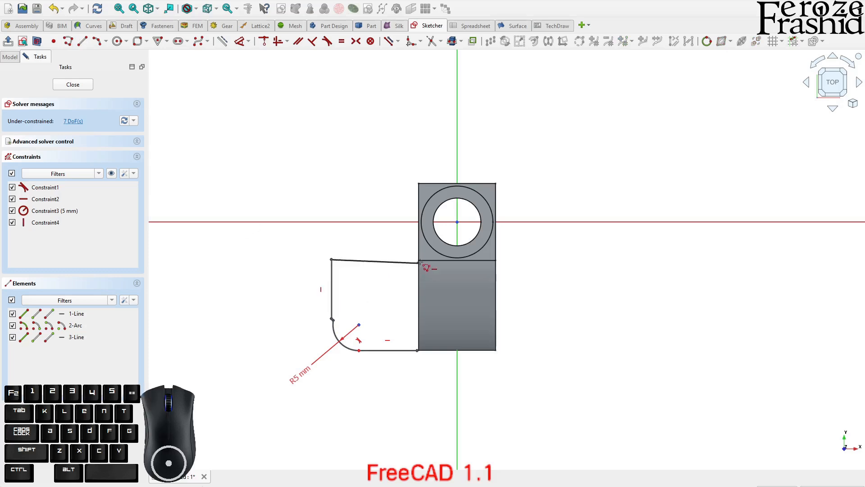
{"action": "left_click", "coordinate": [418, 259]}
{"action": "left_click", "coordinate": [418, 351]}
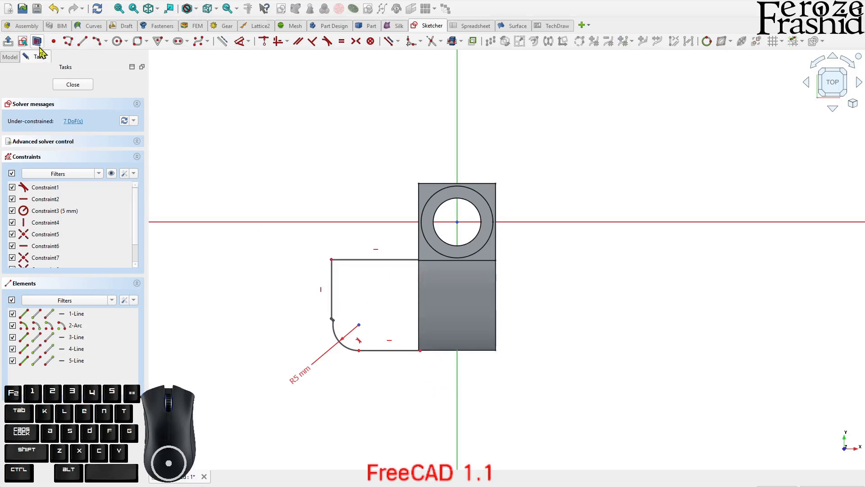
Join the profile's left vertical line to the open end of the 5 mm corner arc with a tangent connection
{"action": "scroll", "coordinate": [432, 379], "scroll_direction": "up", "scroll_amount": 2}
{"action": "left_click_drag", "start_coordinate": [284, 314], "coordinate": [322, 346]}
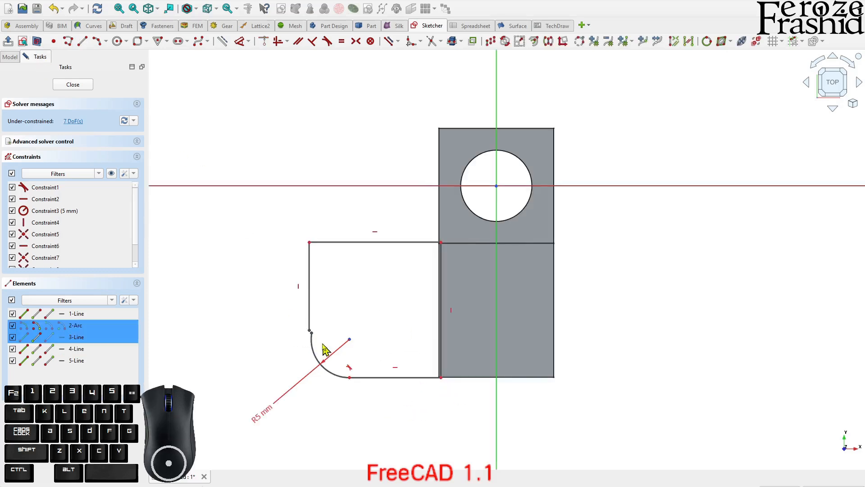
{"action": "key", "text": "c"}
{"action": "left_click", "coordinate": [318, 343]}
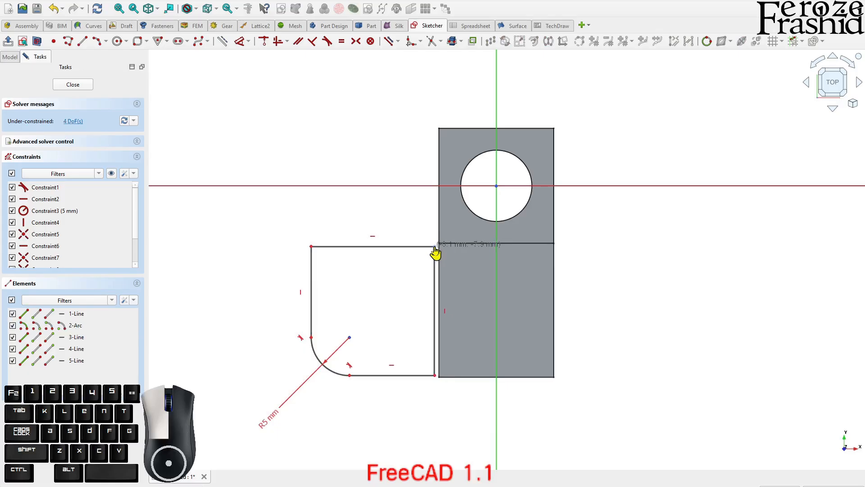
Pull the profile's upper-right corner off the block and draw a construction rectangle from the origin to that corner
{"action": "left_click_drag", "start_coordinate": [436, 247], "coordinate": [419, 233]}
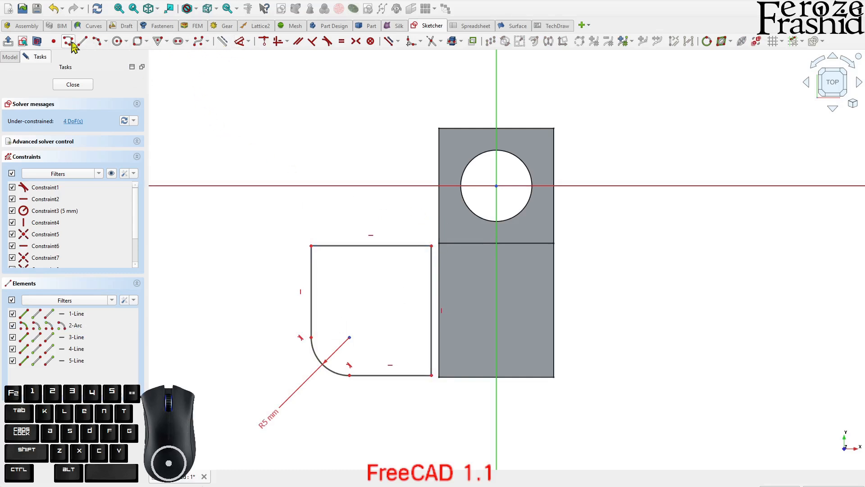
{"action": "left_click", "coordinate": [146, 42]}
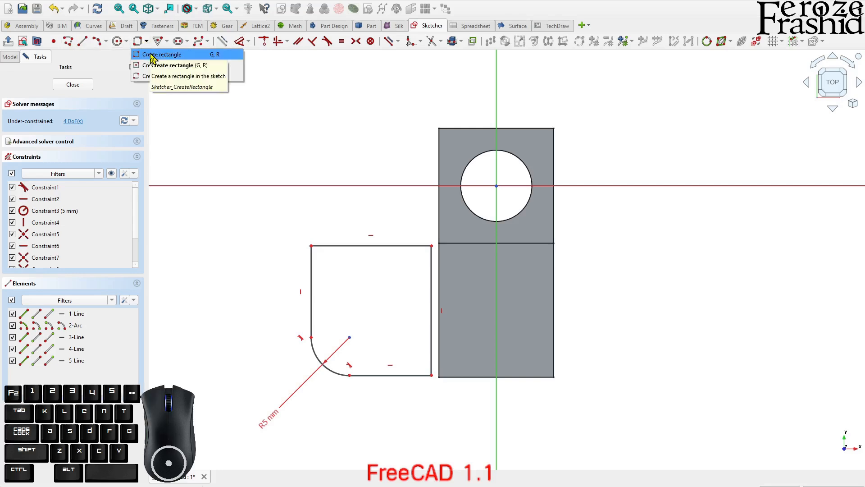
{"action": "left_click", "coordinate": [151, 54]}
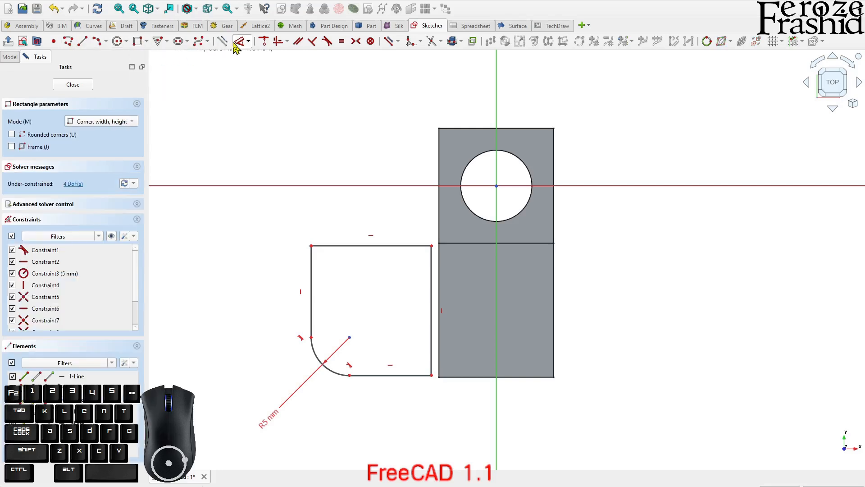
{"action": "left_click", "coordinate": [497, 187]}
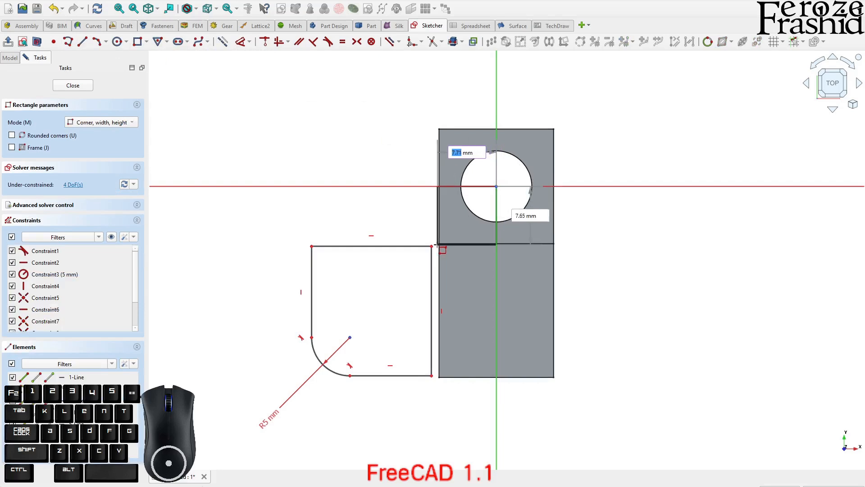
{"action": "left_click", "coordinate": [432, 247]}
{"action": "scroll", "coordinate": [449, 252], "scroll_direction": "up", "scroll_amount": 3}
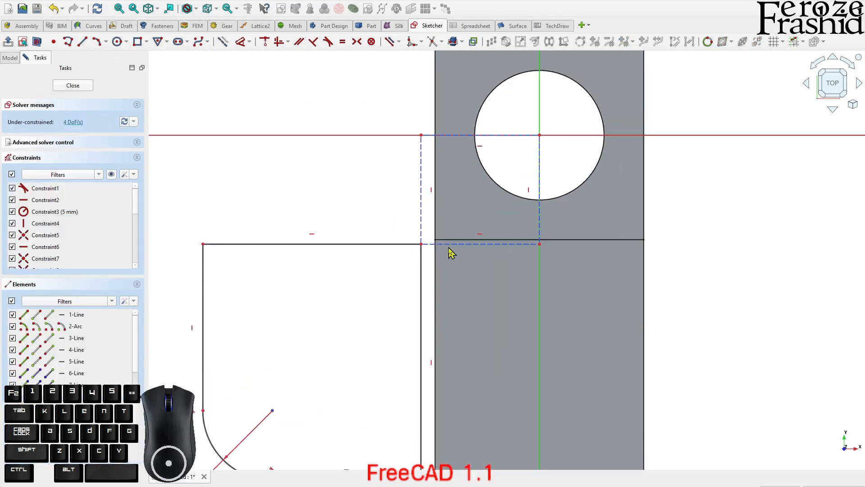
Make the construction rectangle's adjacent sides equal and set its vertical side to 7.5 mm
{"action": "left_click", "coordinate": [450, 244]}
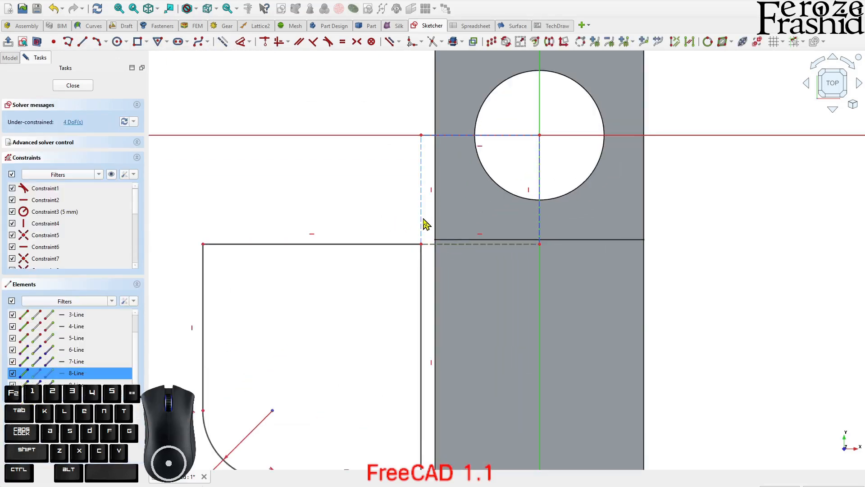
{"action": "left_click", "coordinate": [423, 221]}
{"action": "key", "text": "e"}
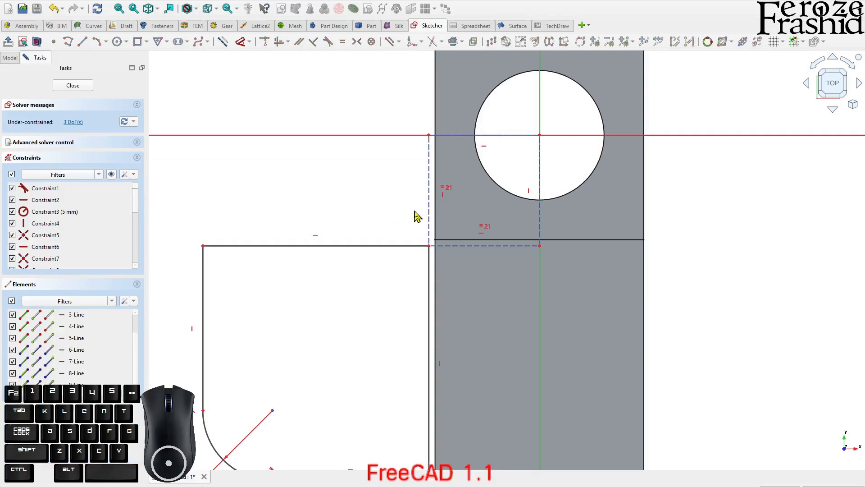
{"action": "left_click", "coordinate": [429, 211]}
{"action": "left_click", "coordinate": [400, 204]}
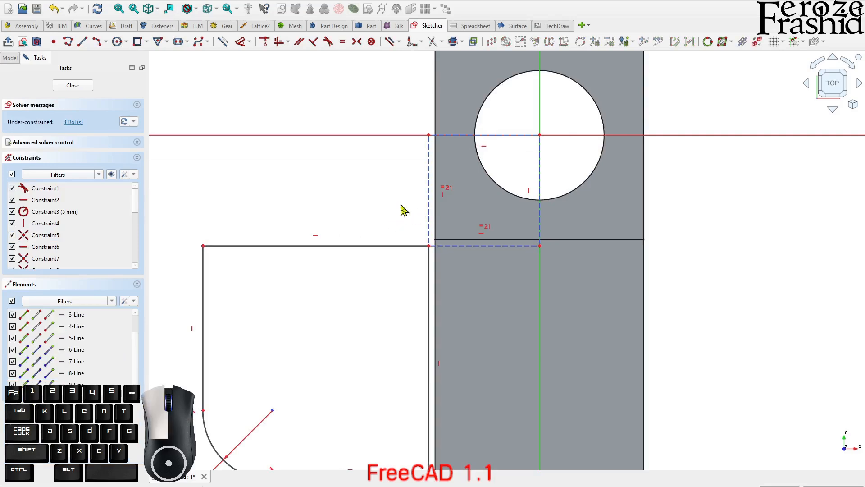
{"action": "left_click", "coordinate": [431, 203]}
{"action": "key", "text": "d"}
{"action": "left_click", "coordinate": [400, 205]}
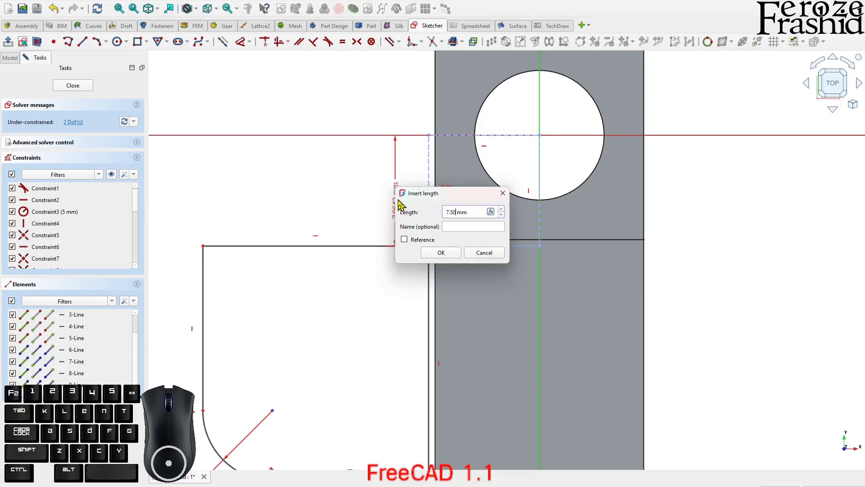
{"action": "key", "text": "Return"}
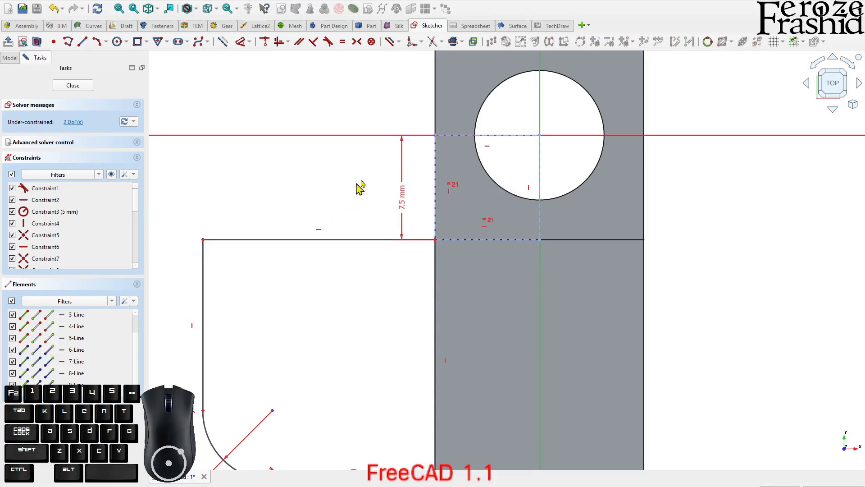
Move the profile's rounded corner inward and constrain the profile's upper and right edges to equal length
{"action": "scroll", "coordinate": [361, 187], "scroll_direction": "down", "scroll_amount": 2}
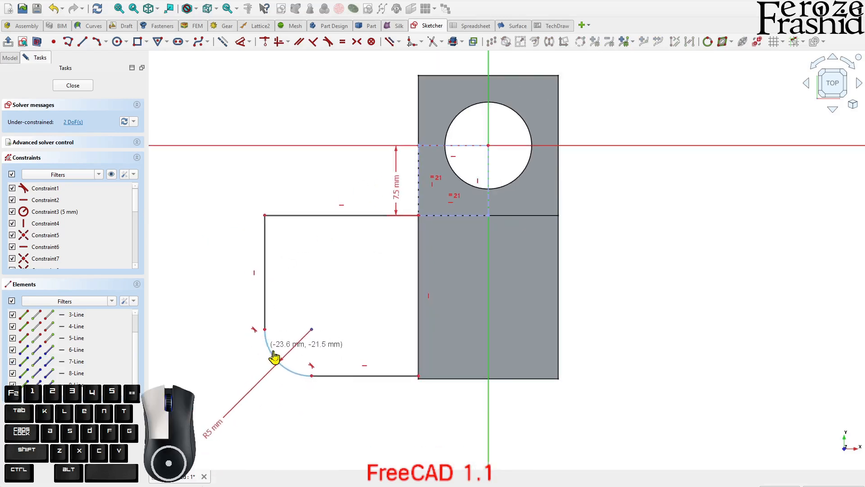
{"action": "left_click_drag", "start_coordinate": [274, 357], "coordinate": [290, 291]}
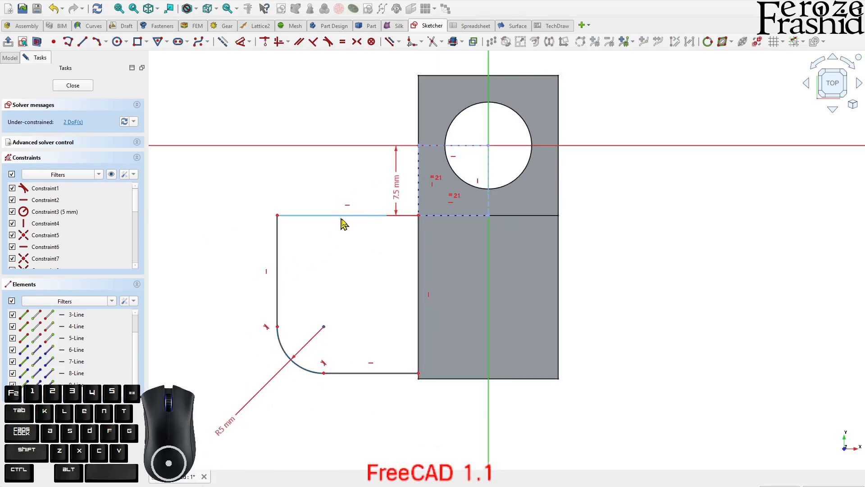
{"action": "left_click", "coordinate": [419, 276]}
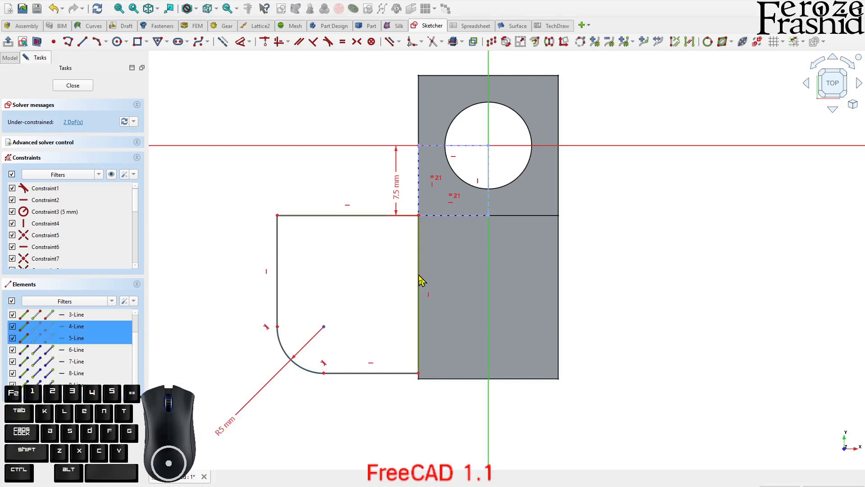
{"action": "key", "text": "e"}
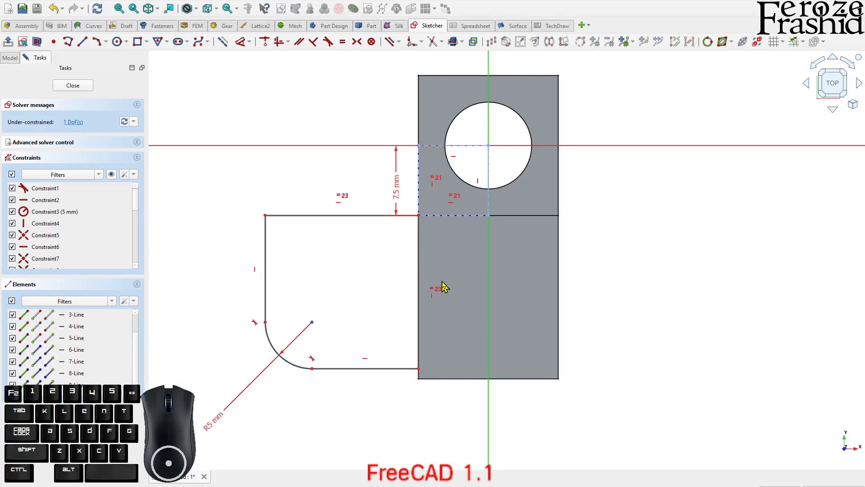
{"action": "left_click", "coordinate": [368, 220]}
{"action": "key", "text": "k"}
{"action": "key", "text": "d"}
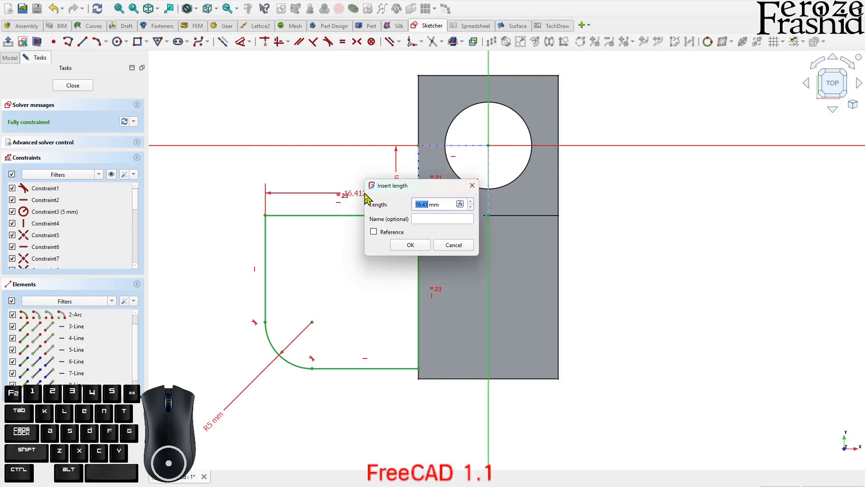
{"action": "key", "text": "Escape"}
{"action": "right_click", "coordinate": [366, 256]}
Set the horizontal distance from the profile's upper-left corner to the origin to 25 mm and finish the sketch
{"action": "left_click", "coordinate": [265, 217]}
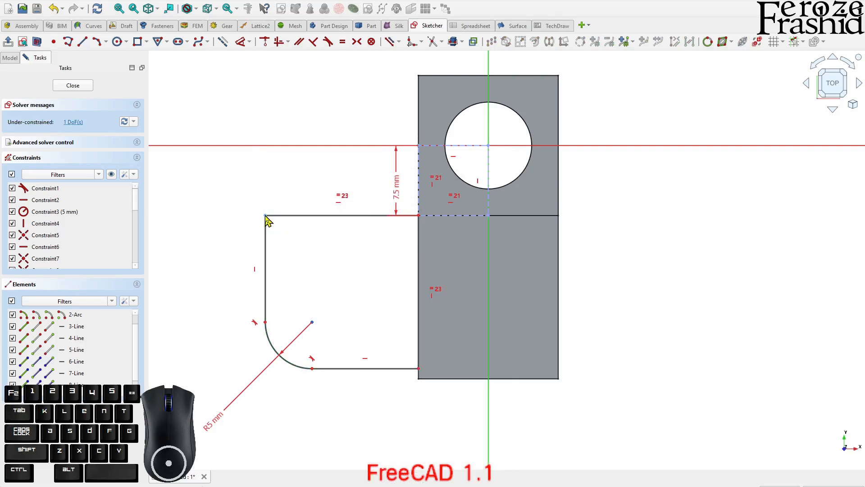
{"action": "left_click", "coordinate": [264, 217]}
{"action": "key", "text": "d"}
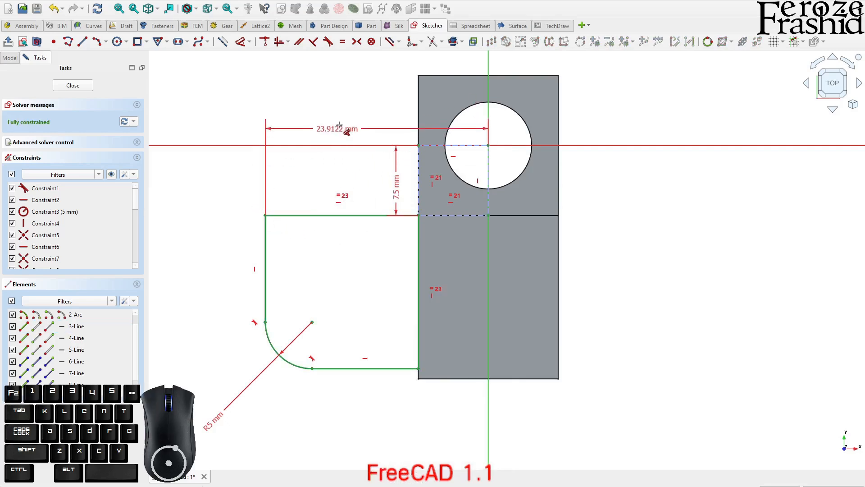
{"action": "left_click", "coordinate": [347, 119]}
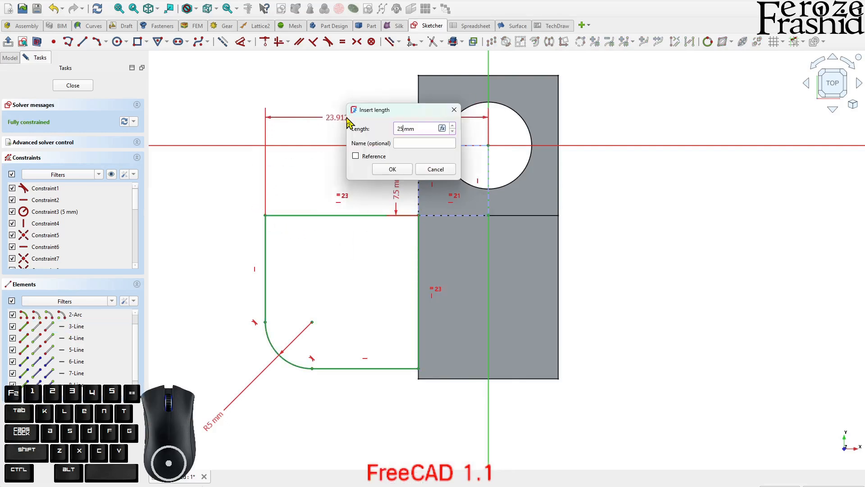
{"action": "type", "text": "25"}
{"action": "key", "text": "Return"}
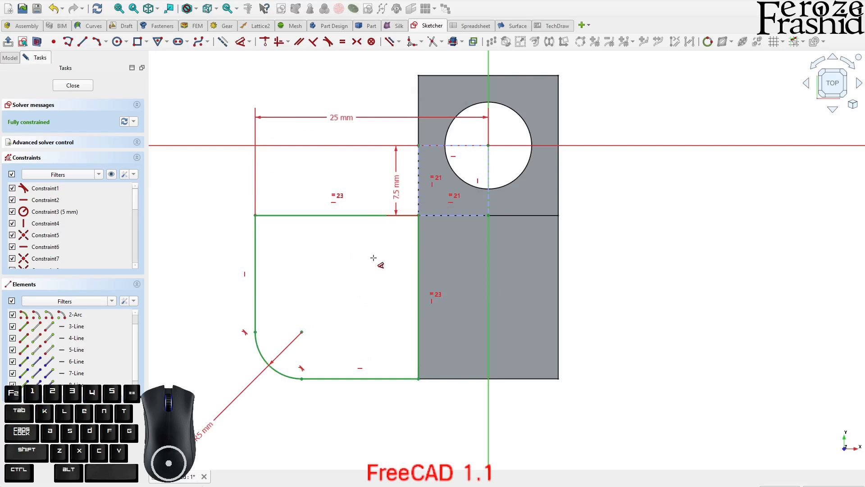
{"action": "left_click", "coordinate": [73, 85]}
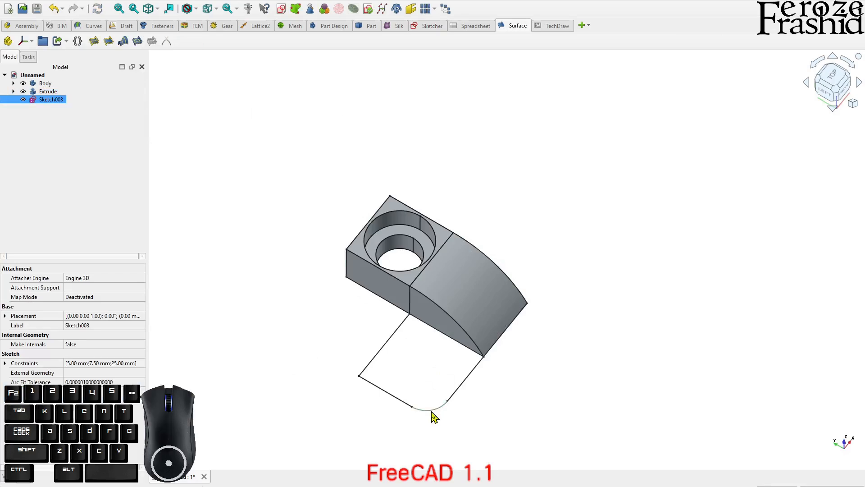
{"action": "left_click", "coordinate": [492, 405]}
{"action": "mouse_move", "coordinate": [456, 378]}
{"action": "middle_mouse_down"}
{"action": "mouse_move", "coordinate": [416, 394]}
{"action": "mouse_move", "coordinate": [425, 381]}
{"action": "middle_mouse_up"}
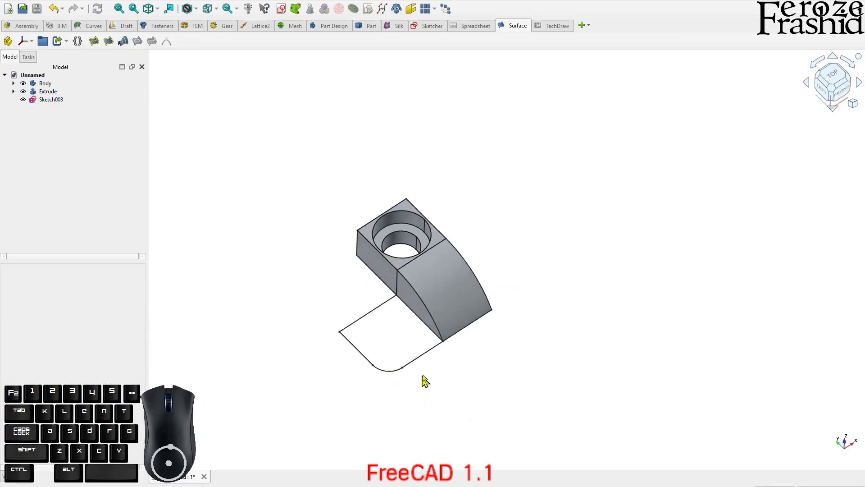
{"action": "left_click", "coordinate": [414, 308]}
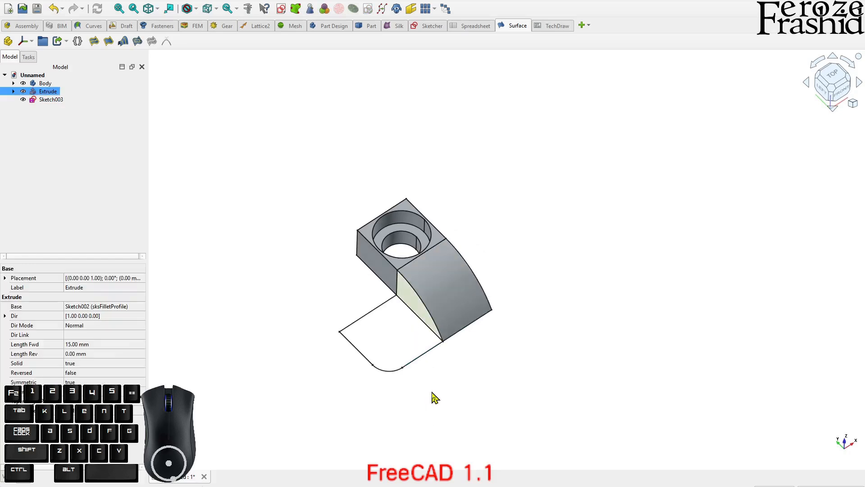
{"action": "scroll", "coordinate": [558, 336], "scroll_direction": "down", "scroll_amount": 2}
{"action": "scroll", "coordinate": [446, 344], "scroll_direction": "up", "scroll_amount": 2}
{"action": "left_click", "coordinate": [447, 343]}
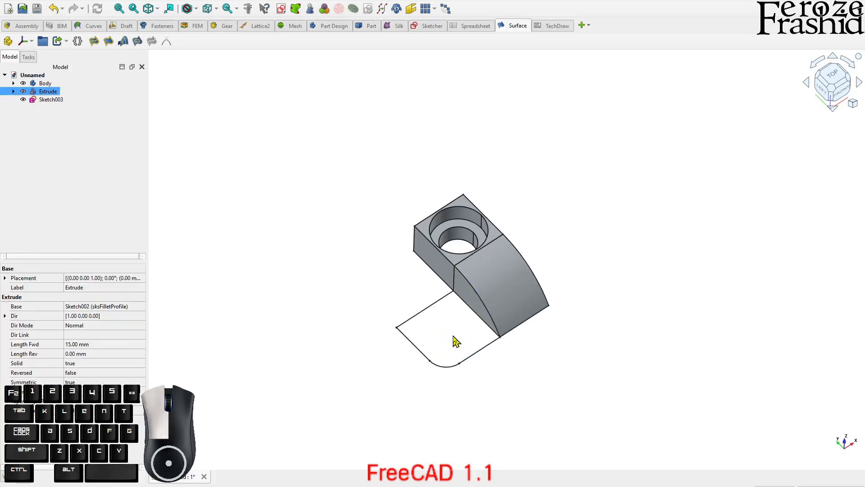
{"action": "left_click", "coordinate": [469, 310]}
{"action": "left_click", "coordinate": [502, 344]}
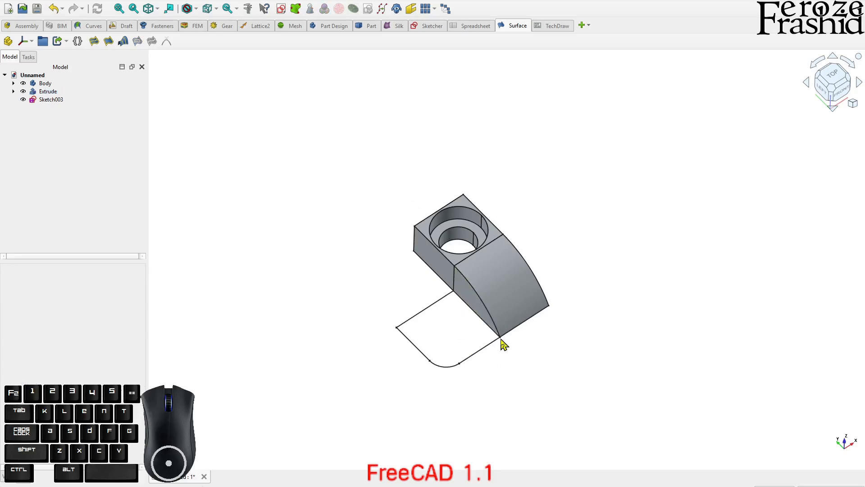
{"action": "left_click", "coordinate": [502, 299]}
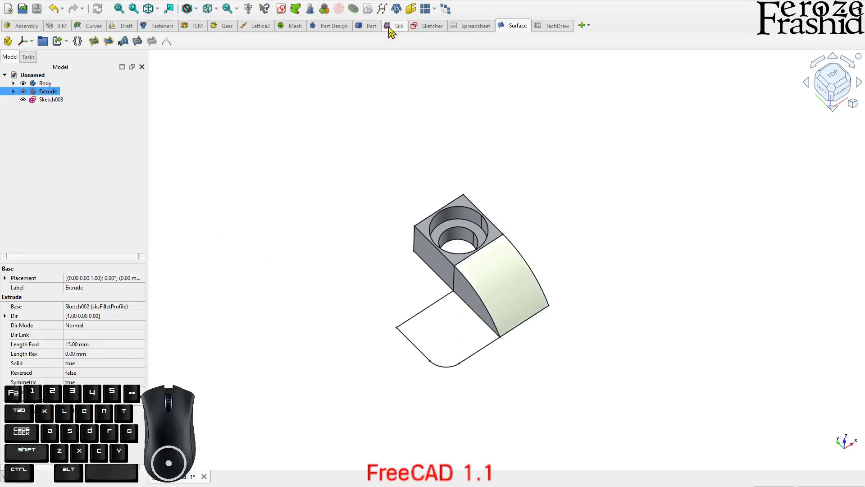
Rename the curved side extrusion as FilletSide
{"action": "left_click", "coordinate": [374, 28]}
{"action": "left_click", "coordinate": [100, 158]}
{"action": "left_click", "coordinate": [45, 93]}
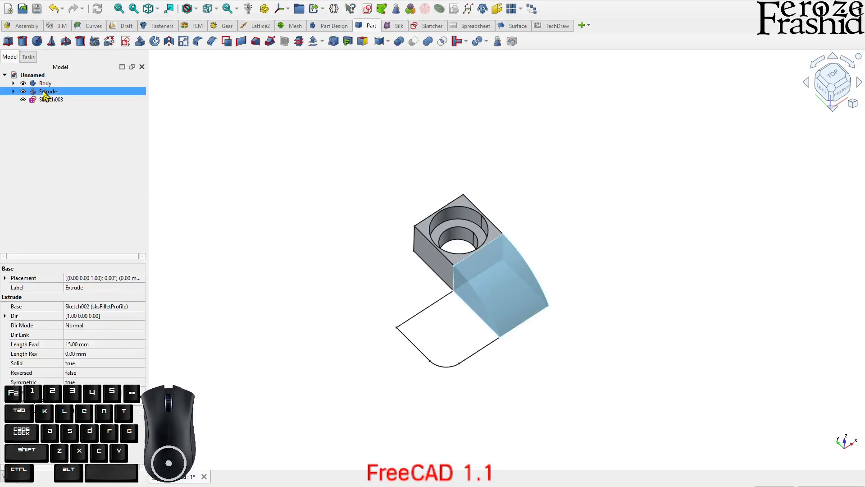
{"action": "key", "text": "F2"}
{"action": "type", "text": "FilletSi"}
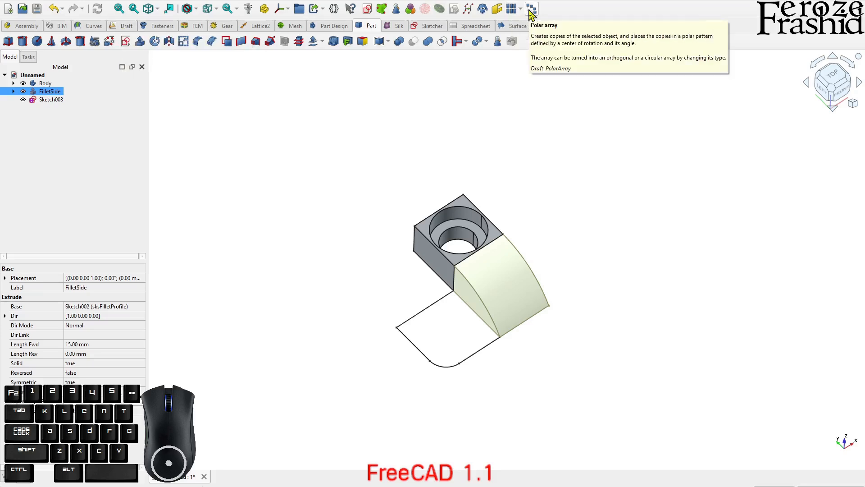
Create a polar array of FilletSide with 4 elements over 360°, centred on the origin
{"action": "left_click", "coordinate": [121, 25]}
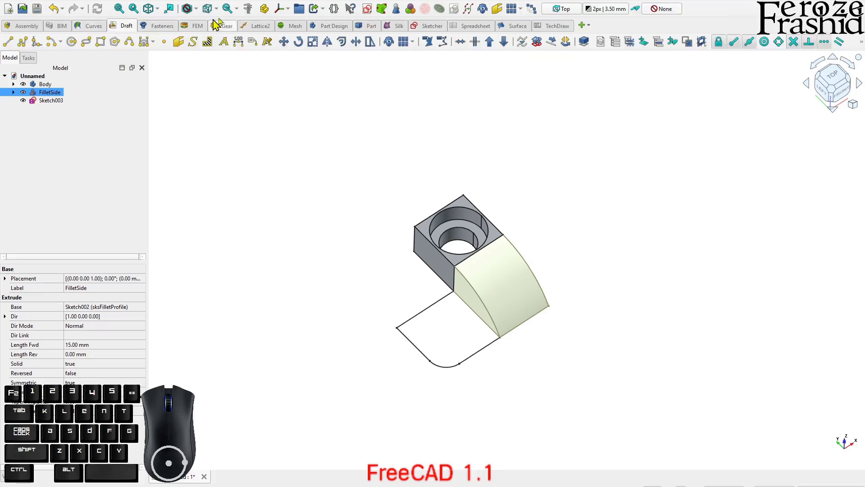
{"action": "left_click", "coordinate": [412, 42]}
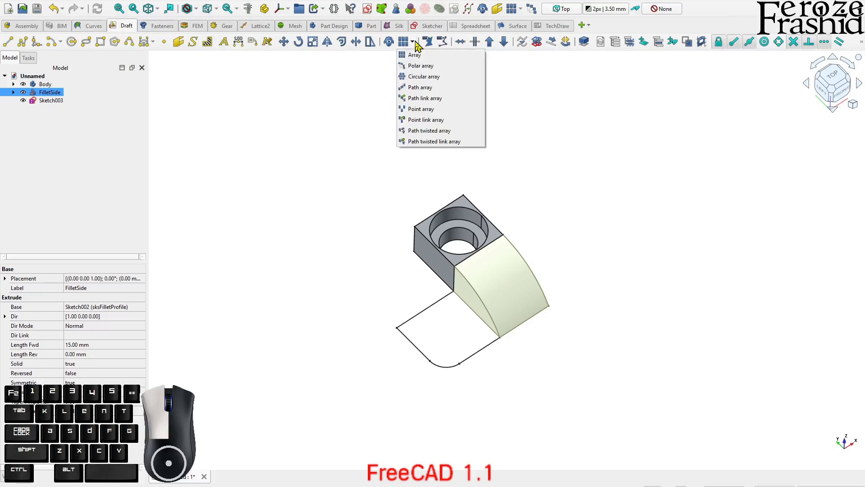
{"action": "left_click", "coordinate": [421, 67]}
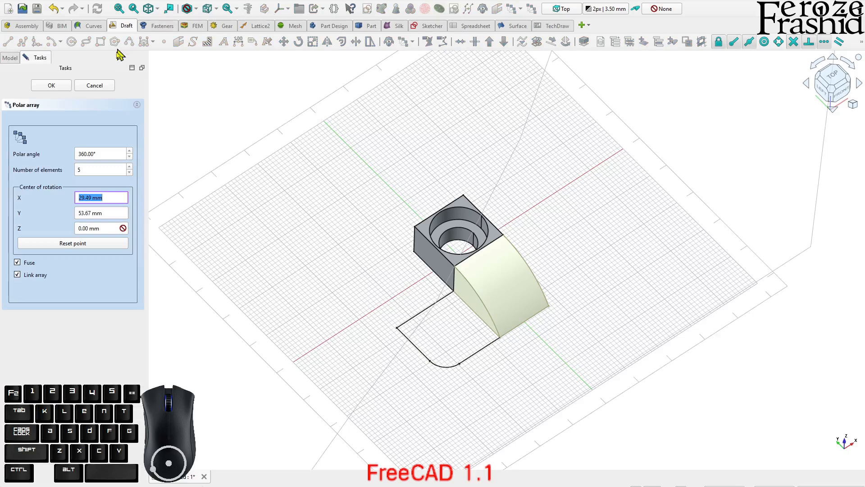
{"action": "double_click", "coordinate": [79, 170]}
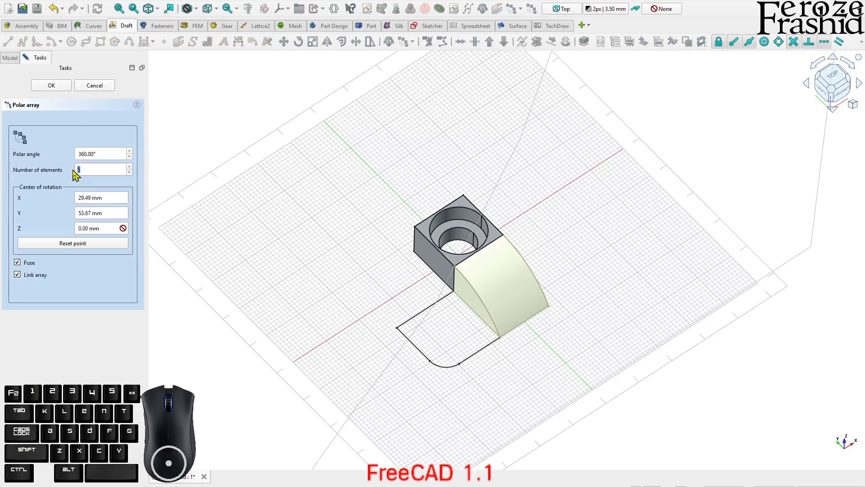
{"action": "left_click", "coordinate": [68, 244]}
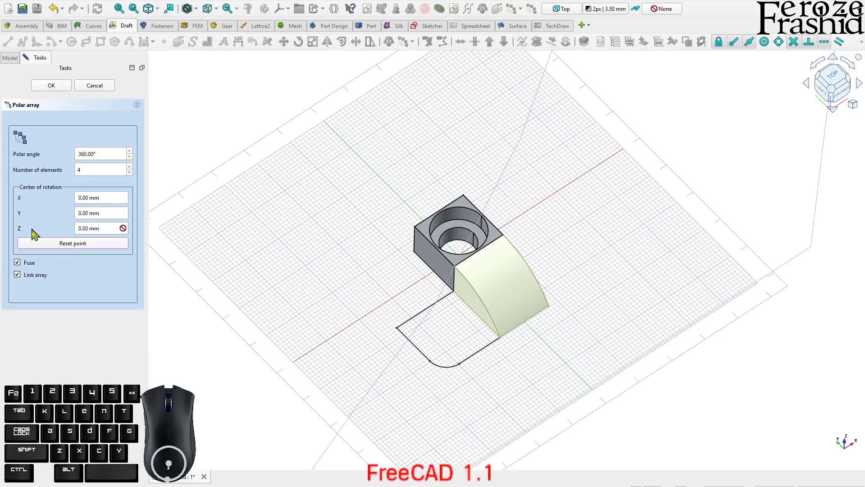
{"action": "left_click", "coordinate": [51, 85]}
Examine the arrayed curved sides around the block and the open corner above the sketched profile
{"action": "middle_click_drag", "start_coordinate": [278, 274], "coordinate": [458, 238]}
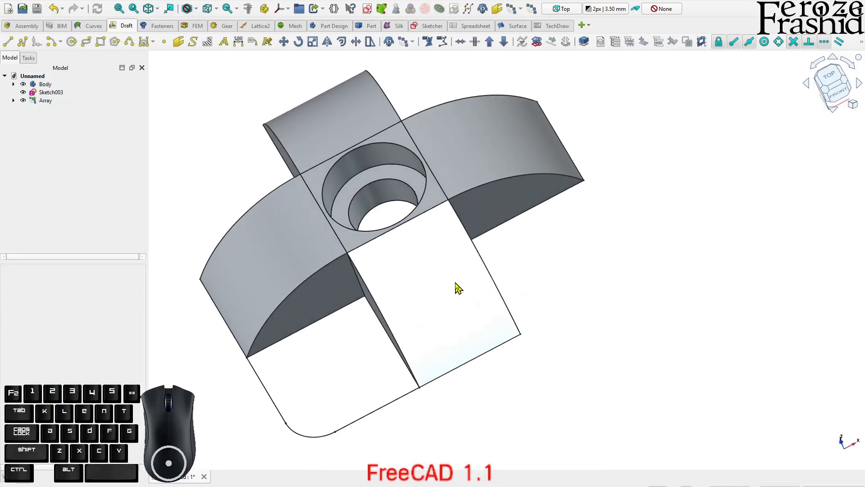
{"action": "left_click", "coordinate": [296, 288]}
{"action": "left_click", "coordinate": [484, 289]}
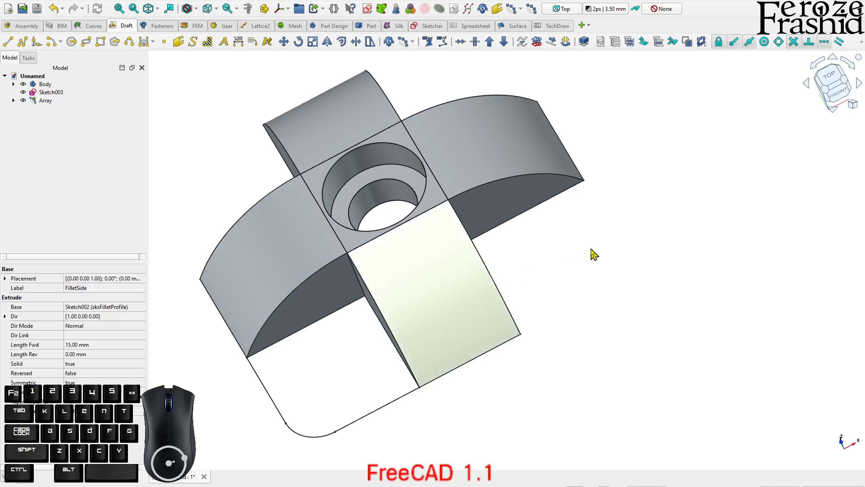
{"action": "left_click", "coordinate": [591, 249]}
{"action": "scroll", "coordinate": [587, 208], "scroll_direction": "down", "scroll_amount": 2}
{"action": "middle_click_drag", "start_coordinate": [436, 216], "coordinate": [432, 180]}
{"action": "left_click", "coordinate": [53, 103]}
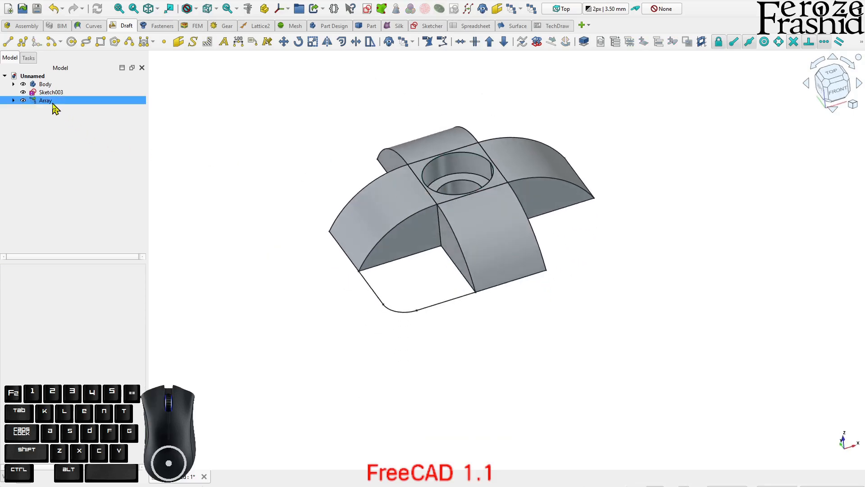
{"action": "left_click", "coordinate": [241, 247]}
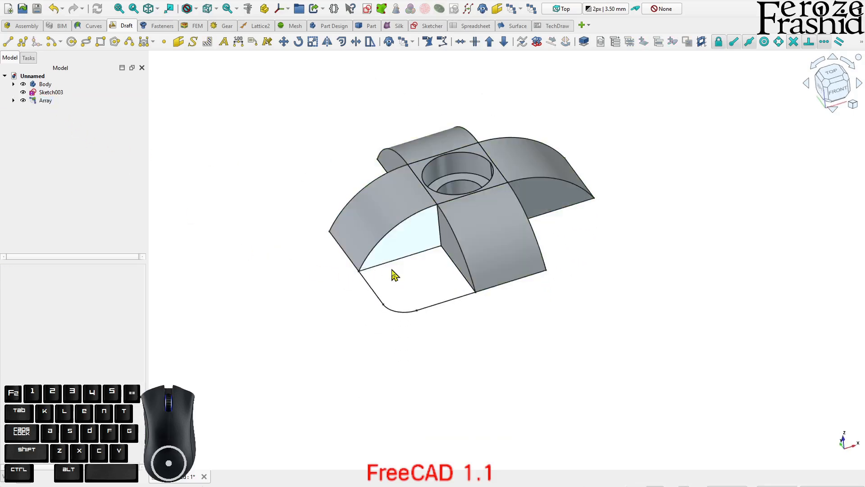
{"action": "left_click", "coordinate": [518, 27]}
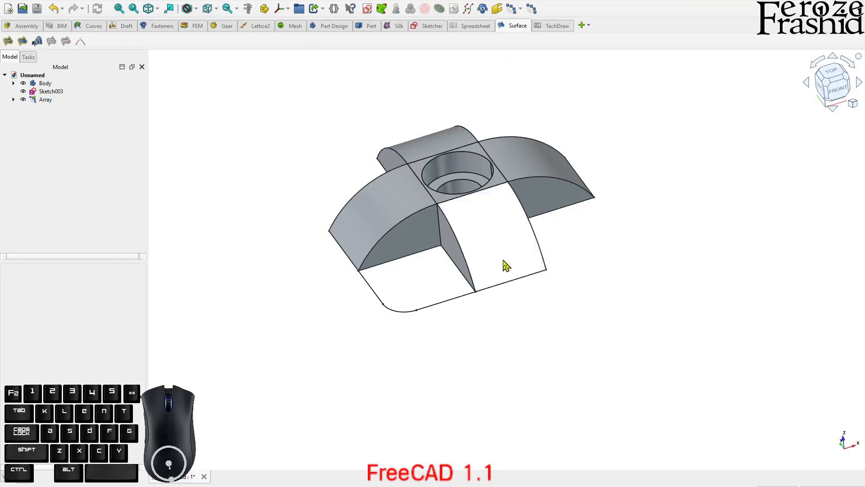
{"action": "scroll", "coordinate": [450, 324], "scroll_direction": "up", "scroll_amount": 3}
{"action": "middle_click_drag", "start_coordinate": [397, 358], "coordinate": [382, 364]}
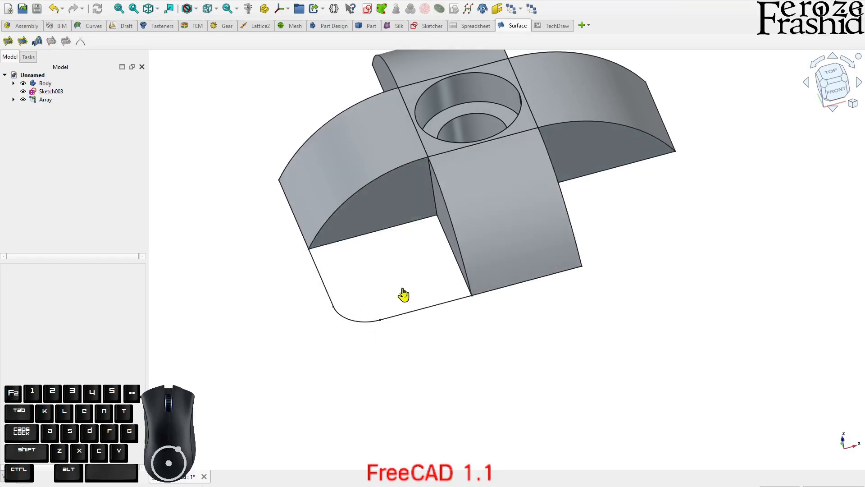
{"action": "left_click", "coordinate": [8, 42]}
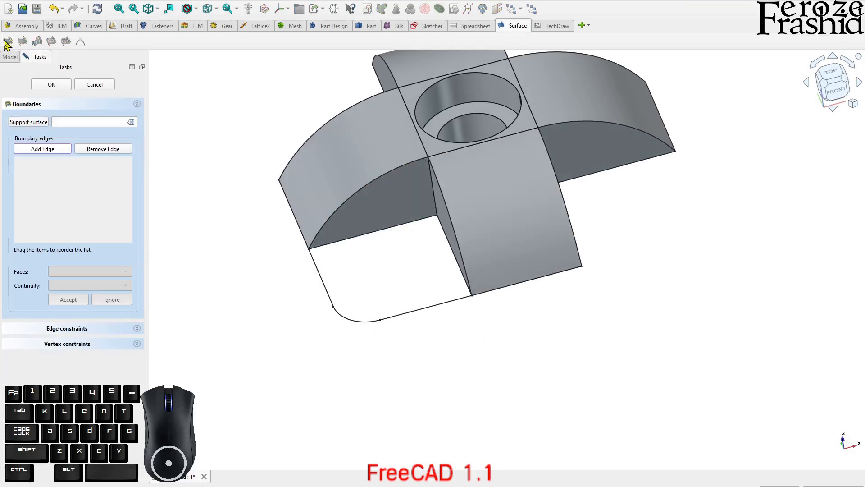
{"action": "left_click", "coordinate": [319, 240]}
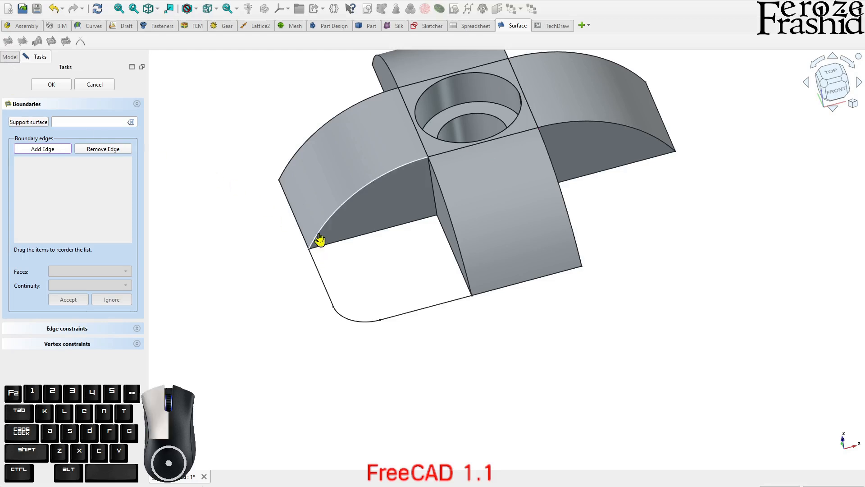
{"action": "left_click", "coordinate": [449, 219]}
{"action": "middle_click_drag", "start_coordinate": [497, 333], "coordinate": [478, 328]}
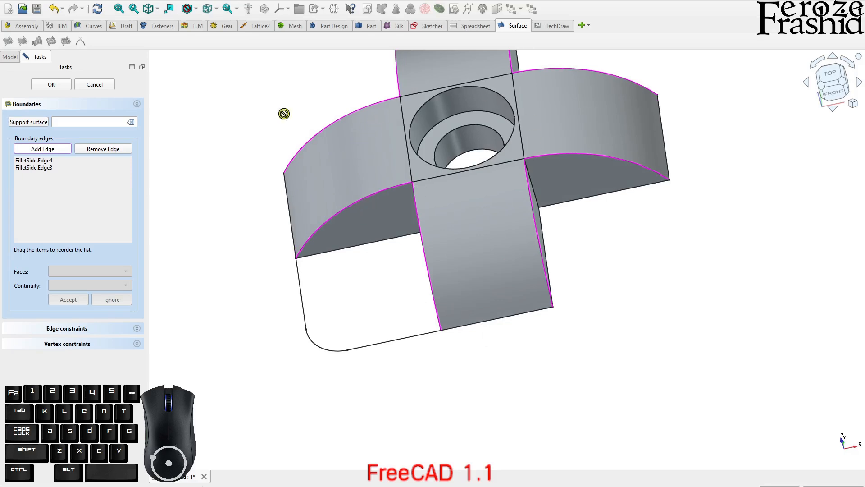
{"action": "left_click", "coordinate": [107, 88]}
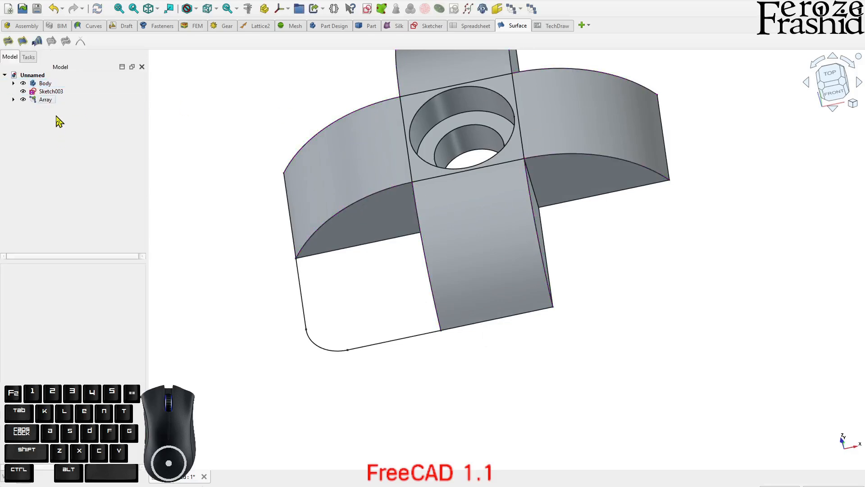
Fuse the polar array of curved sides into one solid with a Part Union
{"action": "left_click", "coordinate": [47, 100]}
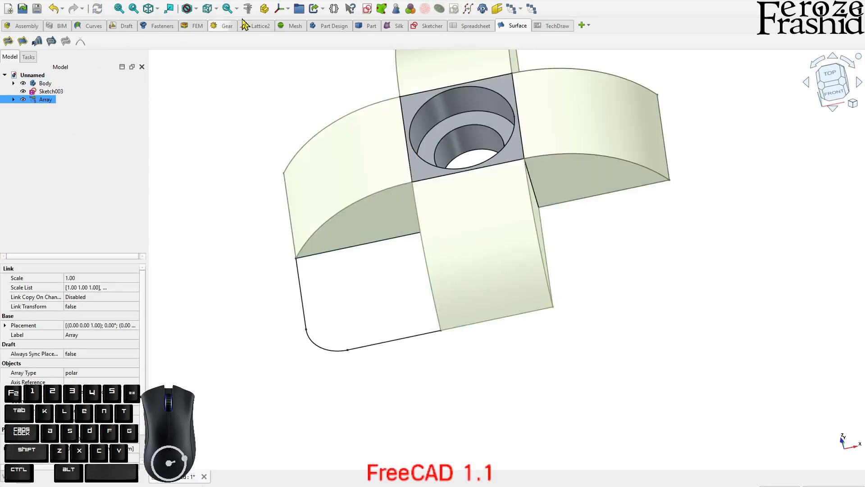
{"action": "left_click", "coordinate": [372, 27]}
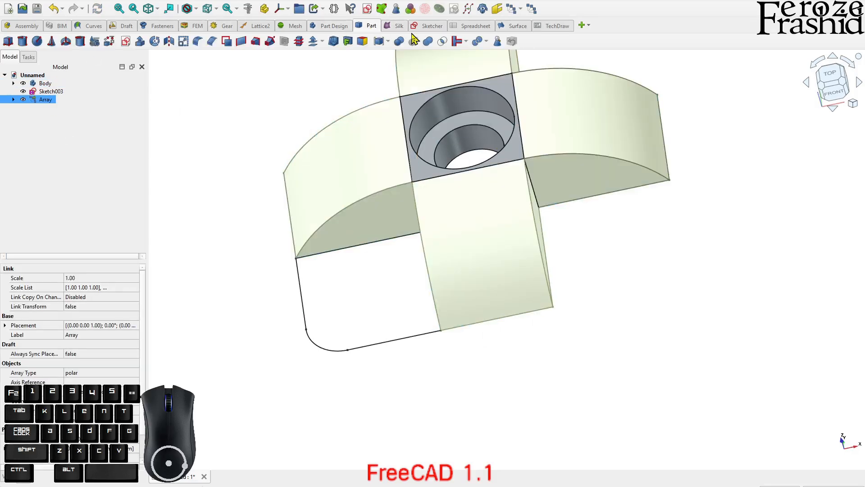
{"action": "left_click", "coordinate": [427, 43]}
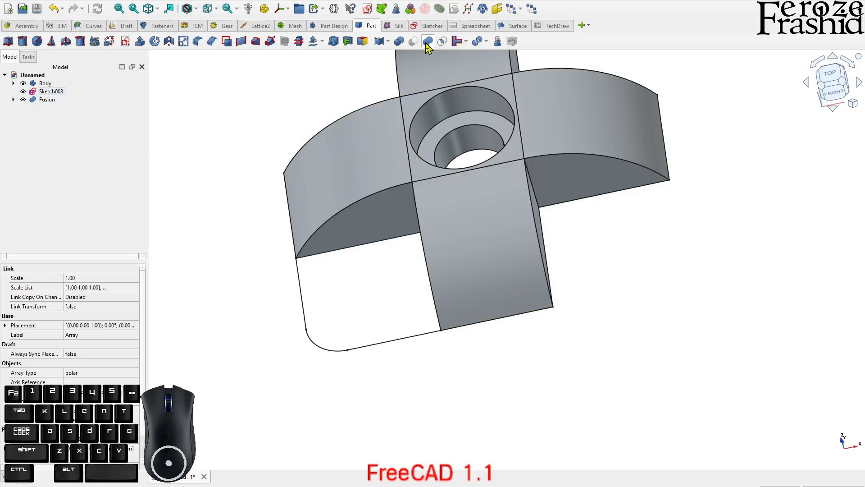
Try a Filling surface over the open corner, bounded by the fusion's two curved edges and the sketch's three profile edges
{"action": "middle_click_drag", "start_coordinate": [447, 325], "coordinate": [486, 323]}
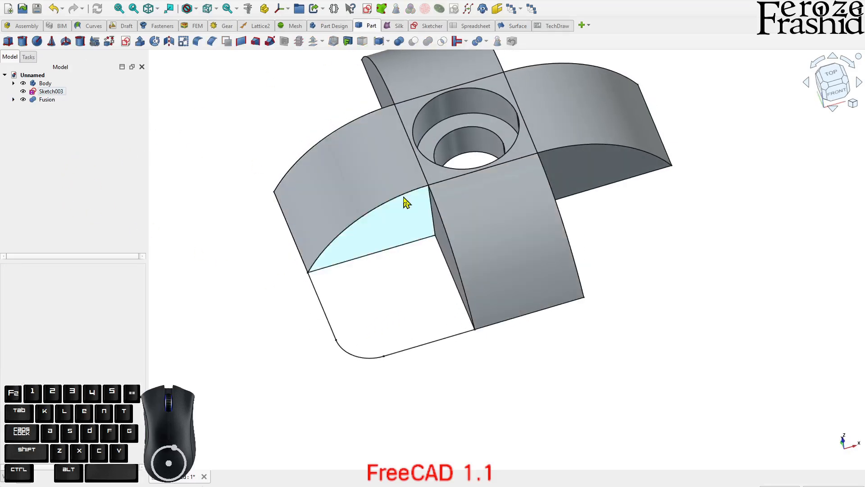
{"action": "left_click", "coordinate": [504, 24]}
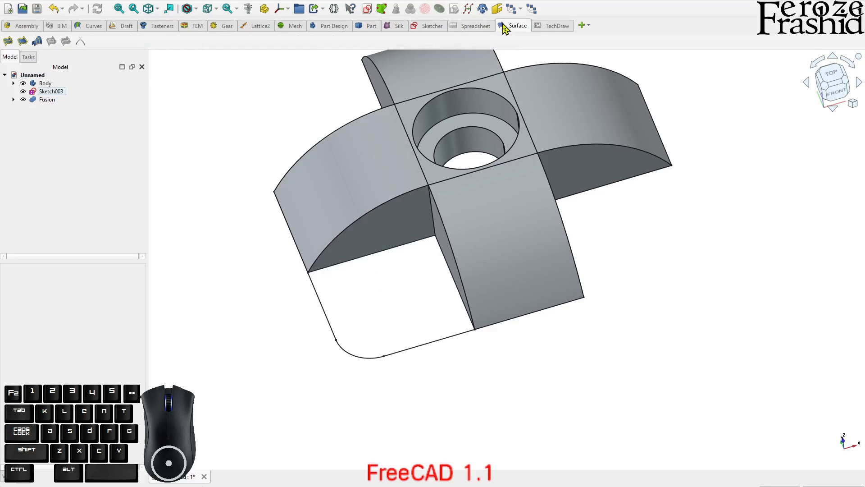
{"action": "left_click", "coordinate": [8, 41]}
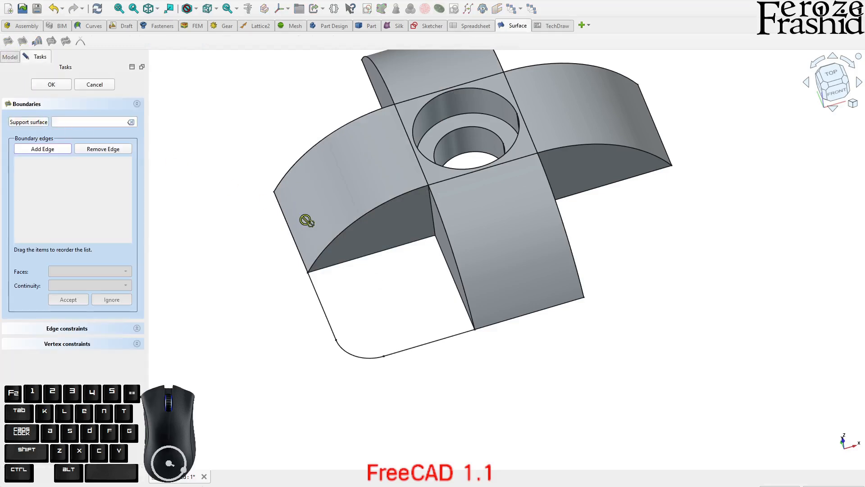
{"action": "left_click", "coordinate": [338, 240]}
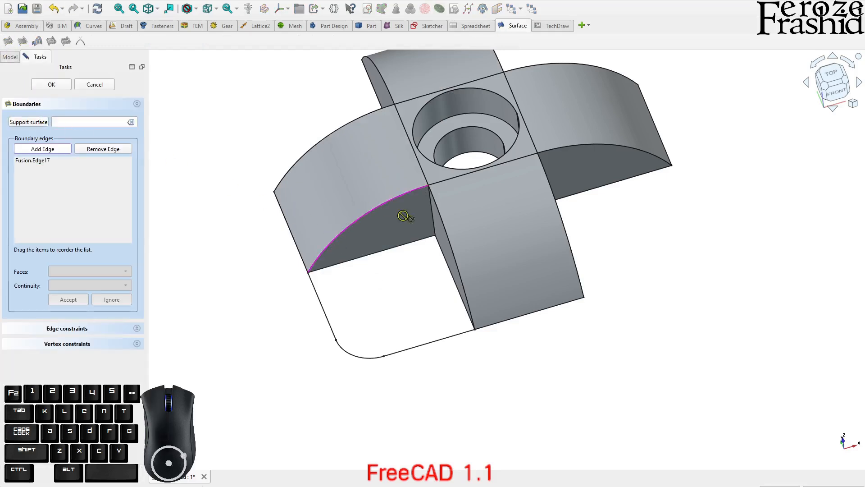
{"action": "left_click", "coordinate": [445, 239]}
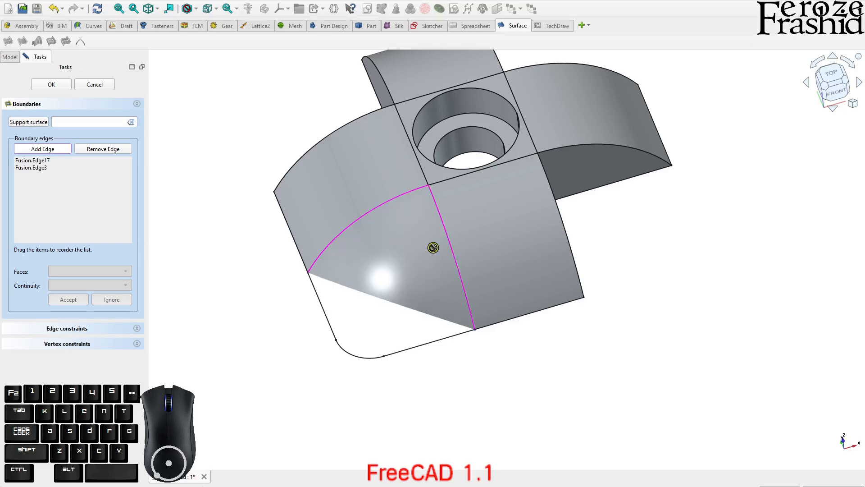
{"action": "left_click", "coordinate": [411, 350]}
{"action": "mouse_move", "coordinate": [376, 365]}
{"action": "middle_mouse_down"}
{"action": "mouse_move", "coordinate": [498, 193]}
{"action": "mouse_move", "coordinate": [496, 309]}
{"action": "mouse_move", "coordinate": [544, 132]}
{"action": "mouse_move", "coordinate": [489, 163]}
{"action": "mouse_move", "coordinate": [382, 317]}
{"action": "mouse_move", "coordinate": [353, 328]}
{"action": "mouse_move", "coordinate": [464, 239]}
{"action": "mouse_move", "coordinate": [448, 260]}
{"action": "mouse_move", "coordinate": [473, 195]}
{"action": "mouse_move", "coordinate": [525, 172]}
{"action": "mouse_move", "coordinate": [553, 196]}
{"action": "mouse_move", "coordinate": [486, 224]}
{"action": "middle_mouse_up"}
{"action": "left_click", "coordinate": [491, 168]}
{"action": "left_click", "coordinate": [429, 174]}
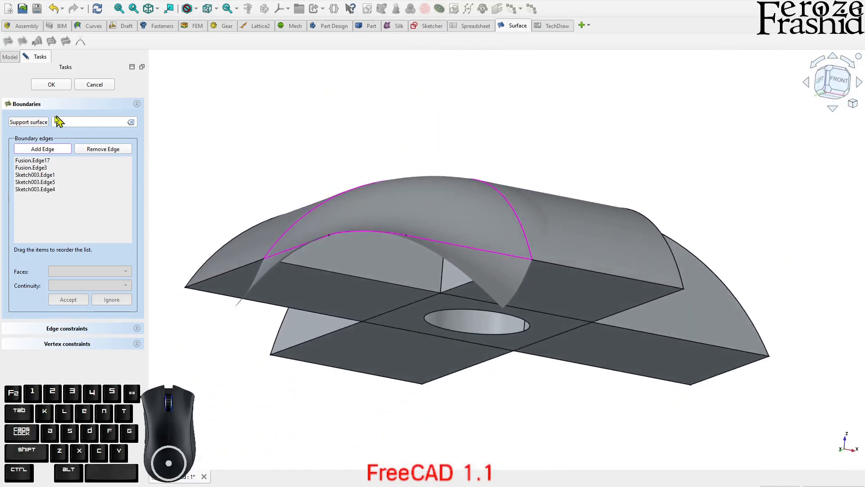
{"action": "middle_click_drag", "start_coordinate": [453, 289], "coordinate": [451, 312]}
{"action": "middle_click_drag", "start_coordinate": [435, 227], "coordinate": [190, 151]}
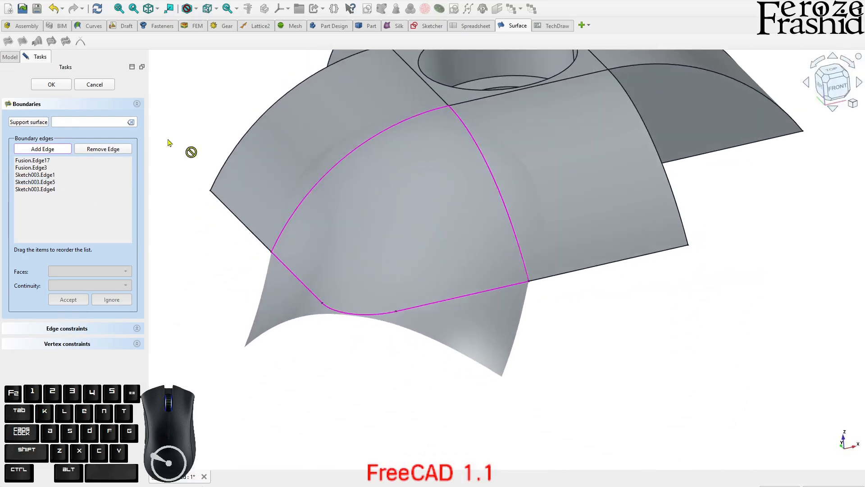
{"action": "left_click", "coordinate": [105, 85]}
Join the corner sketch's two straight edges and arc into a single curve and hide the source sketch
{"action": "middle_click_drag", "start_coordinate": [402, 310], "coordinate": [425, 344]}
{"action": "scroll", "coordinate": [382, 364], "scroll_direction": "down", "scroll_amount": 2}
{"action": "scroll", "coordinate": [370, 260], "scroll_direction": "up", "scroll_amount": 2}
{"action": "left_click", "coordinate": [301, 315]}
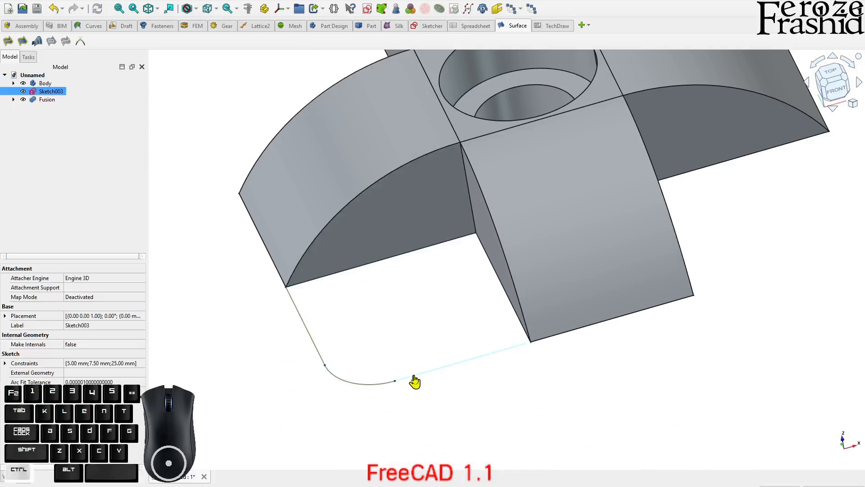
{"action": "left_click", "coordinate": [89, 26]}
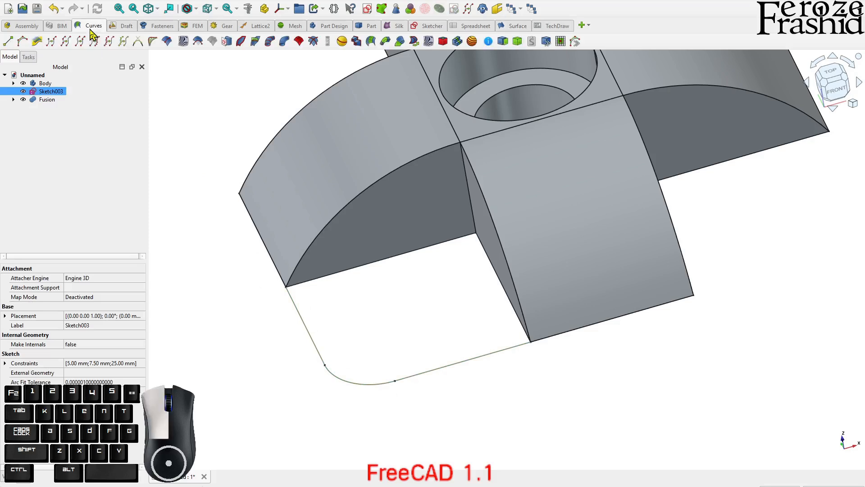
{"action": "left_click", "coordinate": [65, 42]}
{"action": "key", "text": "space"}
{"action": "left_click", "coordinate": [255, 281]}
{"action": "left_click", "coordinate": [301, 318]}
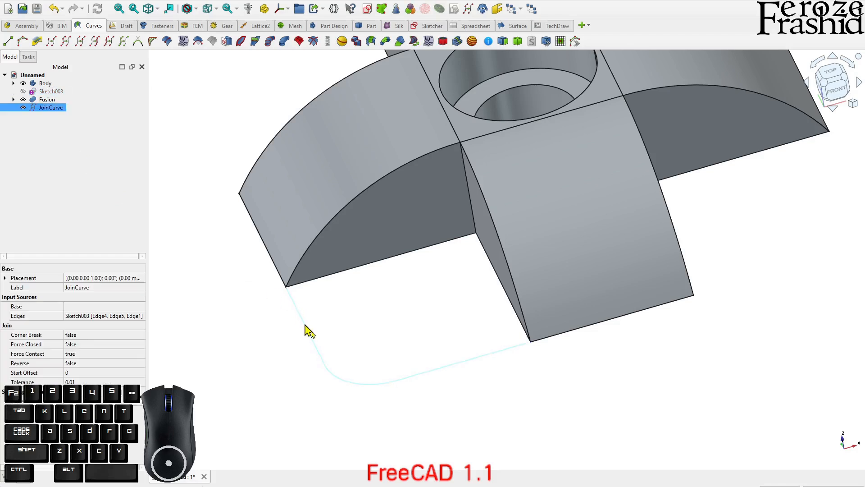
{"action": "left_click", "coordinate": [396, 328]}
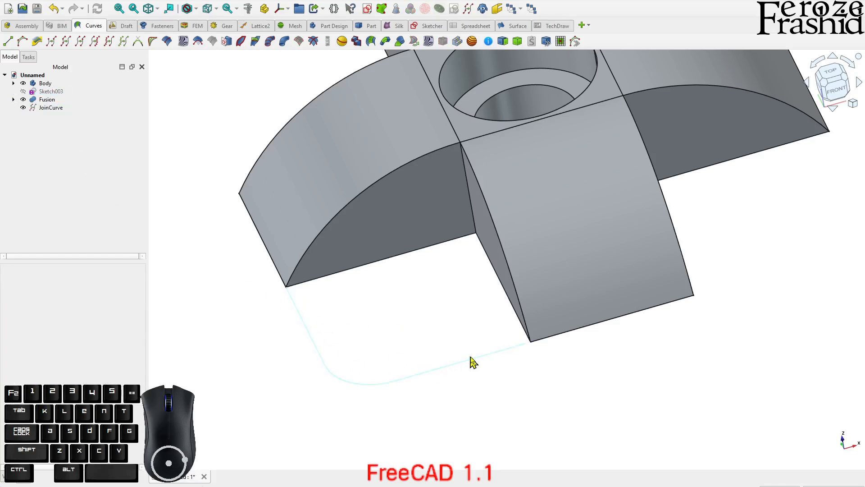
Try a Filling surface over the open corner, bounded by the joined curve and the fusion's two curved edges
{"action": "left_click", "coordinate": [50, 152]}
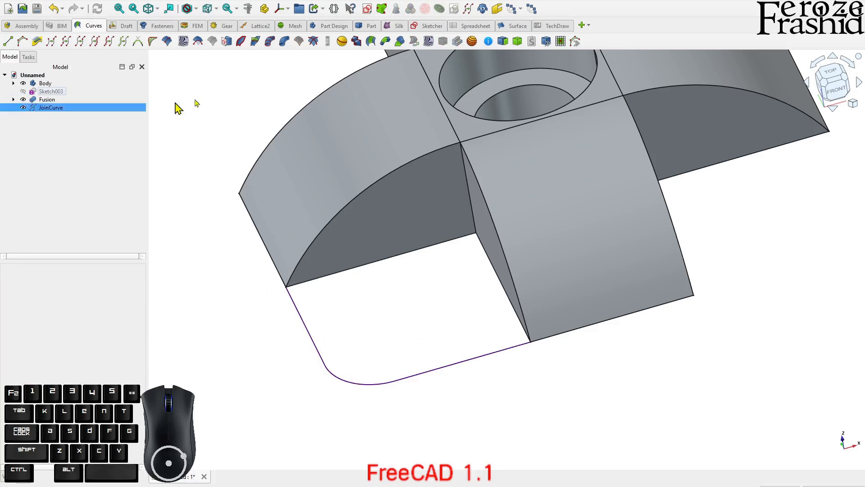
{"action": "left_click", "coordinate": [523, 26]}
{"action": "left_click", "coordinate": [8, 41]}
{"action": "left_click", "coordinate": [299, 311]}
{"action": "left_click", "coordinate": [314, 245]}
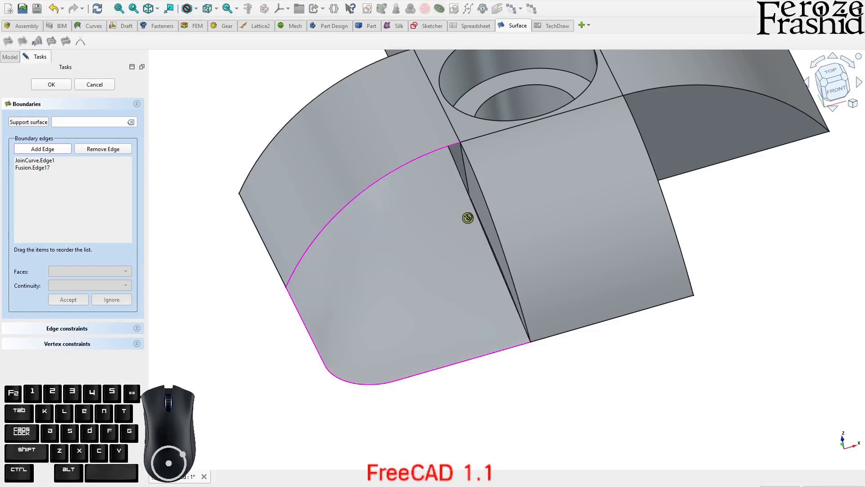
{"action": "left_click", "coordinate": [487, 200]}
{"action": "middle_click_drag", "start_coordinate": [449, 264], "coordinate": [573, 218]}
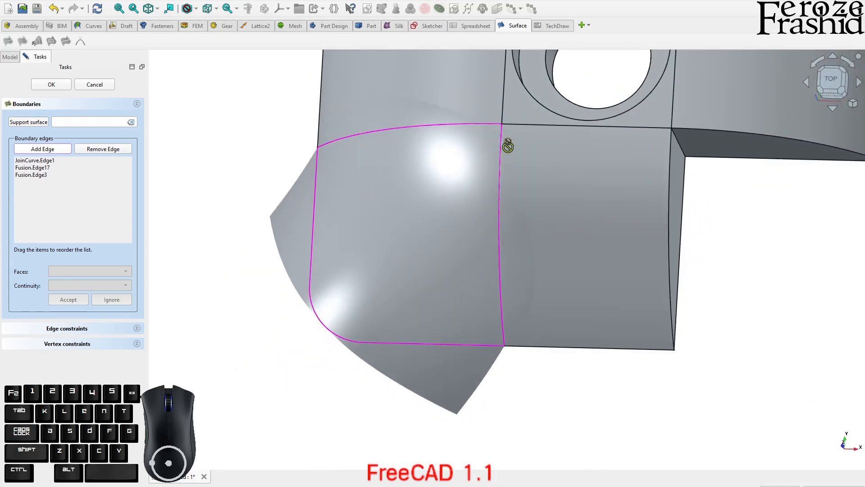
{"action": "scroll", "coordinate": [499, 116], "scroll_direction": "up", "scroll_amount": 4}
{"action": "scroll", "coordinate": [497, 116], "scroll_direction": "down", "scroll_amount": 2}
{"action": "scroll", "coordinate": [410, 176], "scroll_direction": "down", "scroll_amount": 3}
{"action": "middle_click_drag", "start_coordinate": [456, 154], "coordinate": [287, 147]}
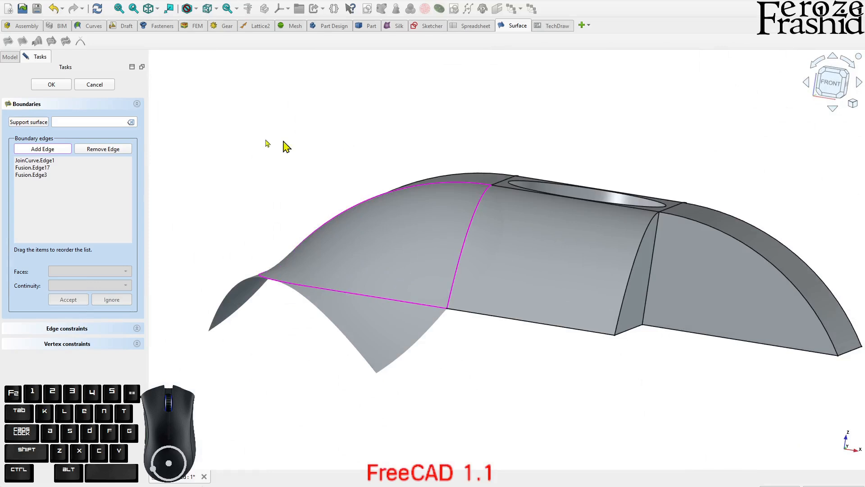
{"action": "left_click", "coordinate": [51, 84]}
Inspect the filling surface with the fusion hidden and shown, and delete the surface
{"action": "middle_click_drag", "start_coordinate": [433, 245], "coordinate": [495, 326]}
{"action": "left_click", "coordinate": [536, 293]}
{"action": "key", "text": "space"}
{"action": "middle_click_drag", "start_coordinate": [288, 252], "coordinate": [497, 249]}
{"action": "key", "text": "space"}
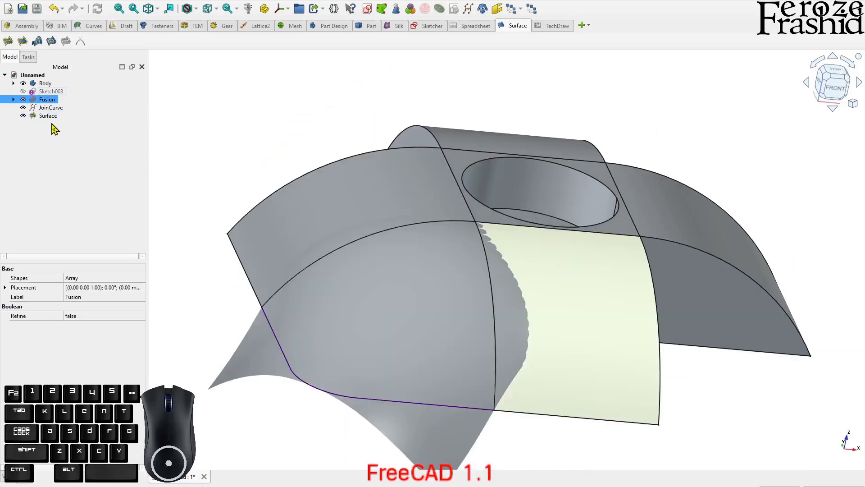
{"action": "left_click", "coordinate": [54, 118]}
{"action": "key", "text": "Delete"}
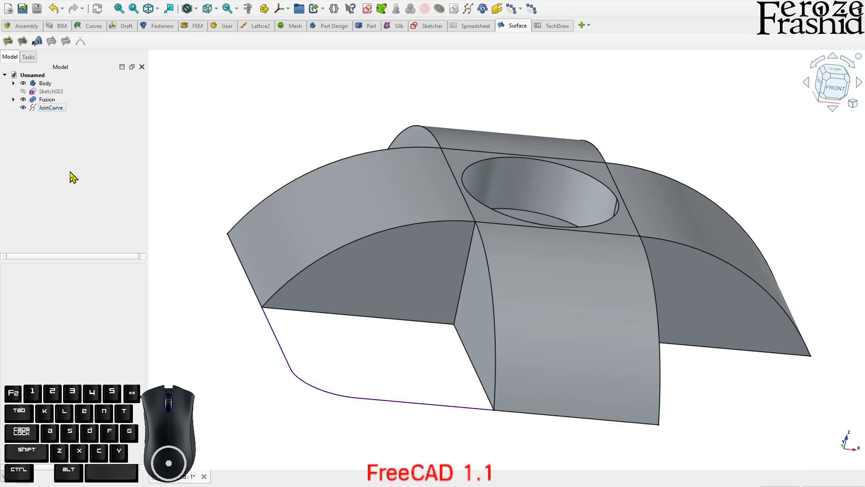
Delete the joined curve and show the corner sketch again
{"action": "scroll", "coordinate": [455, 233], "scroll_direction": "down", "scroll_amount": 2}
{"action": "middle_click_drag", "start_coordinate": [455, 232], "coordinate": [437, 313]}
{"action": "scroll", "coordinate": [347, 315], "scroll_direction": "up", "scroll_amount": 4}
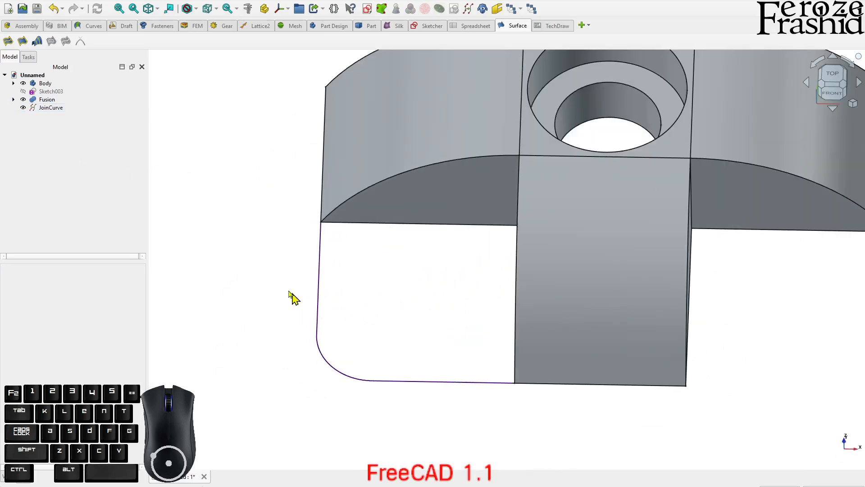
{"action": "left_click", "coordinate": [50, 107]}
{"action": "key", "text": "Delete"}
{"action": "left_click", "coordinate": [45, 100]}
{"action": "left_click", "coordinate": [45, 91]}
{"action": "key", "text": "space"}
{"action": "left_click", "coordinate": [443, 290]}
Hide the fusion of curved sides, leaving the central block and the corner sketch in view
{"action": "mouse_move", "coordinate": [442, 291]}
{"action": "middle_mouse_down"}
{"action": "mouse_move", "coordinate": [527, 251]}
{"action": "mouse_move", "coordinate": [515, 218]}
{"action": "middle_mouse_up"}
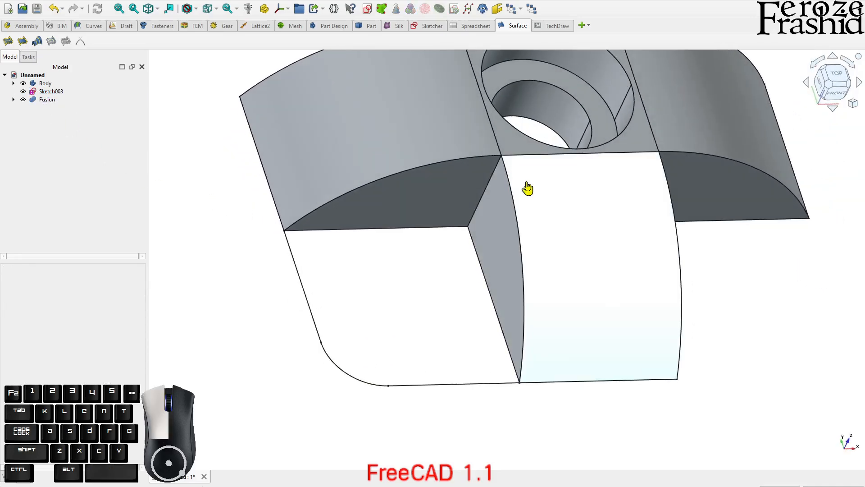
{"action": "left_click", "coordinate": [526, 189]}
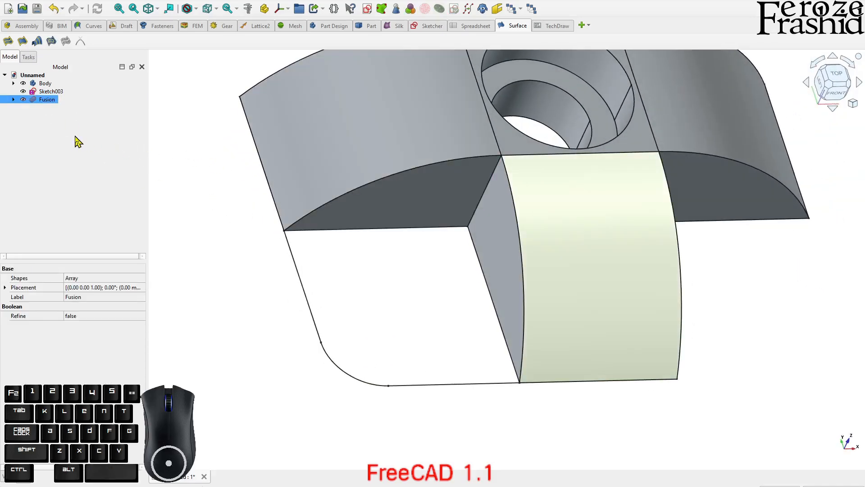
{"action": "key", "text": "space"}
{"action": "middle_click_drag", "start_coordinate": [387, 254], "coordinate": [402, 298]}
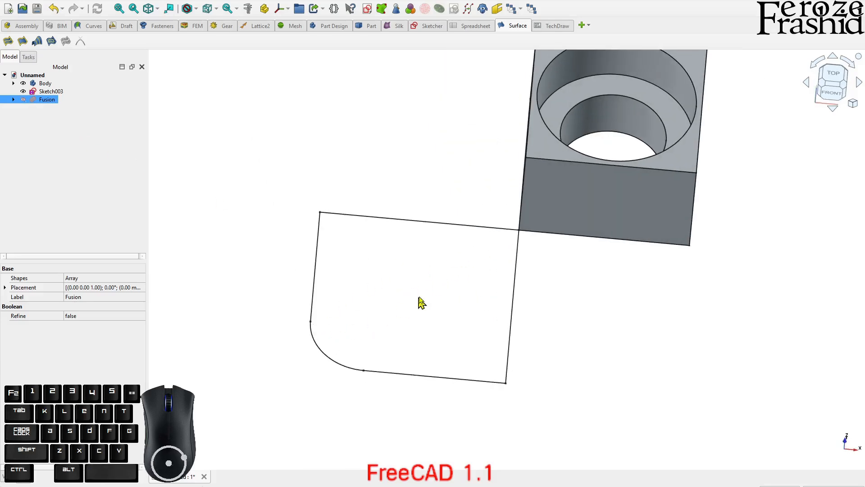
{"action": "left_click", "coordinate": [417, 305]}
Create a datum plane attached normal to the block's vertical corner edge that meets the sketch
{"action": "middle_click_drag", "start_coordinate": [570, 351], "coordinate": [622, 336]}
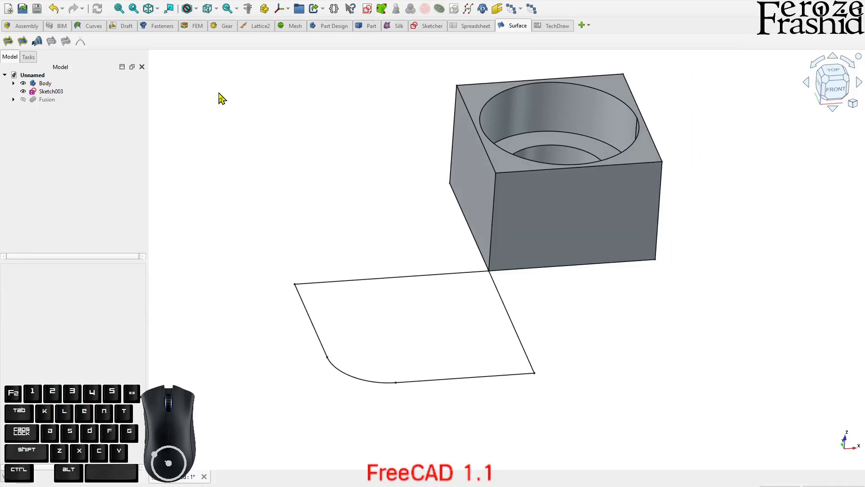
{"action": "left_click", "coordinate": [492, 216]}
{"action": "left_click", "coordinate": [288, 10]}
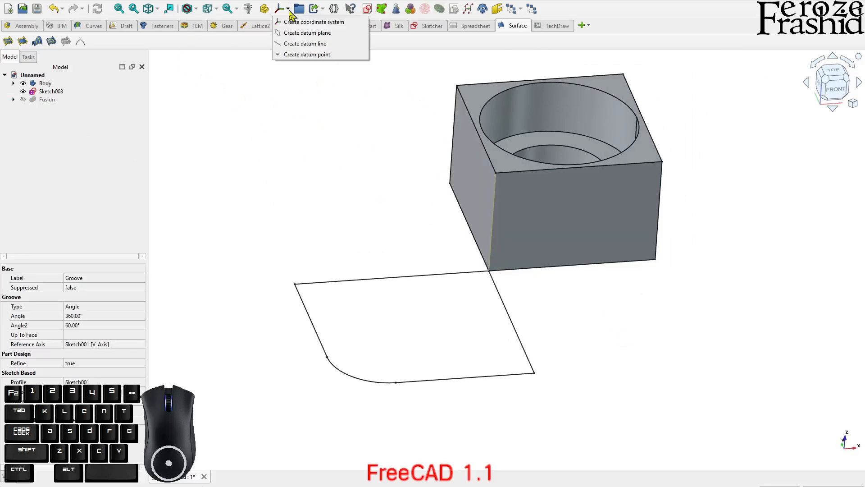
{"action": "left_click", "coordinate": [300, 35]}
{"action": "middle_click_drag", "start_coordinate": [459, 199], "coordinate": [478, 166]}
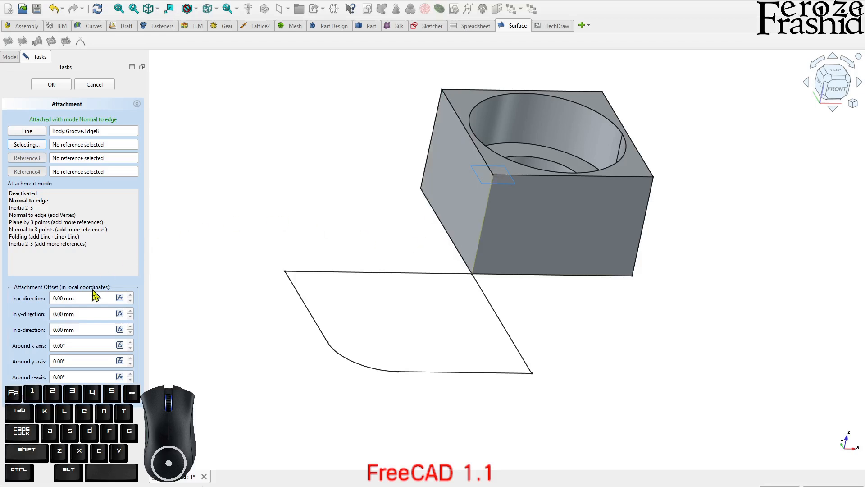
Rotate the datum plane's attachment offset 90° around its x-axis and check its orientation at the block's corner
{"action": "left_click", "coordinate": [55, 377]}
{"action": "left_click_drag", "start_coordinate": [54, 377], "coordinate": [50, 382]}
{"action": "left_click", "coordinate": [54, 346]}
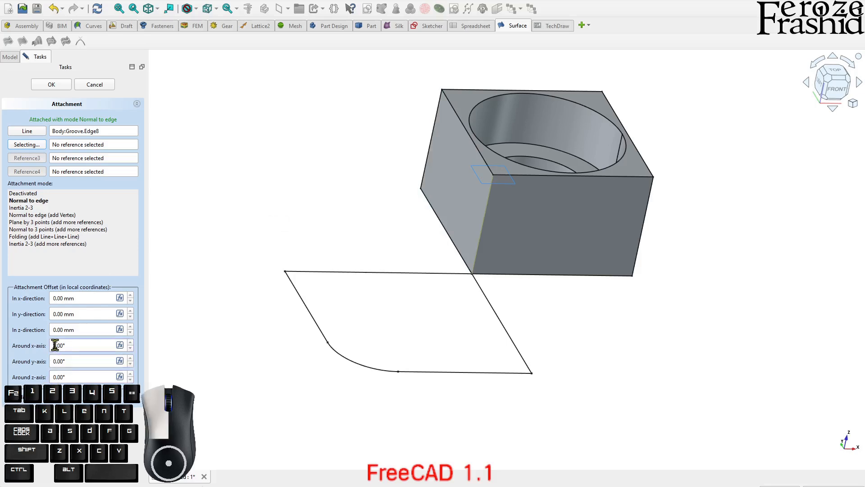
{"action": "left_click", "coordinate": [66, 361]}
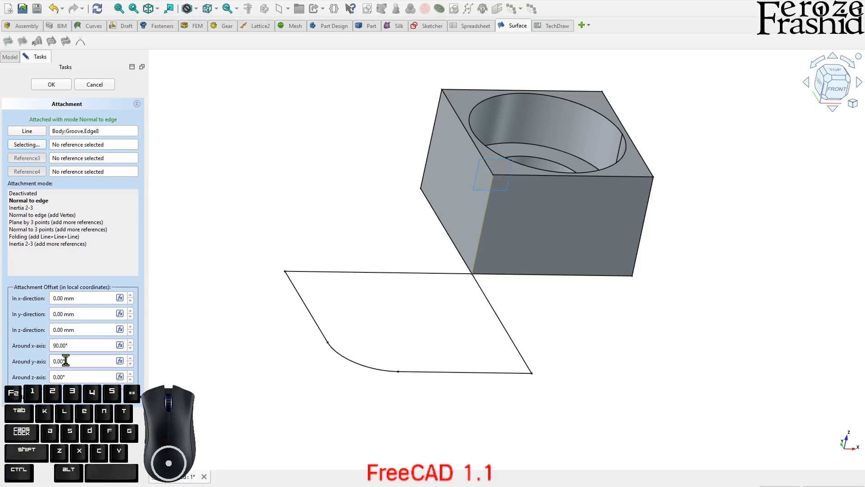
{"action": "middle_click_drag", "start_coordinate": [431, 247], "coordinate": [439, 315]}
{"action": "scroll", "coordinate": [491, 131], "scroll_direction": "up", "scroll_amount": 2}
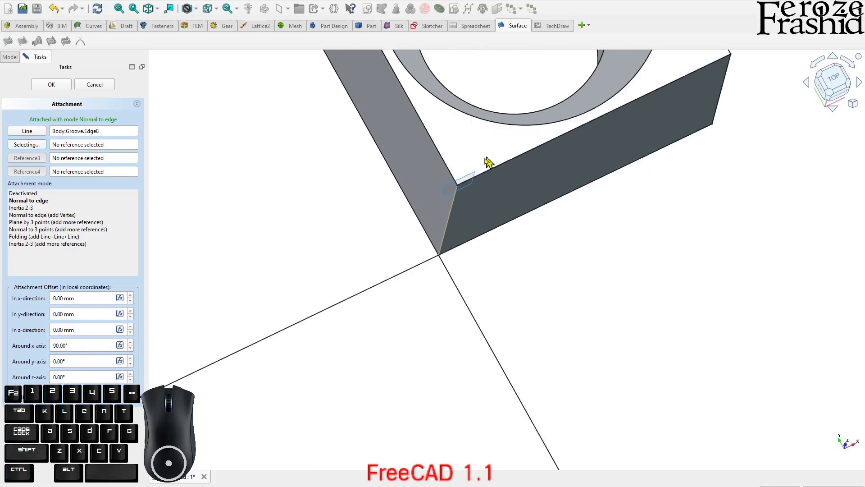
{"action": "scroll", "coordinate": [489, 163], "scroll_direction": "up", "scroll_amount": 2}
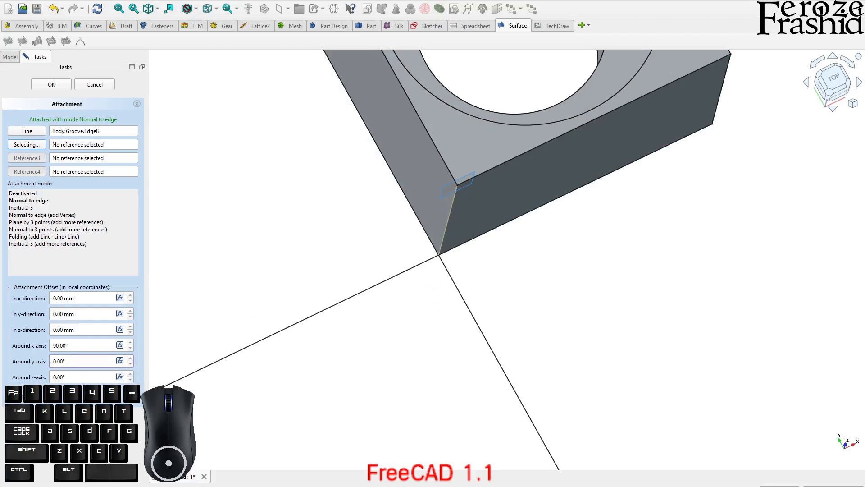
Reset the datum plane's rotation around its y-axis to 0°, set the z-axis rotation to 45° and accept the attachment
{"action": "left_click", "coordinate": [75, 371]}
{"action": "middle_click_drag", "start_coordinate": [503, 269], "coordinate": [484, 211]}
{"action": "left_click_drag", "start_coordinate": [74, 363], "coordinate": [37, 360]}
{"action": "type", "text": "0"}
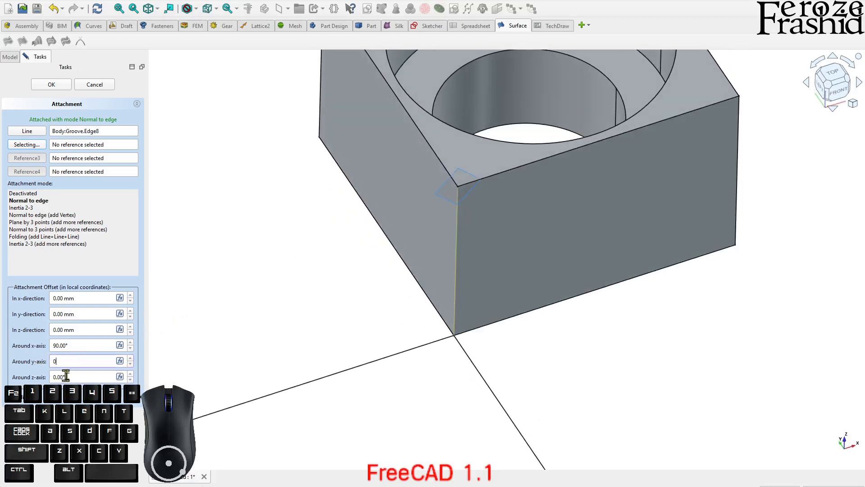
{"action": "left_click", "coordinate": [53, 378]}
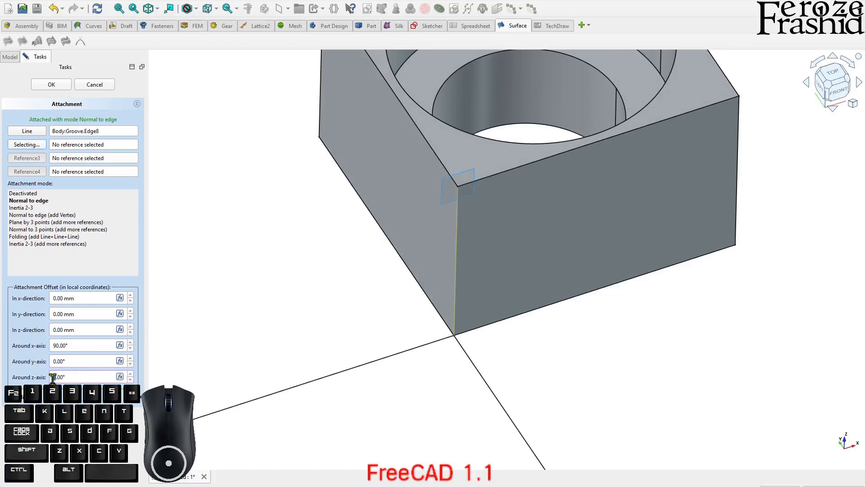
{"action": "middle_click_drag", "start_coordinate": [510, 297], "coordinate": [513, 318]}
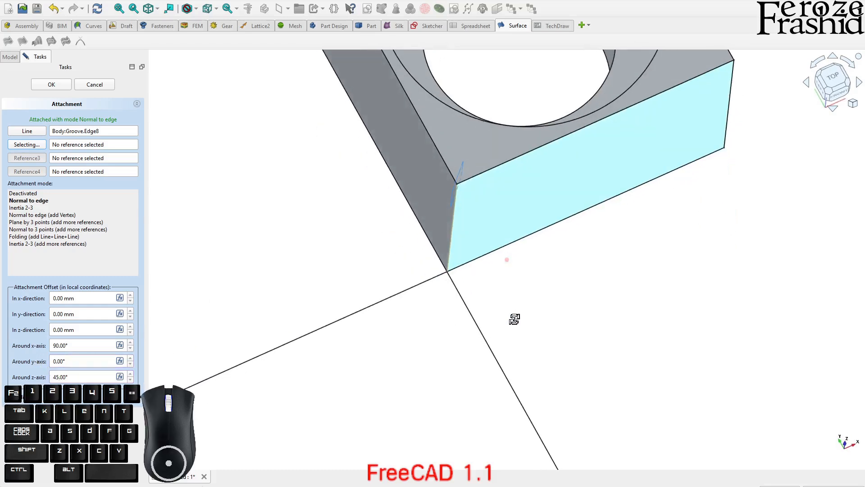
{"action": "scroll", "coordinate": [456, 209], "scroll_direction": "down", "scroll_amount": 2}
{"action": "middle_click_drag", "start_coordinate": [438, 277], "coordinate": [428, 244]}
{"action": "left_click", "coordinate": [60, 88]}
Create a new sketch on the datum plane using the Plane face attachment method
{"action": "middle_click_drag", "start_coordinate": [477, 256], "coordinate": [398, 233]}
{"action": "left_click", "coordinate": [622, 382]}
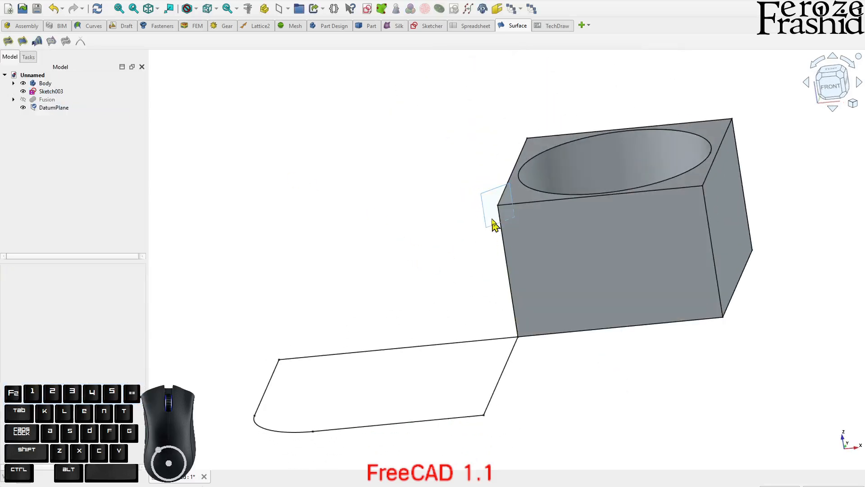
{"action": "left_click", "coordinate": [485, 194]}
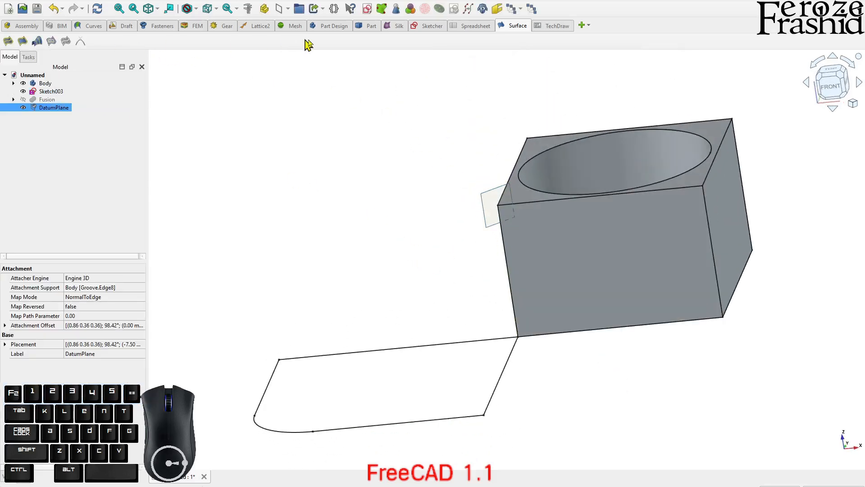
{"action": "left_click", "coordinate": [367, 9]}
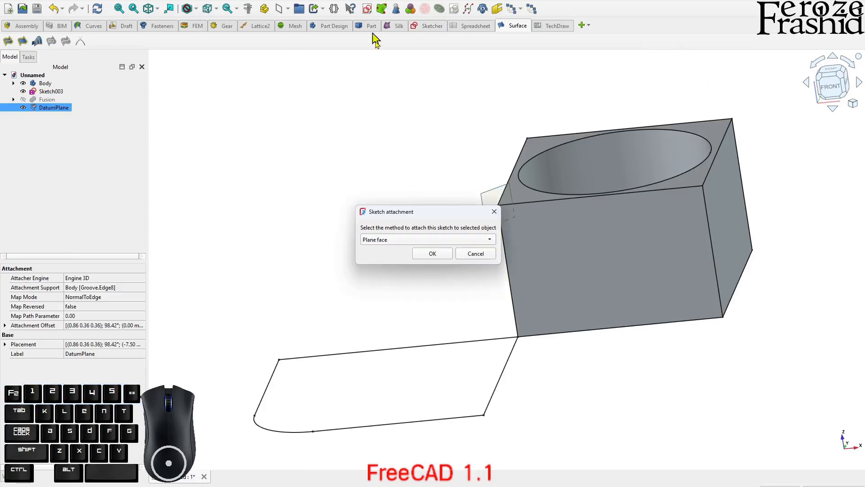
{"action": "left_click", "coordinate": [426, 257]}
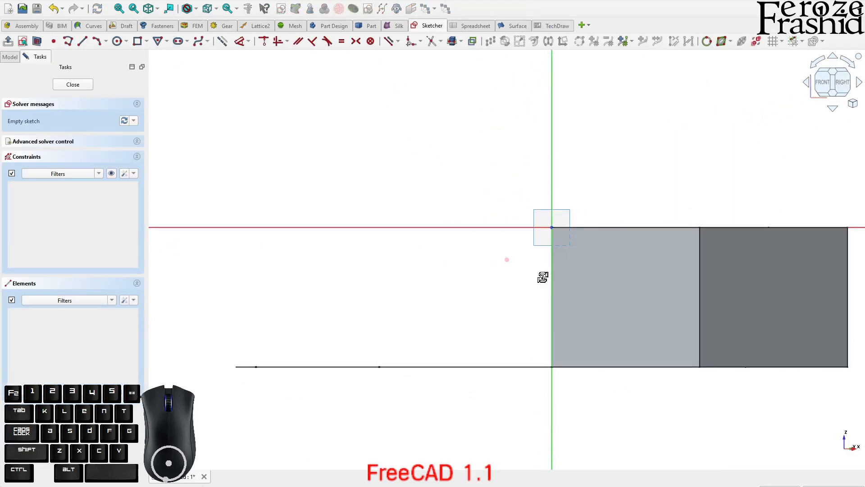
Add external intersection geometry where the corner sketch's rounded arc crosses the new sketch plane
{"action": "middle_click_drag", "start_coordinate": [543, 277], "coordinate": [542, 302]}
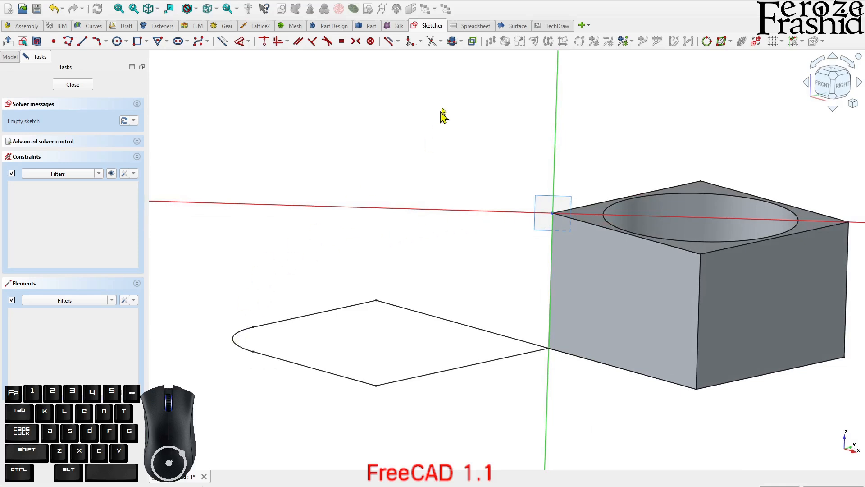
{"action": "left_click", "coordinate": [834, 95]}
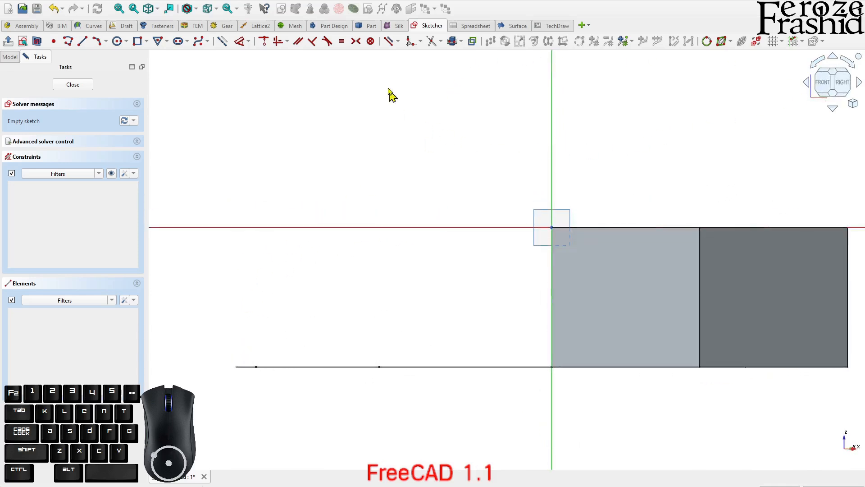
{"action": "left_click", "coordinate": [461, 41]}
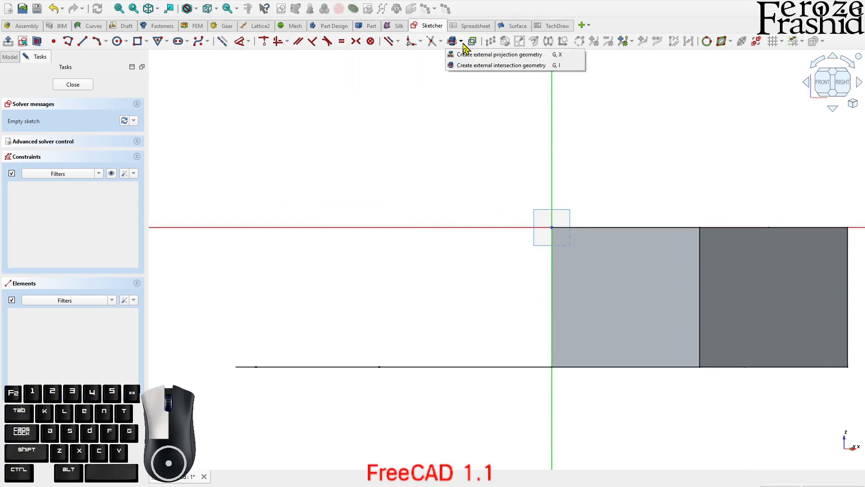
{"action": "left_click", "coordinate": [468, 68]}
{"action": "left_click", "coordinate": [246, 370]}
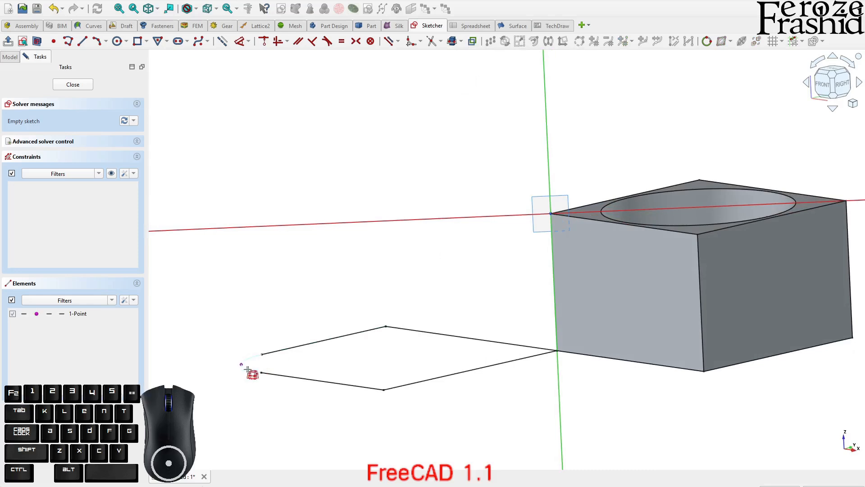
Draw a 3 rim points arc from the block's top corner at the origin to the external intersection point, bulging upward
{"action": "left_click", "coordinate": [834, 87]}
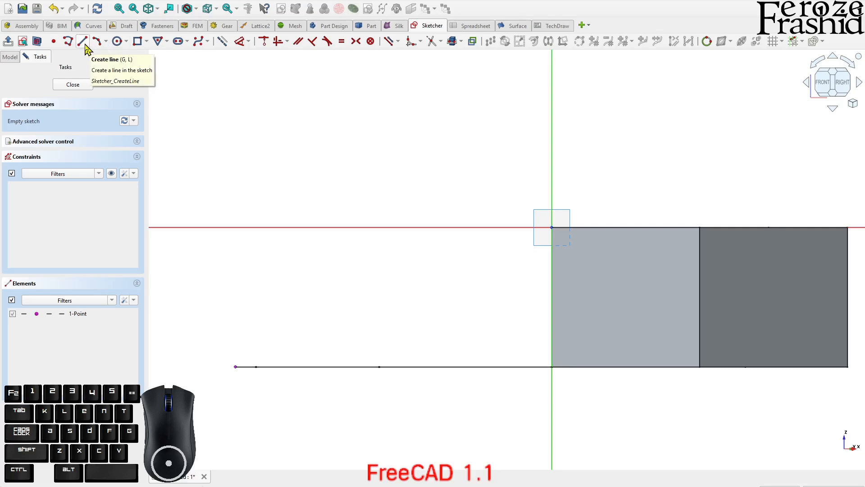
{"action": "left_click", "coordinate": [96, 41]}
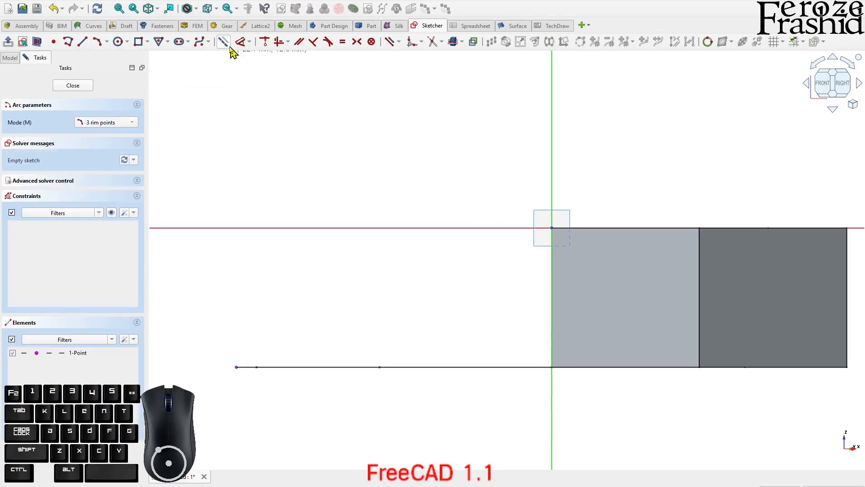
{"action": "left_click", "coordinate": [551, 227]}
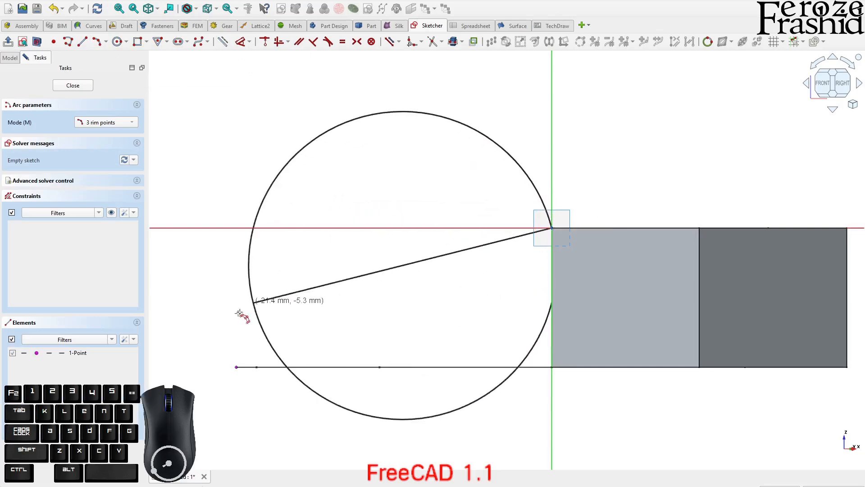
{"action": "left_click", "coordinate": [237, 367]}
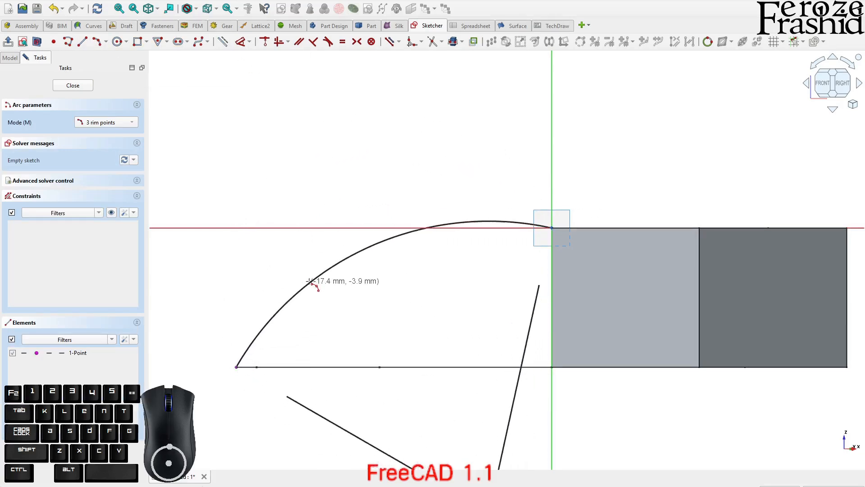
{"action": "left_click", "coordinate": [309, 297]}
{"action": "right_click", "coordinate": [304, 129]}
Constrain the arc's centre point onto the vertical axis and close the sketch
{"action": "scroll", "coordinate": [305, 123], "scroll_direction": "down", "scroll_amount": 3}
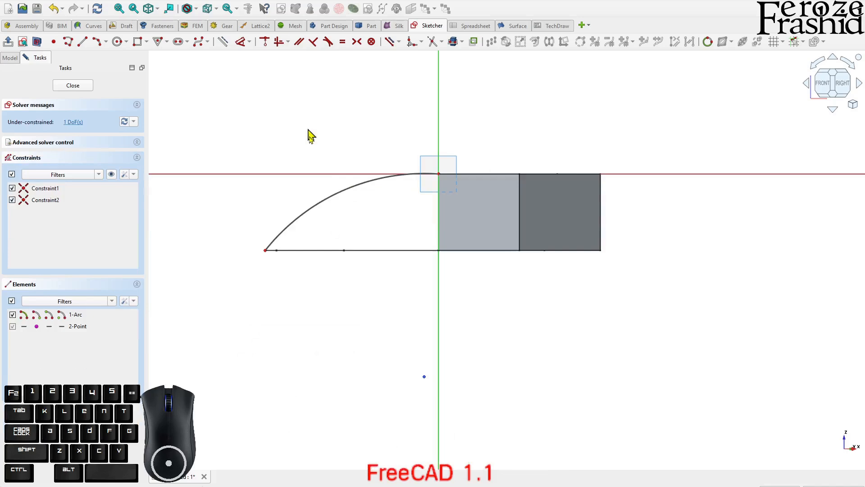
{"action": "scroll", "coordinate": [342, 297], "scroll_direction": "up", "scroll_amount": 3}
{"action": "left_click", "coordinate": [493, 444]}
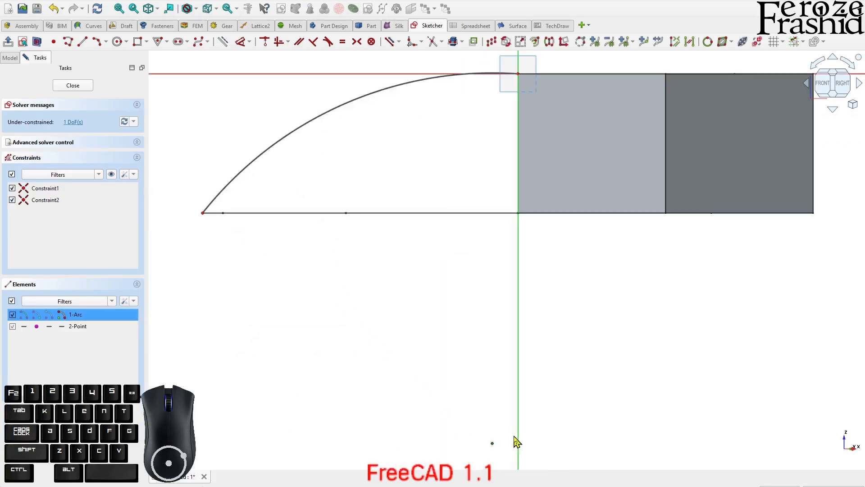
{"action": "key", "text": "c"}
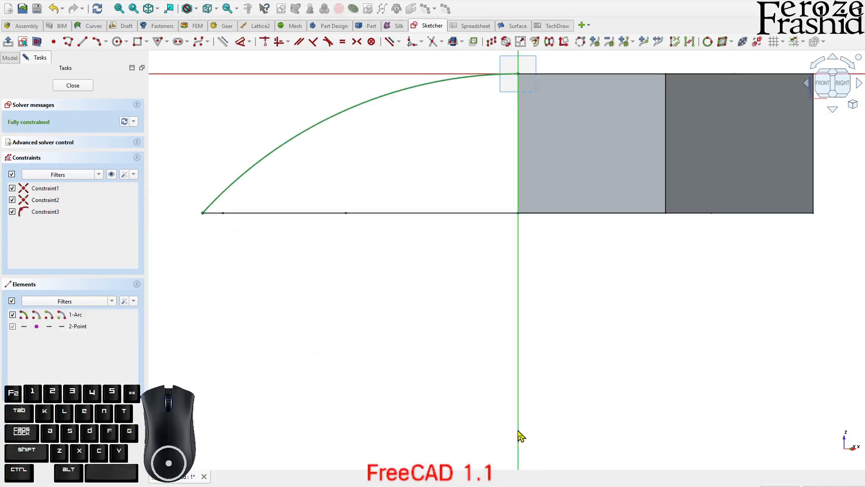
{"action": "scroll", "coordinate": [400, 271], "scroll_direction": "down", "scroll_amount": 2}
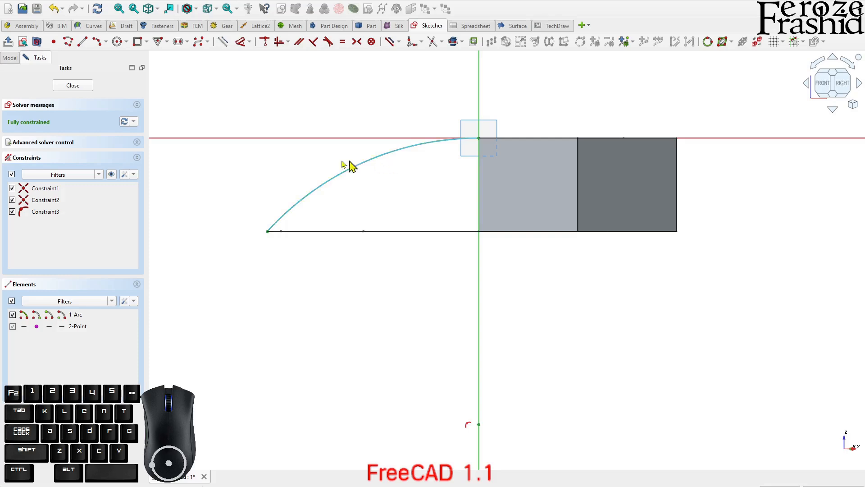
{"action": "left_click", "coordinate": [84, 87]}
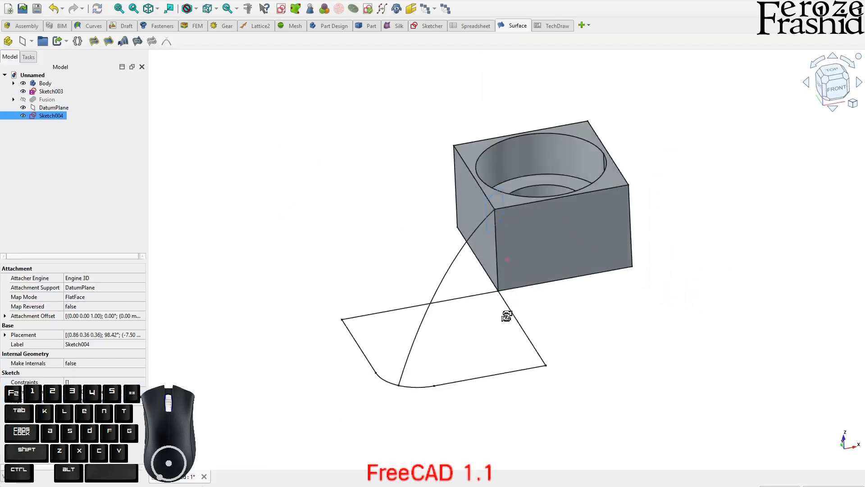
Show the fusion of curved sides again around the central block
{"action": "left_click", "coordinate": [53, 100]}
{"action": "key", "text": "space"}
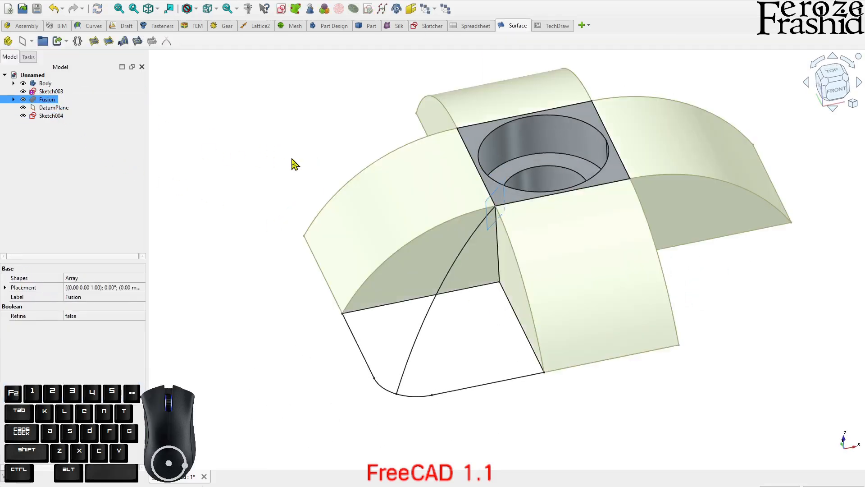
{"action": "left_click", "coordinate": [270, 151]}
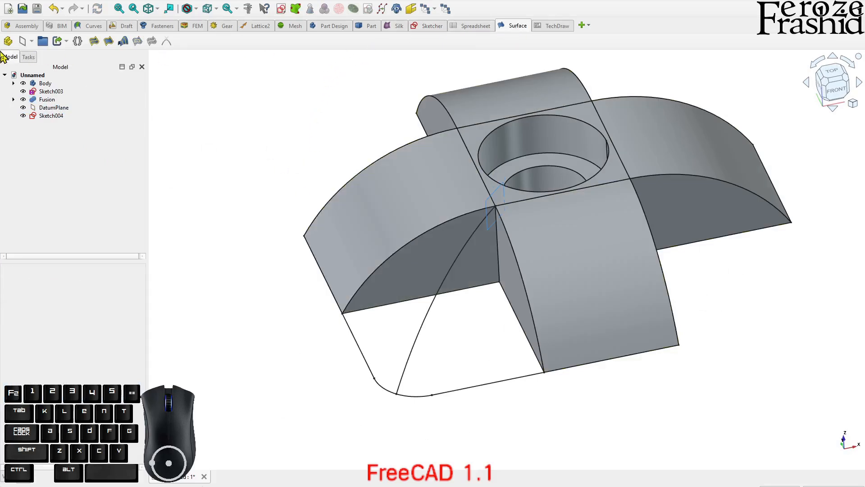
Start a filling surface bounded by the two adjacent curved side edges, the corner sketch's two outer lines and its rounded arc
{"action": "left_click", "coordinate": [94, 42]}
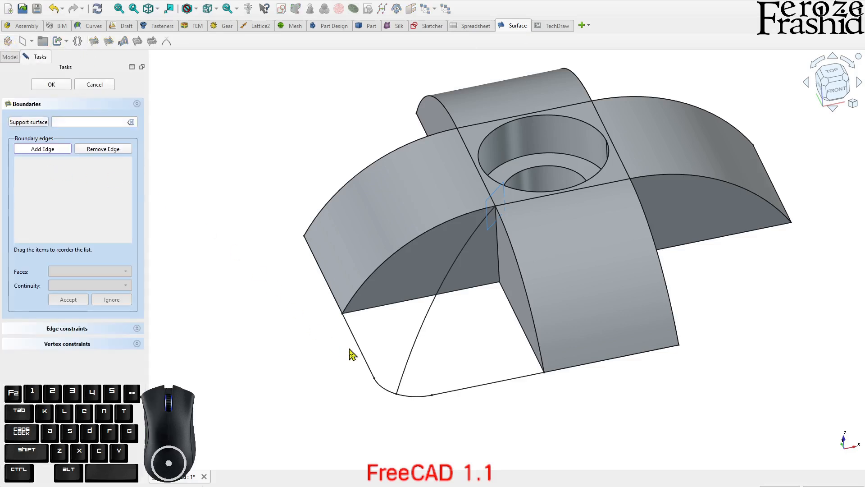
{"action": "left_click", "coordinate": [362, 291]}
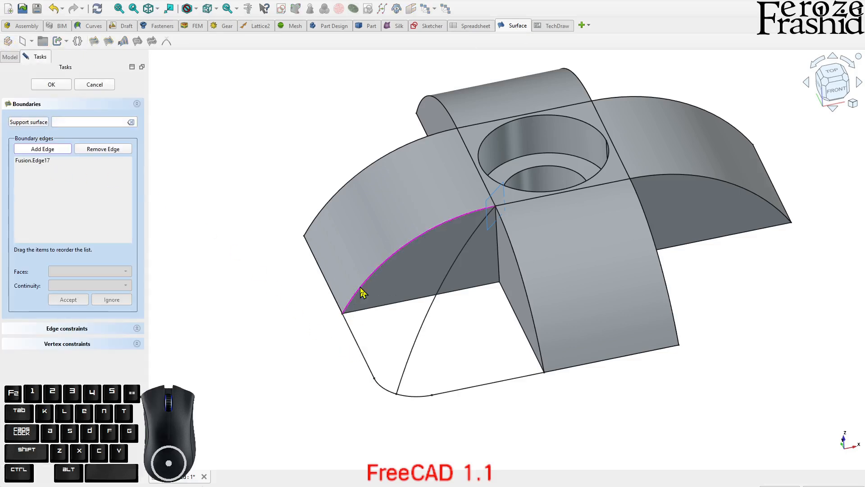
{"action": "left_click", "coordinate": [507, 243]}
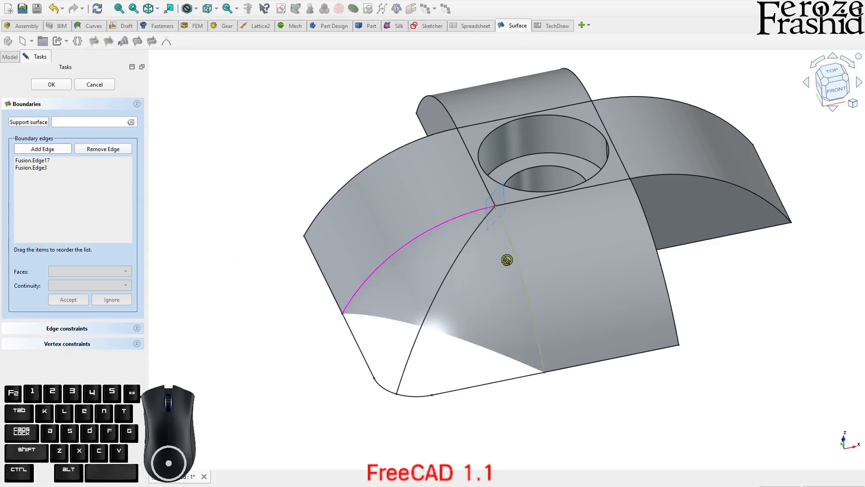
{"action": "left_click", "coordinate": [477, 390]}
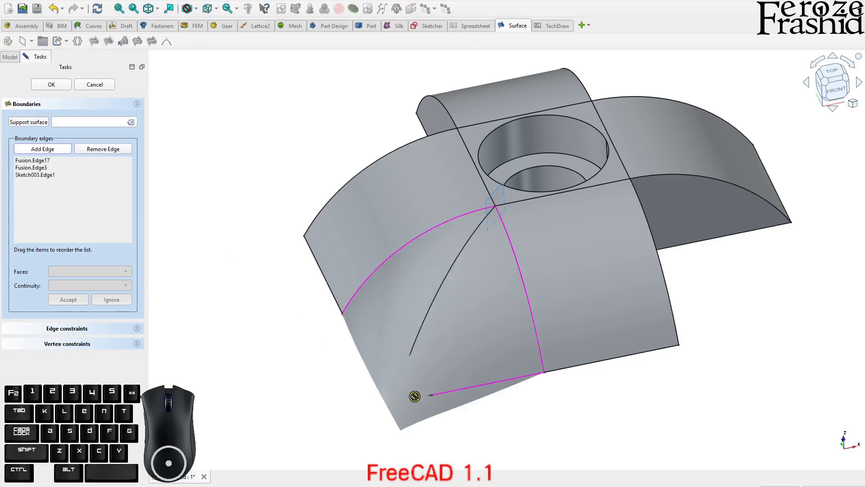
{"action": "middle_click_drag", "start_coordinate": [425, 395], "coordinate": [456, 219]}
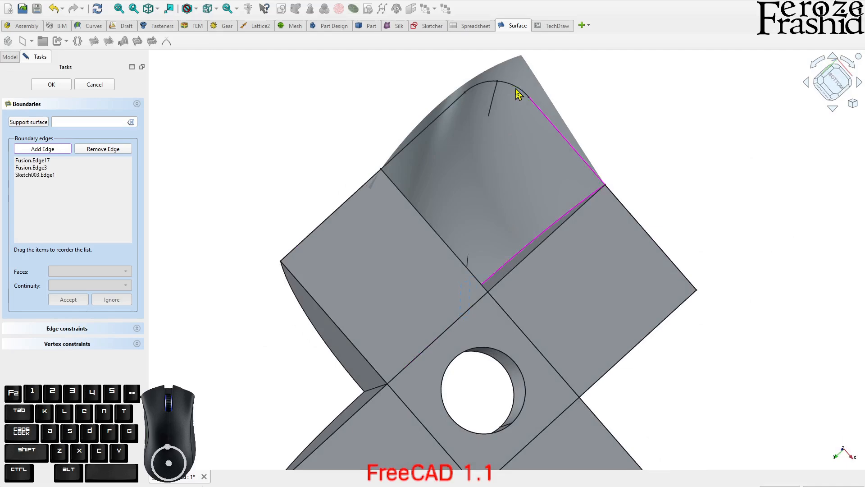
{"action": "left_click", "coordinate": [489, 105]}
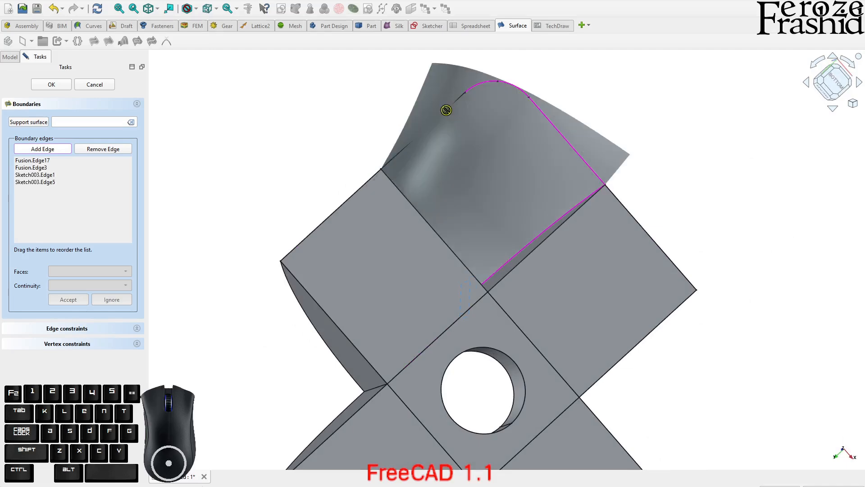
{"action": "left_click", "coordinate": [405, 157]}
{"action": "mouse_move", "coordinate": [487, 143]}
{"action": "middle_mouse_down"}
{"action": "mouse_move", "coordinate": [483, 226]}
{"action": "mouse_move", "coordinate": [433, 323]}
{"action": "middle_mouse_up"}
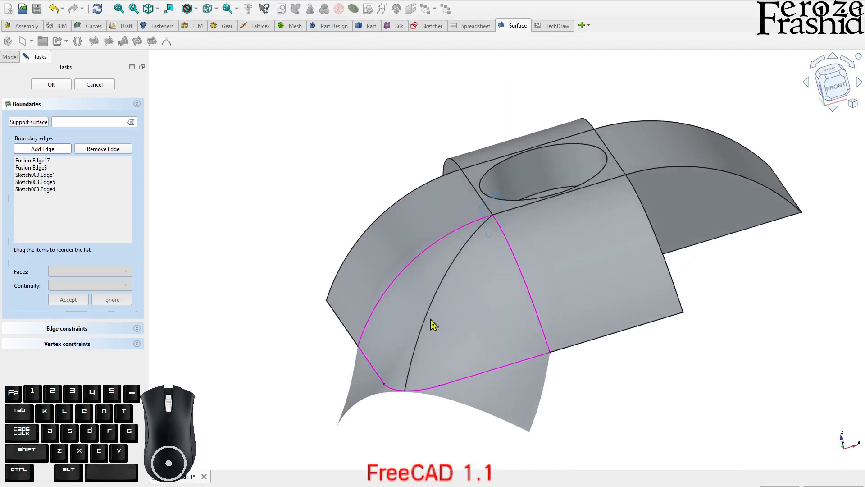
Add the diagonal guide arc as a non-boundary edge constraint and accept the filling surface
{"action": "left_click", "coordinate": [77, 333]}
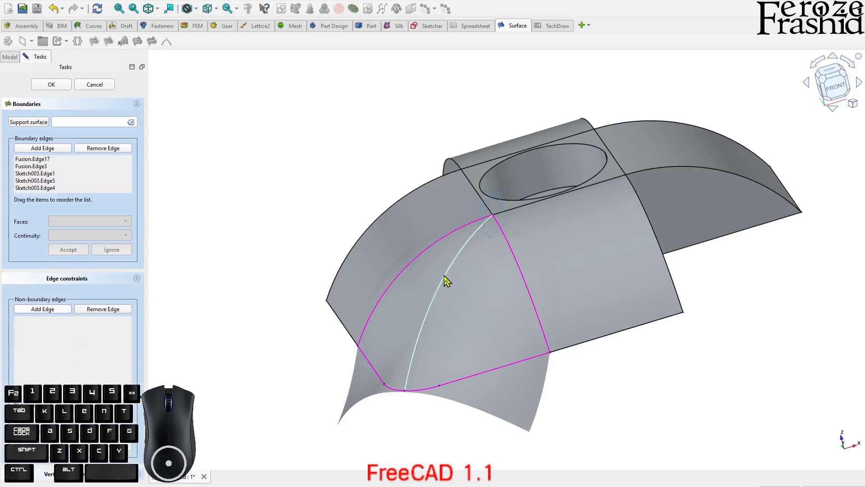
{"action": "left_click", "coordinate": [445, 276]}
{"action": "middle_click_drag", "start_coordinate": [456, 283], "coordinate": [563, 250]}
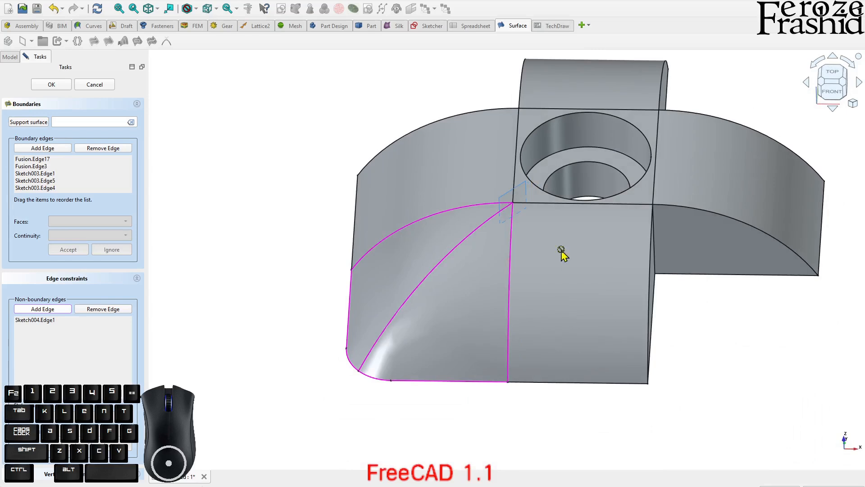
{"action": "middle_click_drag", "start_coordinate": [445, 230], "coordinate": [426, 279]}
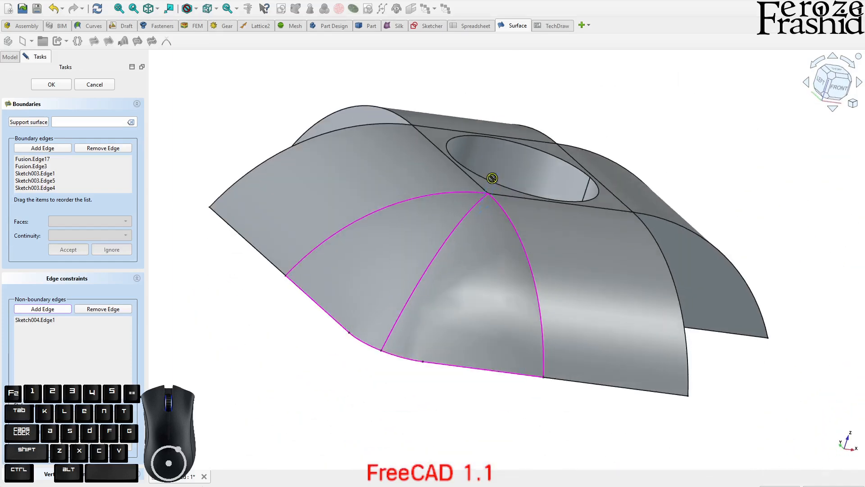
{"action": "middle_click_drag", "start_coordinate": [406, 281], "coordinate": [459, 240]}
{"action": "left_click", "coordinate": [44, 86]}
Hide the datum plane, the fusion of curved sides and the guide arc sketch
{"action": "middle_click_drag", "start_coordinate": [495, 202], "coordinate": [448, 257]}
{"action": "left_click", "coordinate": [496, 190]}
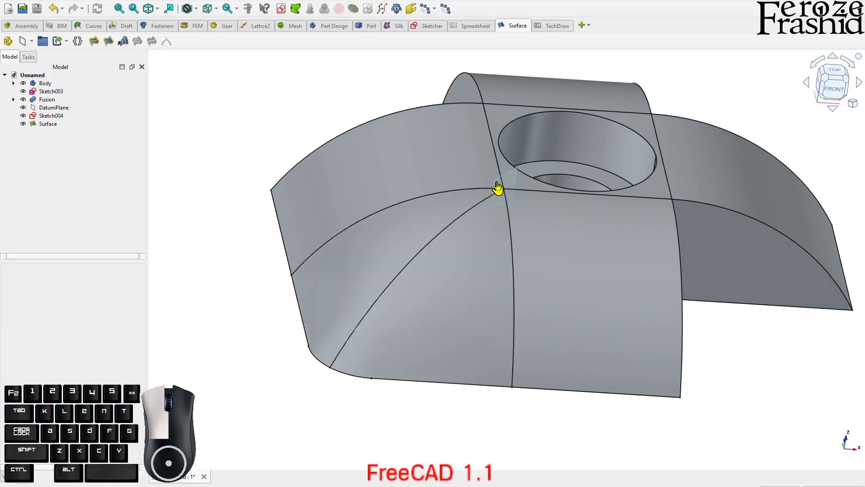
{"action": "middle_click_drag", "start_coordinate": [359, 289], "coordinate": [448, 213]}
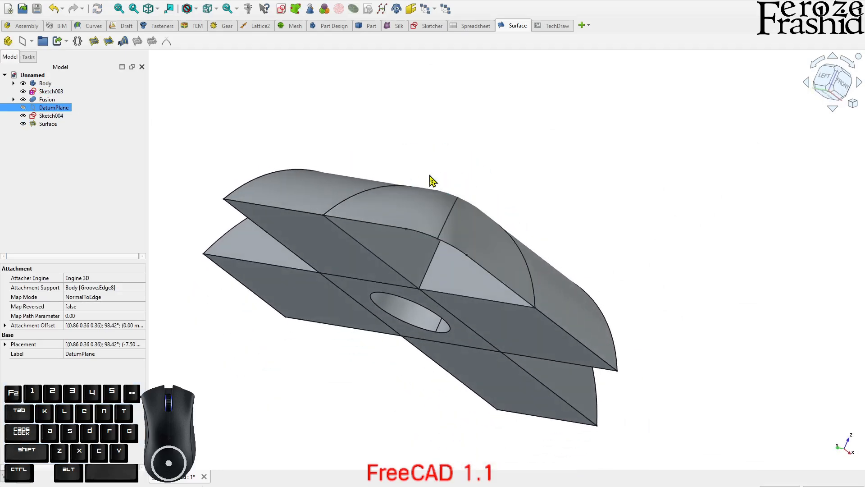
{"action": "mouse_move", "coordinate": [431, 188]}
{"action": "middle_mouse_down"}
{"action": "mouse_move", "coordinate": [379, 245]}
{"action": "mouse_move", "coordinate": [541, 284]}
{"action": "mouse_move", "coordinate": [319, 272]}
{"action": "mouse_move", "coordinate": [526, 322]}
{"action": "mouse_move", "coordinate": [305, 184]}
{"action": "mouse_move", "coordinate": [477, 257]}
{"action": "mouse_move", "coordinate": [546, 272]}
{"action": "mouse_move", "coordinate": [512, 321]}
{"action": "mouse_move", "coordinate": [515, 310]}
{"action": "middle_mouse_up"}
{"action": "left_click", "coordinate": [355, 240]}
{"action": "left_click", "coordinate": [425, 292]}
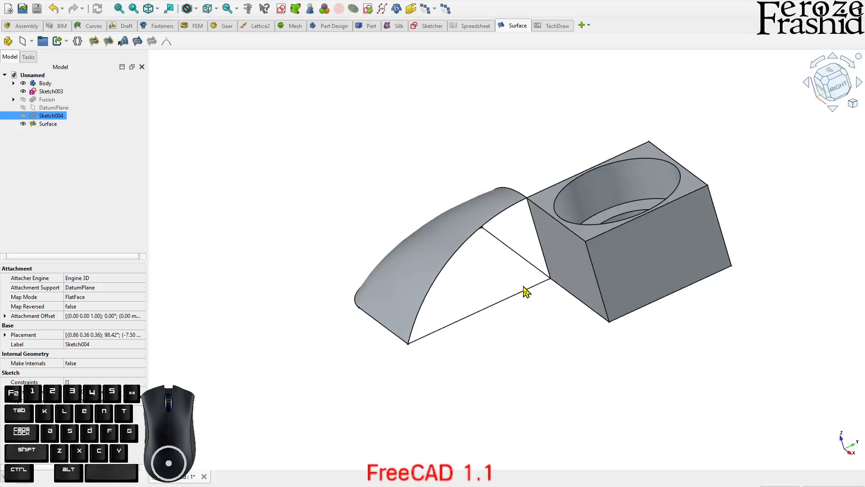
Hide and show the filled corner surface again to examine the sketch outline beneath it
{"action": "left_click", "coordinate": [456, 248]}
{"action": "key", "text": "space"}
{"action": "middle_click_drag", "start_coordinate": [538, 258], "coordinate": [596, 298]}
{"action": "key", "text": "space"}
{"action": "middle_click_drag", "start_coordinate": [540, 248], "coordinate": [558, 155]}
{"action": "middle_click_drag", "start_coordinate": [490, 252], "coordinate": [467, 273]}
{"action": "left_click", "coordinate": [488, 260]}
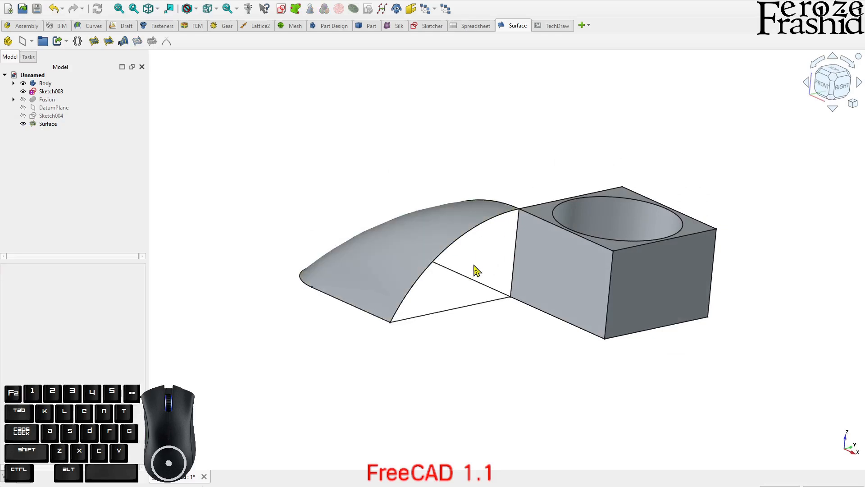
Hide the filled corner surface so that the base sketch is exposed
{"action": "left_click", "coordinate": [440, 235]}
{"action": "key", "text": "space"}
{"action": "middle_click_drag", "start_coordinate": [473, 207], "coordinate": [494, 305]}
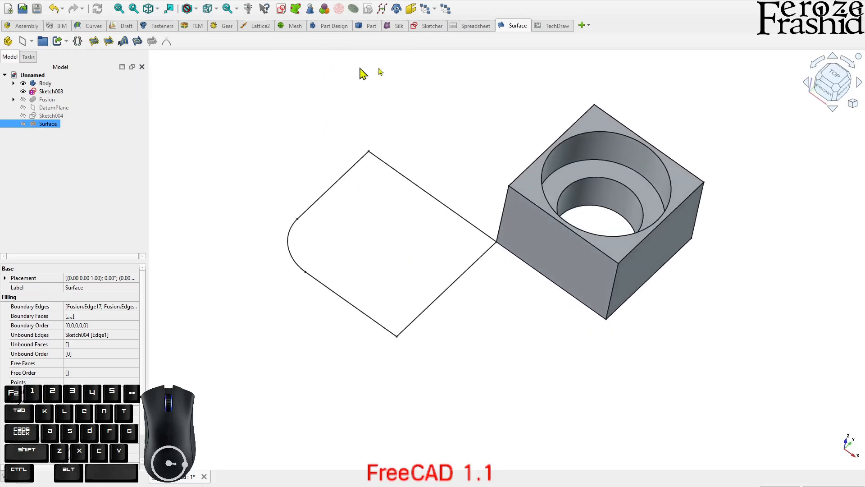
Create a flat filling surface for the base from the corner sketch's rounded arc and its four straight lines
{"action": "left_click", "coordinate": [95, 41]}
{"action": "left_click", "coordinate": [289, 237]}
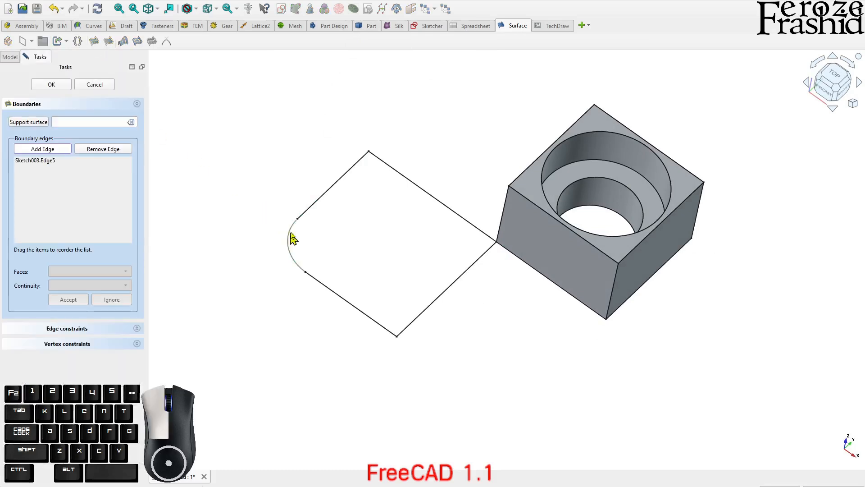
{"action": "left_click", "coordinate": [312, 206]}
{"action": "left_click", "coordinate": [425, 192]}
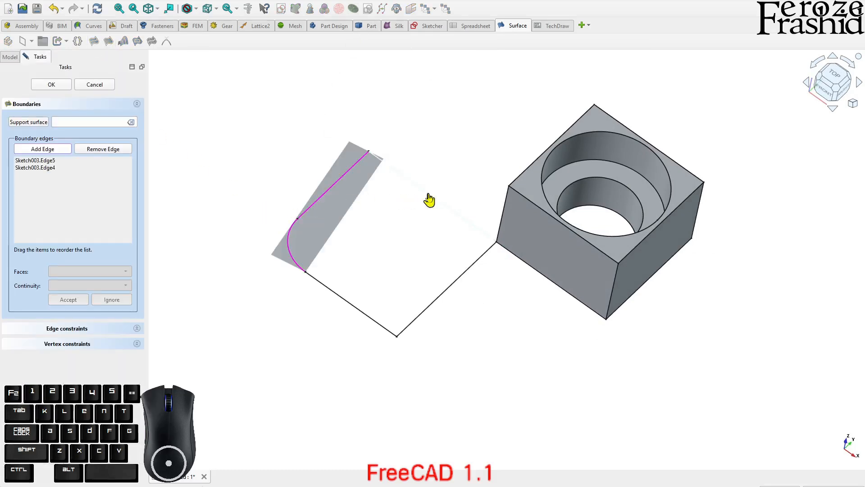
{"action": "left_click", "coordinate": [455, 279]}
{"action": "left_click", "coordinate": [369, 316]}
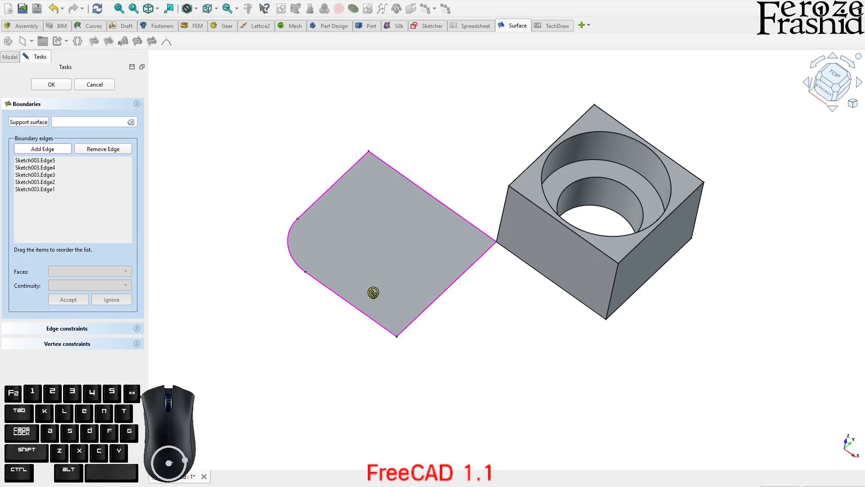
{"action": "left_click", "coordinate": [45, 87]}
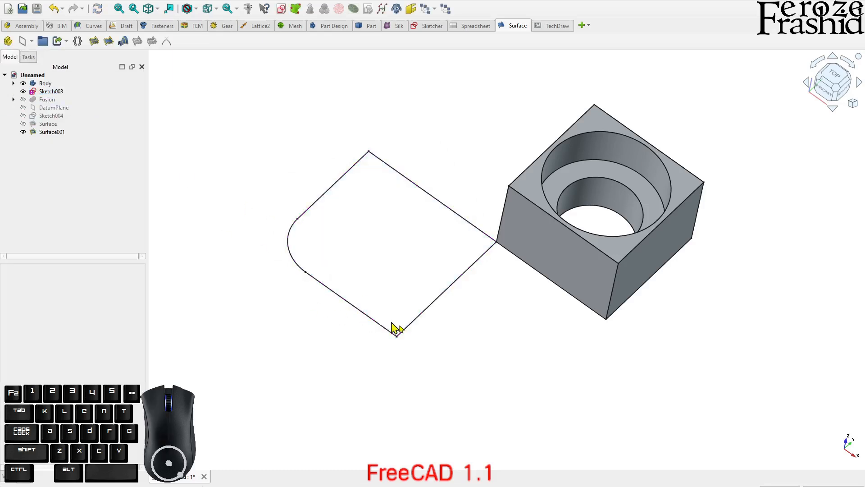
{"action": "middle_click_drag", "start_coordinate": [547, 348], "coordinate": [350, 266]}
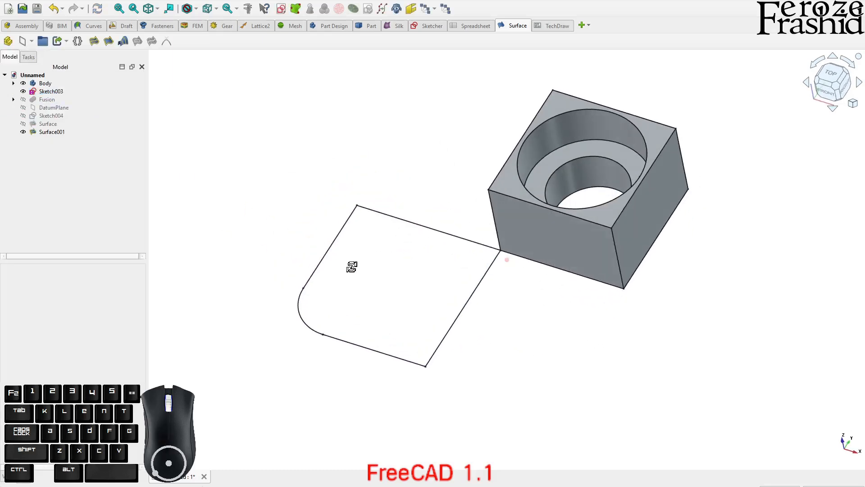
Show the curved corner surface again above the flat base surface
{"action": "left_click", "coordinate": [74, 76]}
{"action": "left_click", "coordinate": [50, 124]}
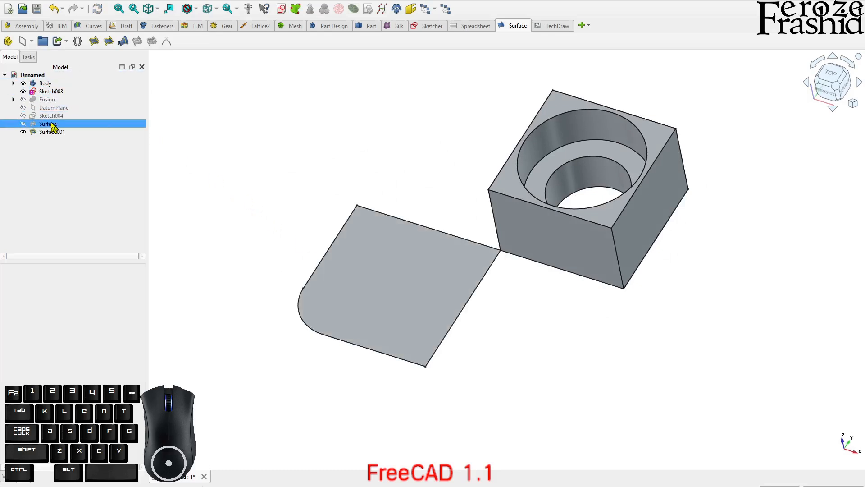
{"action": "key", "text": "space"}
{"action": "left_click", "coordinate": [561, 376]}
{"action": "middle_click_drag", "start_coordinate": [561, 376], "coordinate": [431, 332]}
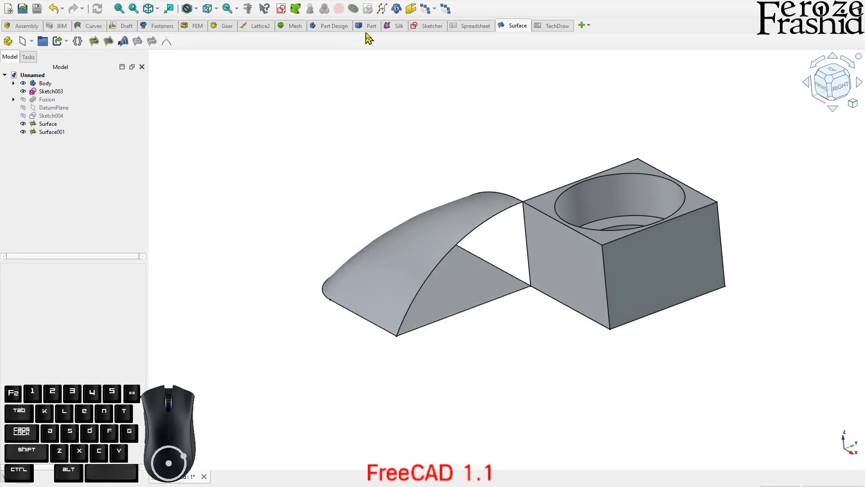
{"action": "left_click", "coordinate": [371, 27]}
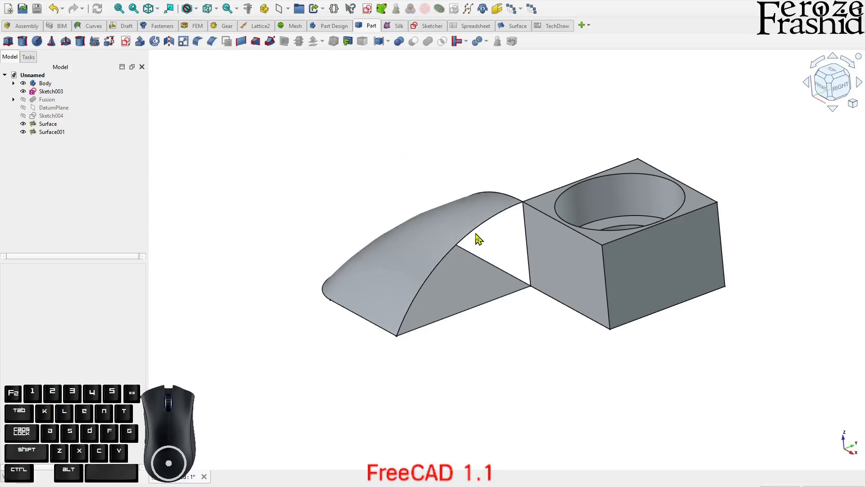
{"action": "left_click", "coordinate": [498, 289]}
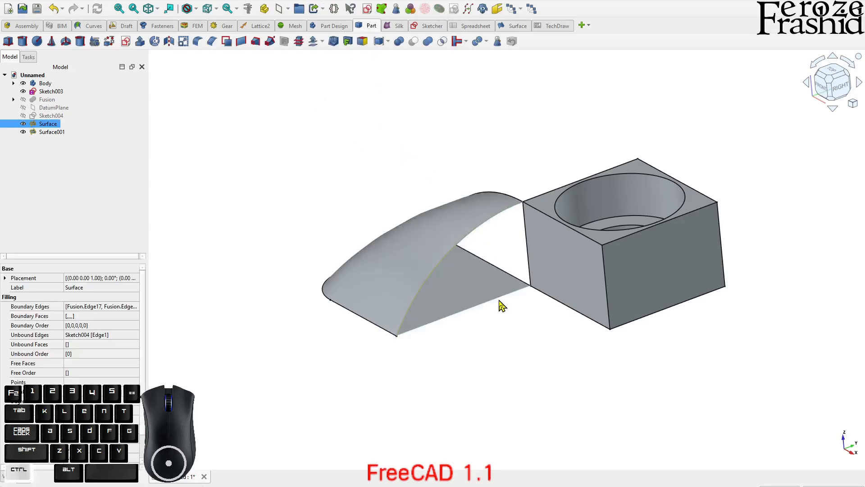
{"action": "left_click", "coordinate": [506, 123]}
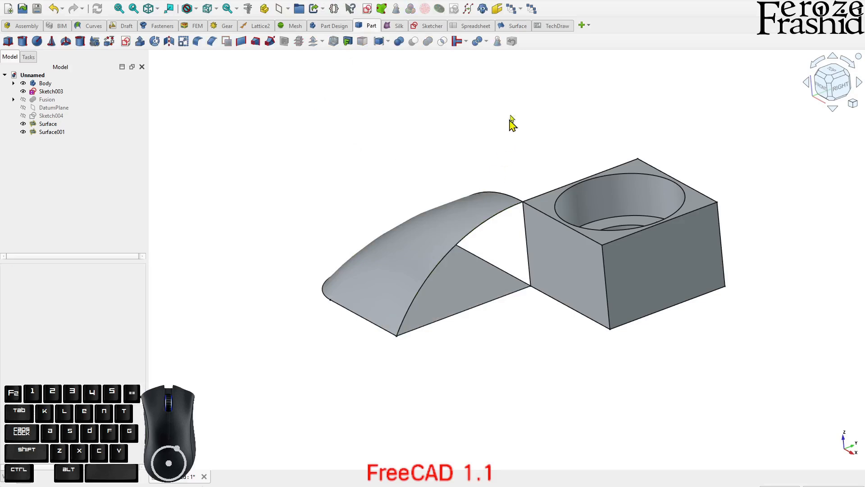
{"action": "left_click", "coordinate": [509, 27]}
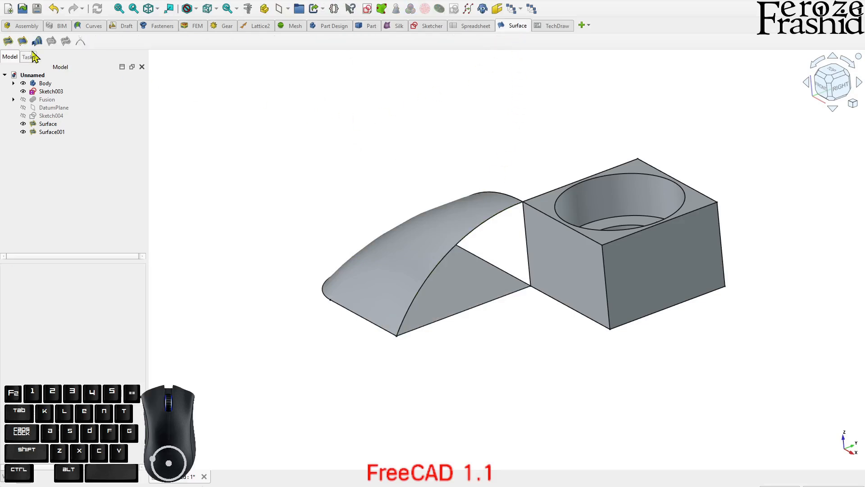
Fill the corner's open front side, bounded by the base sketch line, the block's vertical edge and the curved surface's edge
{"action": "left_click", "coordinate": [7, 41]}
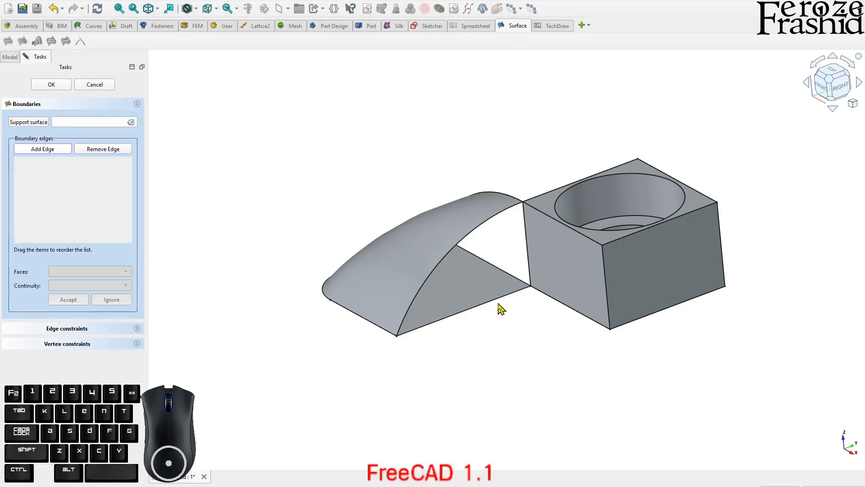
{"action": "left_click", "coordinate": [499, 299]}
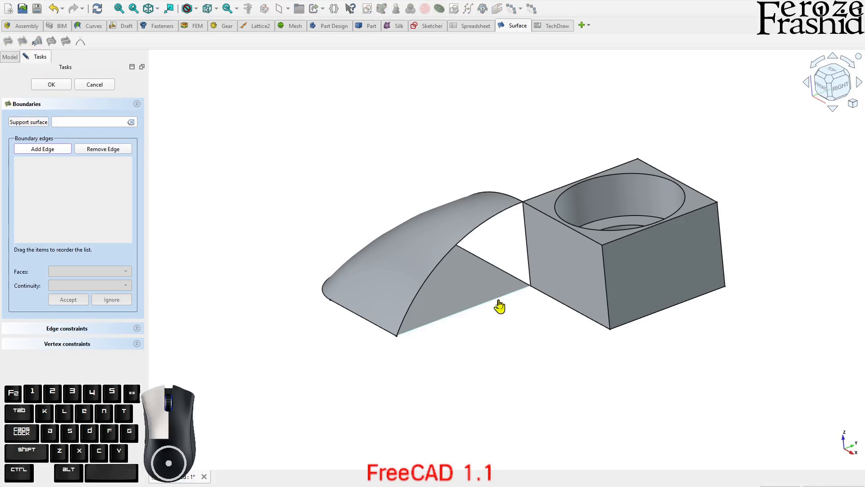
{"action": "left_click", "coordinate": [529, 267]}
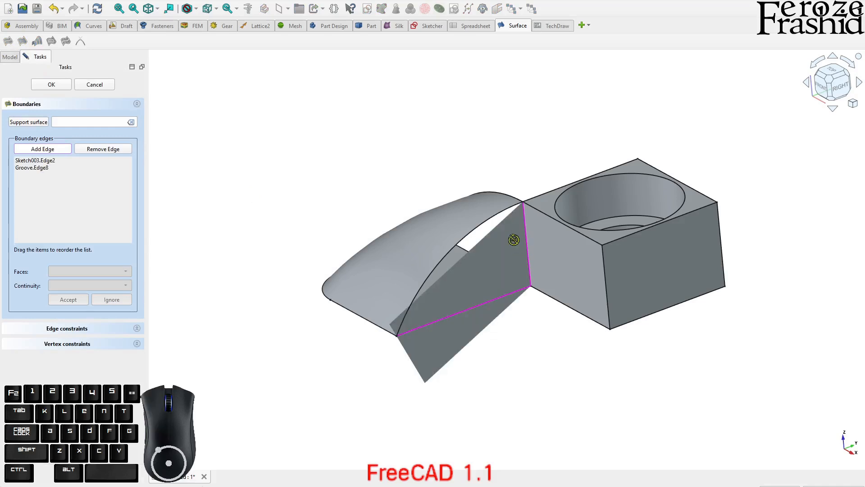
{"action": "left_click", "coordinate": [499, 217]}
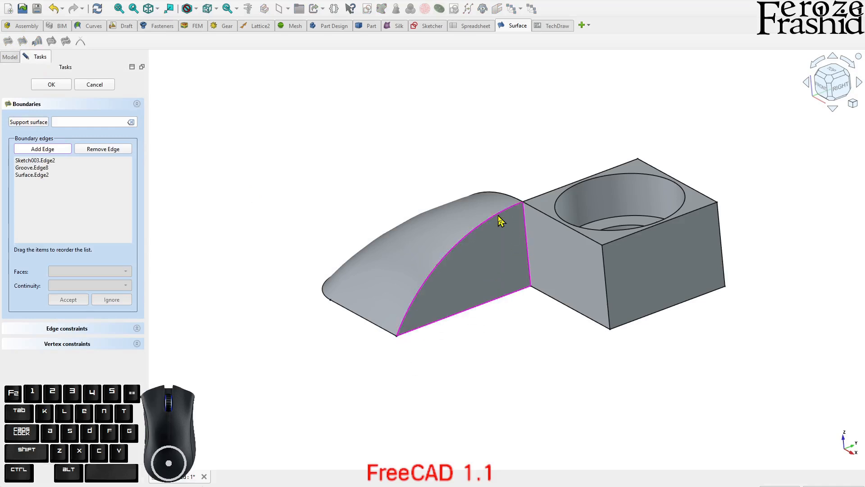
{"action": "left_click", "coordinate": [51, 85]}
{"action": "middle_click_drag", "start_coordinate": [387, 329], "coordinate": [222, 263]}
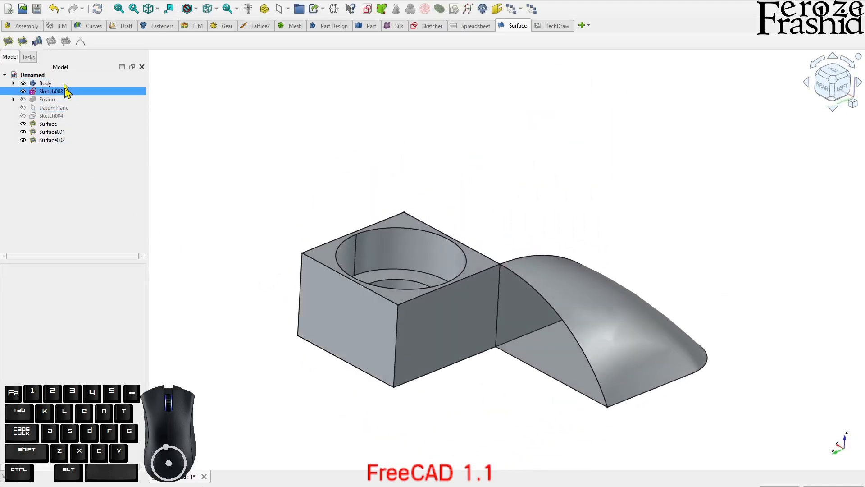
Fill the corner's remaining open side, bounded by the other inner sketch line, the block's vertical edge and the curved surface's edge
{"action": "left_click", "coordinate": [21, 42]}
{"action": "left_click", "coordinate": [545, 377]}
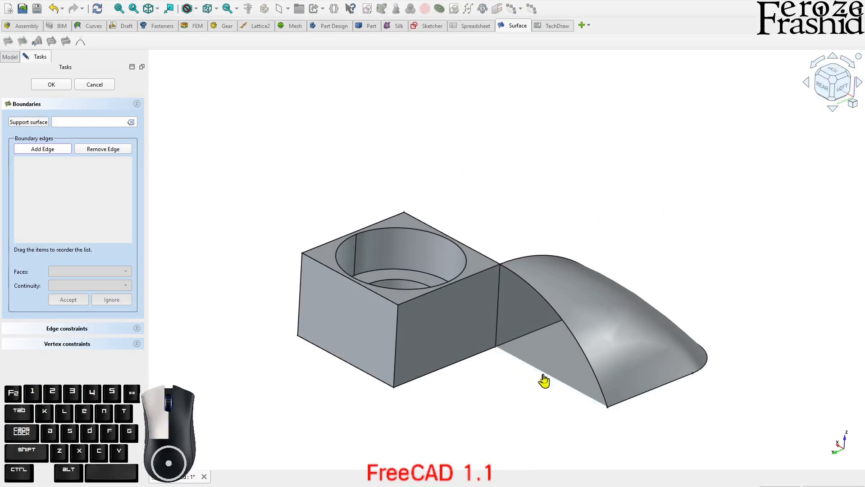
{"action": "left_click", "coordinate": [499, 307]}
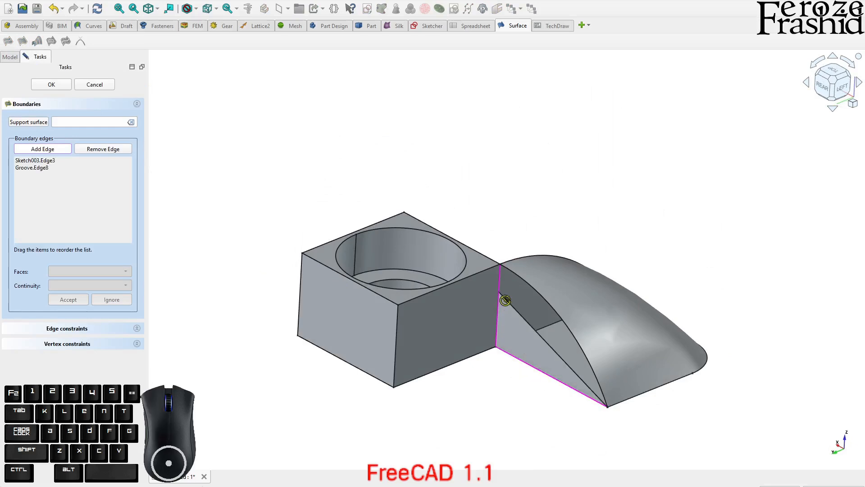
{"action": "left_click", "coordinate": [535, 294]}
{"action": "middle_click_drag", "start_coordinate": [551, 314], "coordinate": [386, 405]}
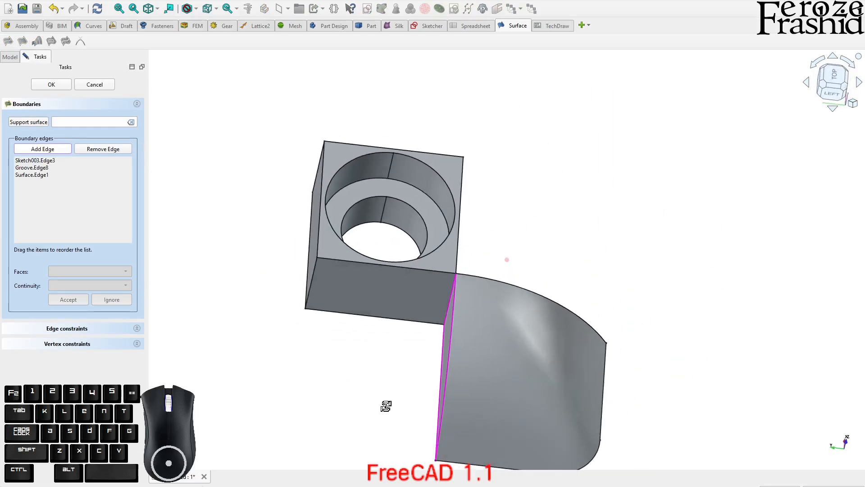
{"action": "left_click", "coordinate": [56, 88]}
{"action": "mouse_move", "coordinate": [574, 276]}
{"action": "middle_mouse_down"}
{"action": "mouse_move", "coordinate": [576, 338]}
{"action": "mouse_move", "coordinate": [463, 319]}
{"action": "mouse_move", "coordinate": [563, 287]}
{"action": "mouse_move", "coordinate": [450, 189]}
{"action": "mouse_move", "coordinate": [347, 207]}
{"action": "mouse_move", "coordinate": [469, 293]}
{"action": "mouse_move", "coordinate": [696, 302]}
{"action": "mouse_move", "coordinate": [518, 402]}
{"action": "mouse_move", "coordinate": [423, 304]}
{"action": "mouse_move", "coordinate": [665, 264]}
{"action": "mouse_move", "coordinate": [678, 236]}
{"action": "mouse_move", "coordinate": [611, 319]}
{"action": "mouse_move", "coordinate": [442, 327]}
{"action": "mouse_move", "coordinate": [440, 342]}
{"action": "mouse_move", "coordinate": [487, 302]}
{"action": "mouse_move", "coordinate": [495, 270]}
{"action": "mouse_move", "coordinate": [483, 323]}
{"action": "mouse_move", "coordinate": [340, 305]}
{"action": "middle_mouse_up"}
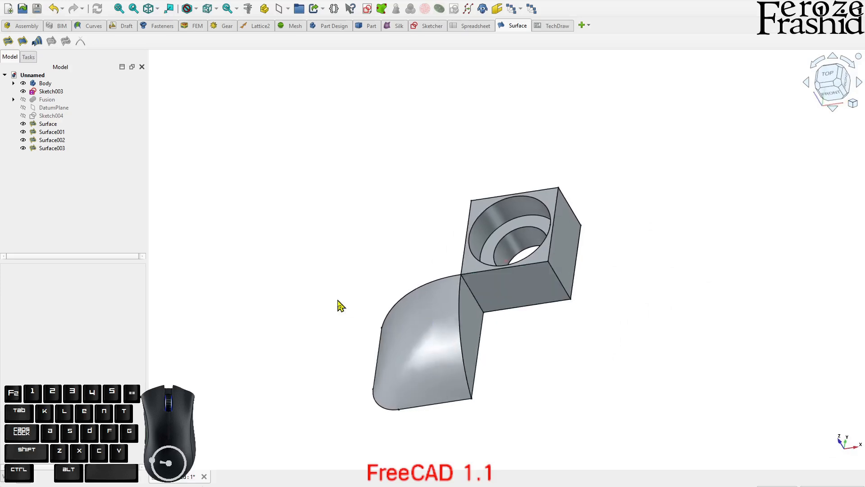
Examine the enclosed corner surfaces and the central block from several angles
{"action": "scroll", "coordinate": [339, 302], "scroll_direction": "down", "scroll_amount": 1}
{"action": "scroll", "coordinate": [438, 323], "scroll_direction": "up", "scroll_amount": 2}
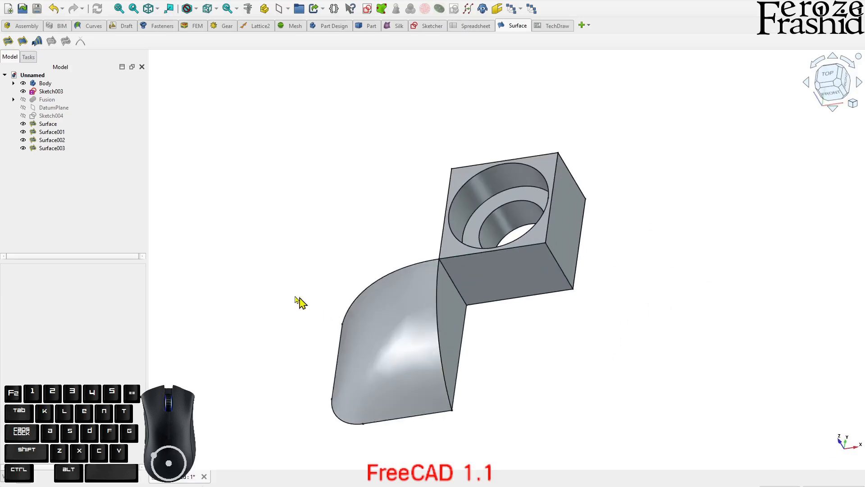
{"action": "scroll", "coordinate": [327, 313], "scroll_direction": "down", "scroll_amount": 2}
{"action": "middle_click_drag", "start_coordinate": [326, 313], "coordinate": [446, 279]}
{"action": "left_click", "coordinate": [450, 281]}
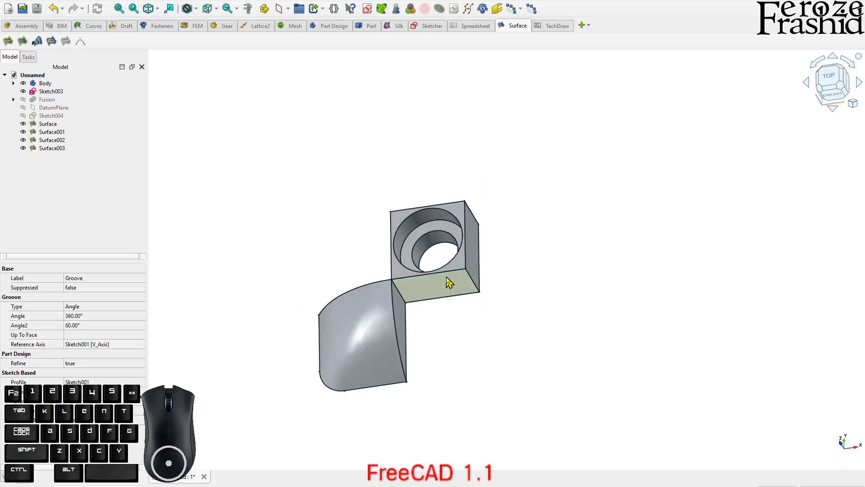
{"action": "left_click", "coordinate": [386, 344]}
{"action": "left_click", "coordinate": [456, 344]}
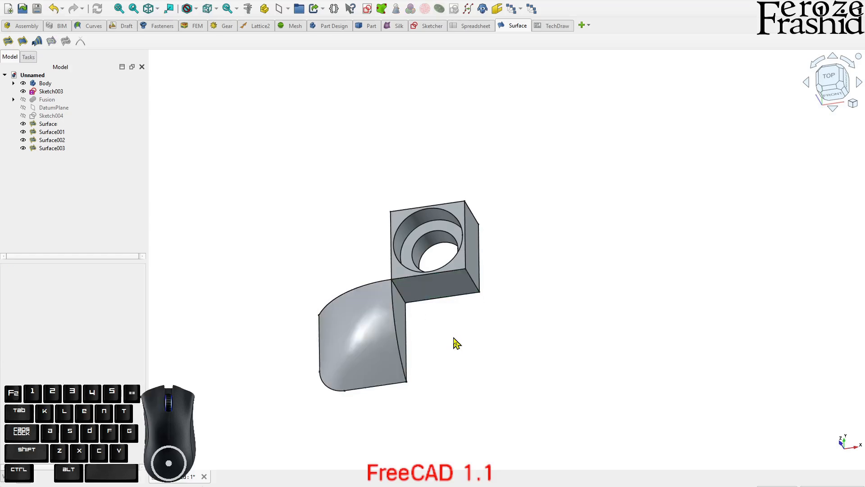
{"action": "middle_click_drag", "start_coordinate": [311, 230], "coordinate": [332, 166]}
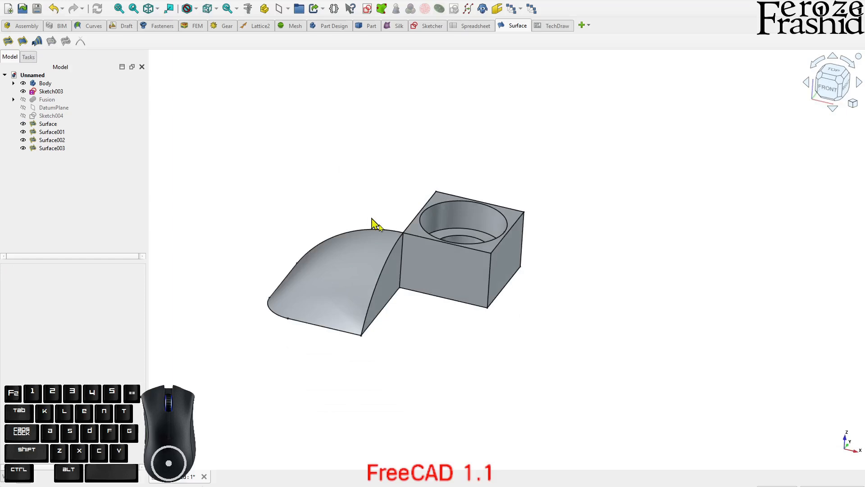
{"action": "left_click", "coordinate": [455, 280]}
{"action": "left_click", "coordinate": [435, 337]}
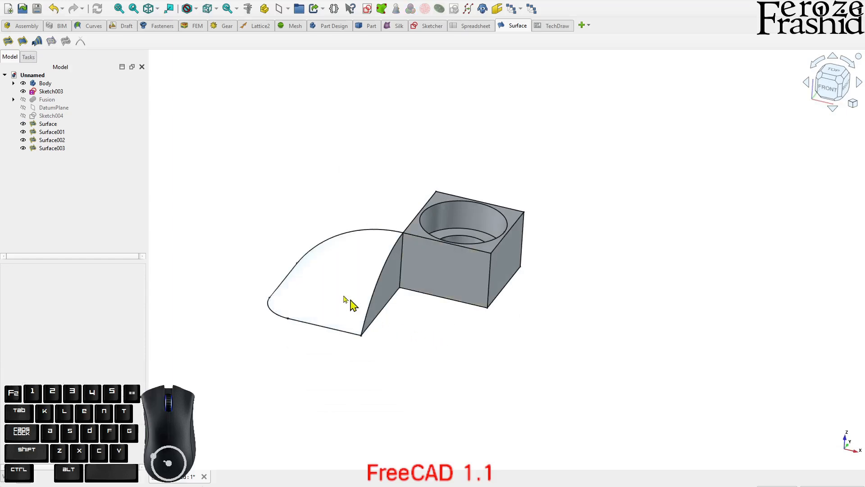
{"action": "left_click", "coordinate": [335, 291]}
{"action": "left_click", "coordinate": [268, 203]}
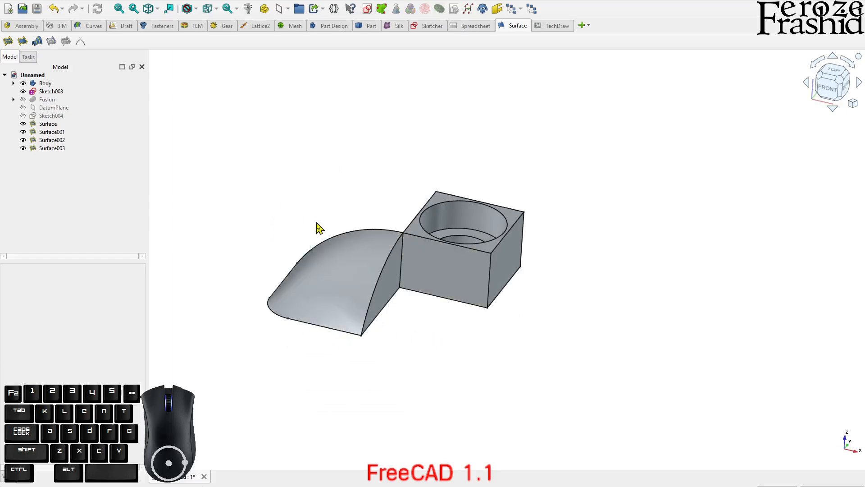
{"action": "left_click", "coordinate": [489, 275]}
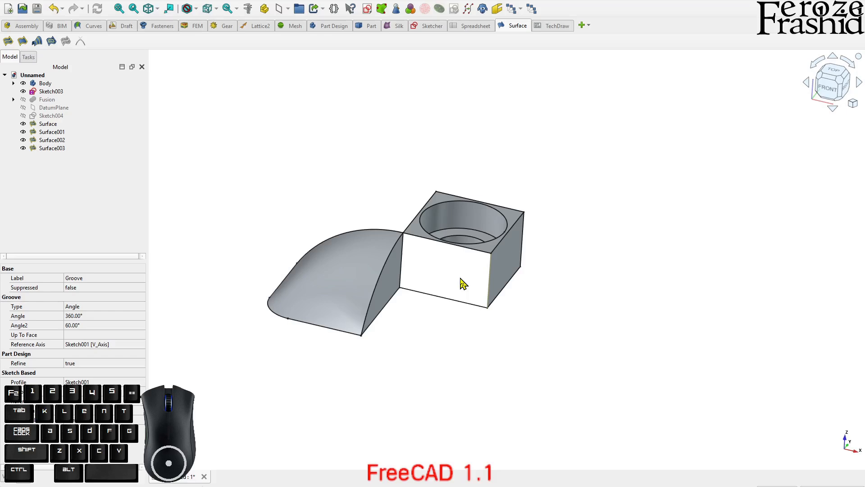
Select all four filling surfaces of the corner together
{"action": "left_click", "coordinate": [325, 280]}
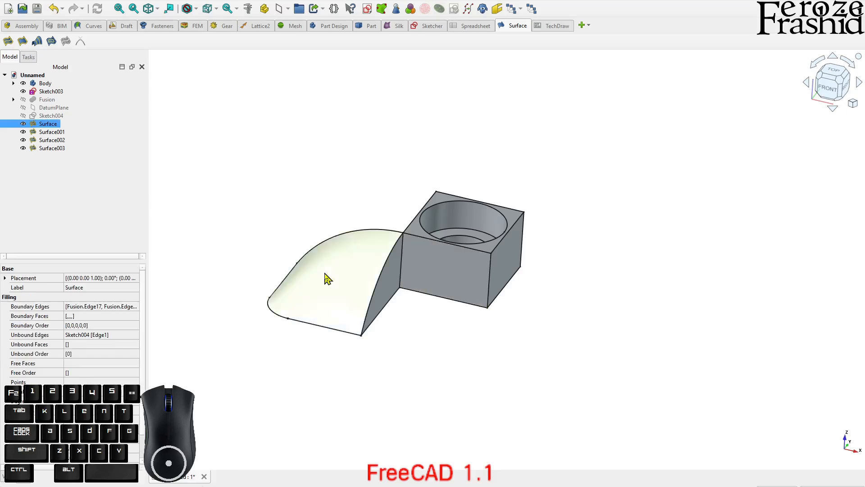
{"action": "middle_click_drag", "start_coordinate": [323, 285], "coordinate": [351, 289]}
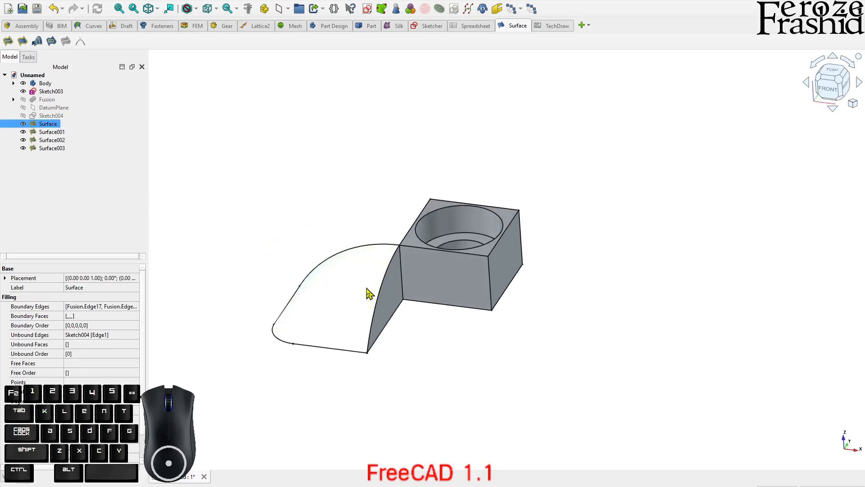
{"action": "left_click", "coordinate": [61, 132], "text": "ctrl"}
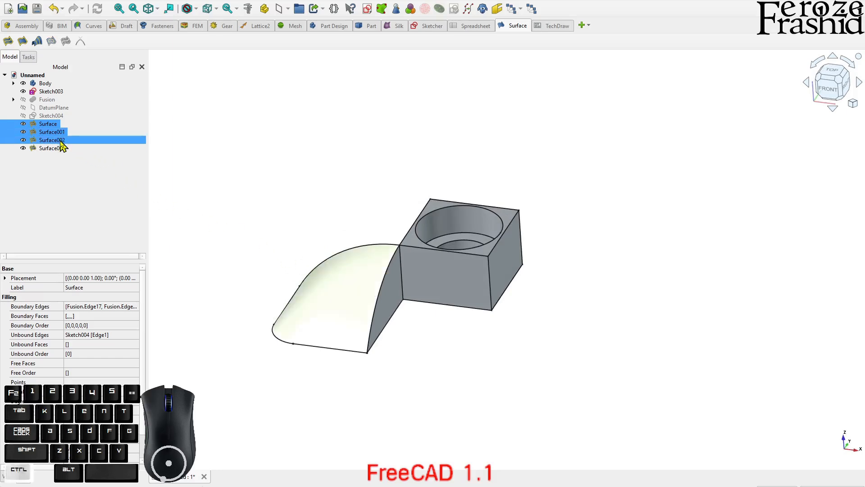
{"action": "left_click", "coordinate": [61, 140], "text": "ctrl"}
{"action": "left_click", "coordinate": [59, 149], "text": "ctrl"}
{"action": "middle_click_drag", "start_coordinate": [349, 284], "coordinate": [377, 321]}
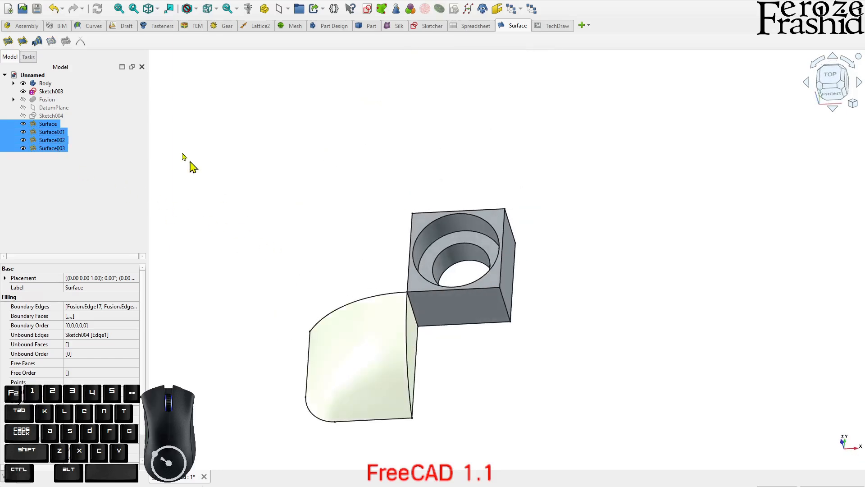
Switch to the Curves workbench and view the addon manager's list of workbenches, closing it without changes
{"action": "left_click", "coordinate": [93, 25]}
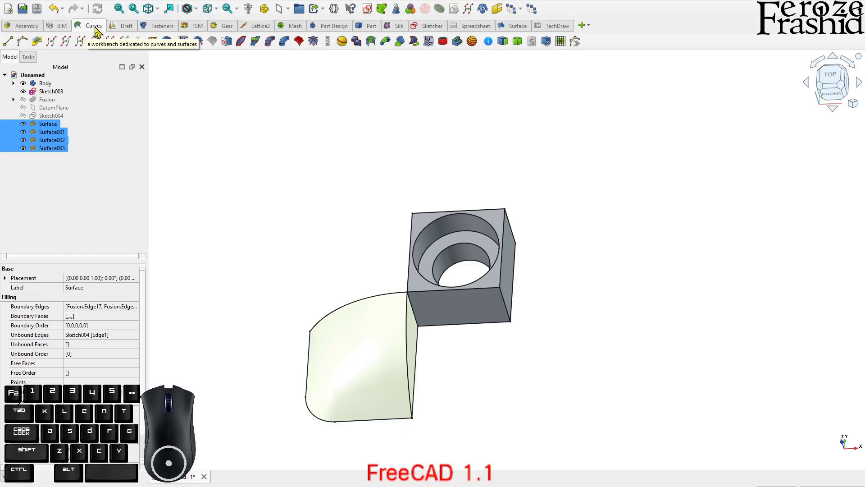
{"action": "left_click", "coordinate": [68, 1]}
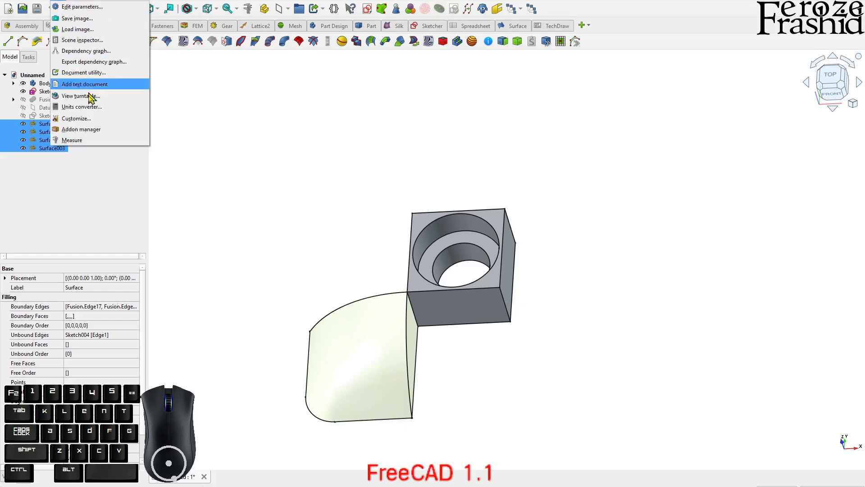
{"action": "left_click", "coordinate": [94, 131]}
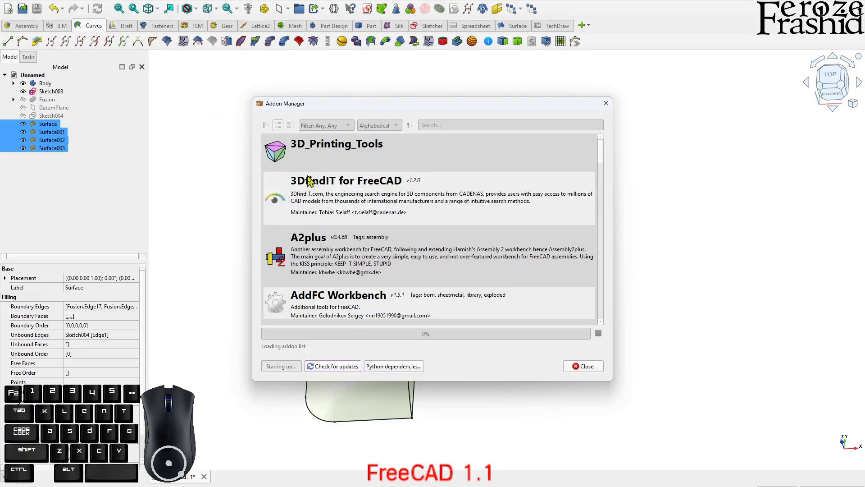
{"action": "left_click", "coordinate": [585, 366]}
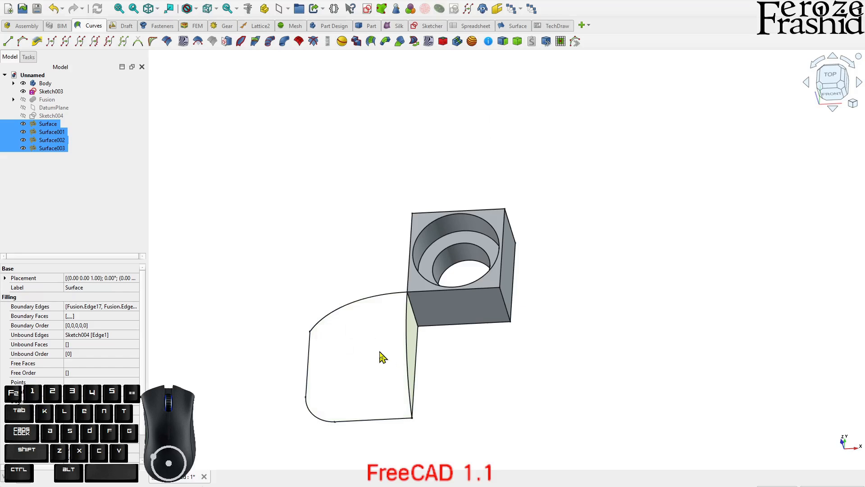
Create a parametric solid from the four selected filling surfaces and hide the curved surface that remains shown
{"action": "left_click", "coordinate": [520, 44]}
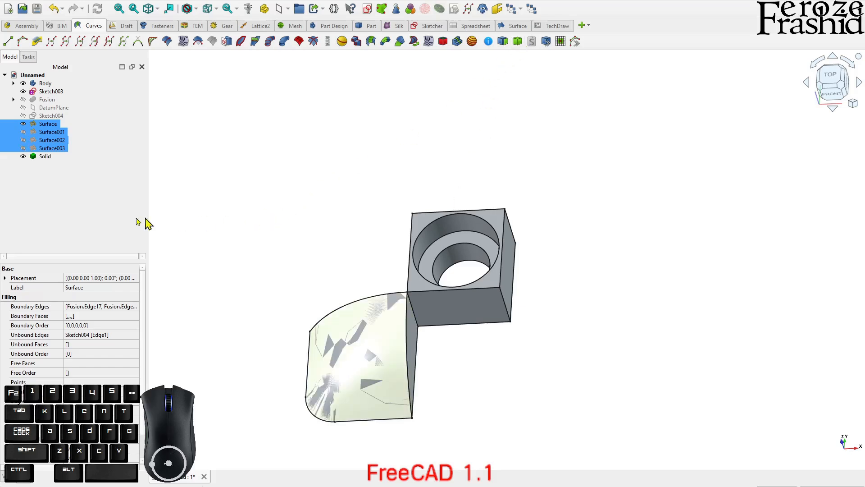
{"action": "left_click", "coordinate": [72, 208]}
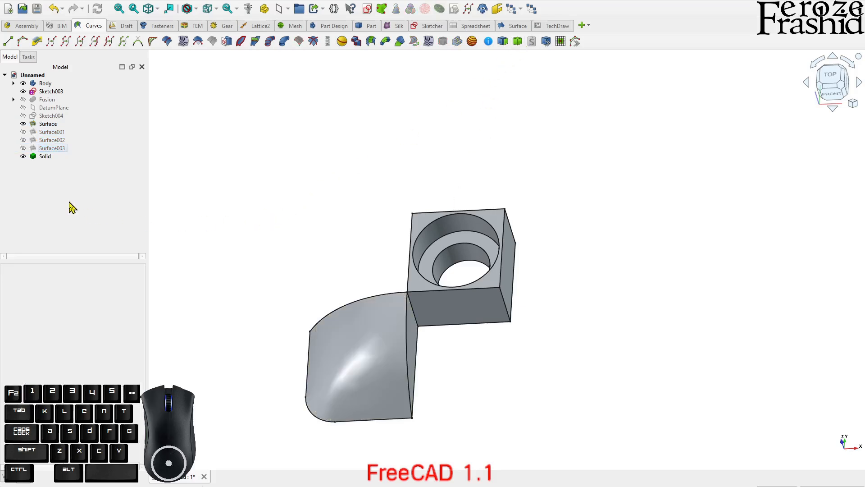
{"action": "left_click", "coordinate": [51, 124]}
{"action": "left_click", "coordinate": [57, 132], "text": "ctrl"}
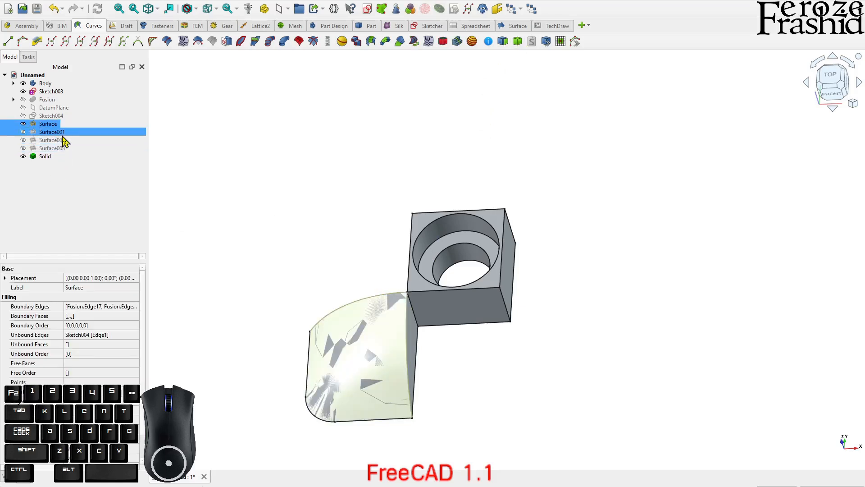
{"action": "left_click", "coordinate": [55, 198]}
{"action": "left_click", "coordinate": [35, 158]}
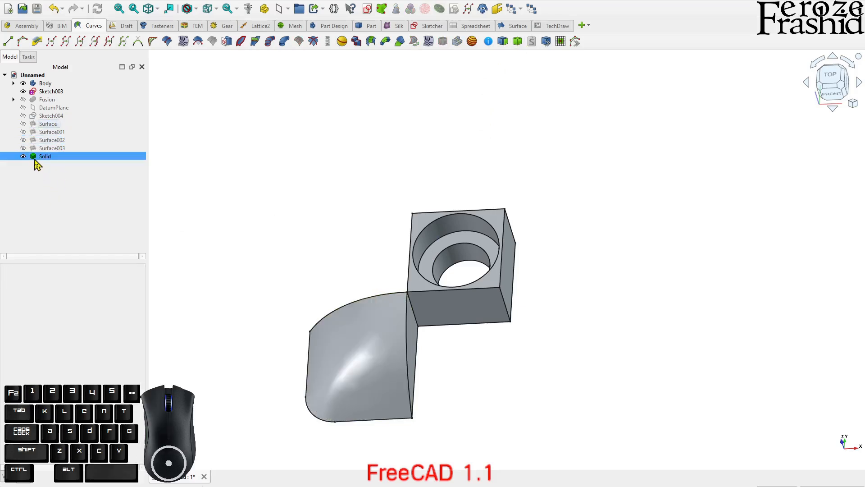
{"action": "left_click", "coordinate": [53, 192]}
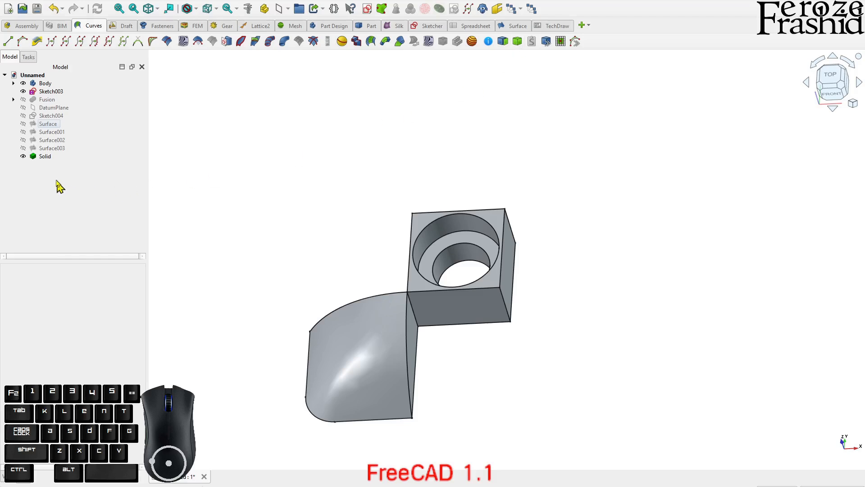
{"action": "left_click", "coordinate": [53, 157]}
{"action": "left_click", "coordinate": [54, 178]}
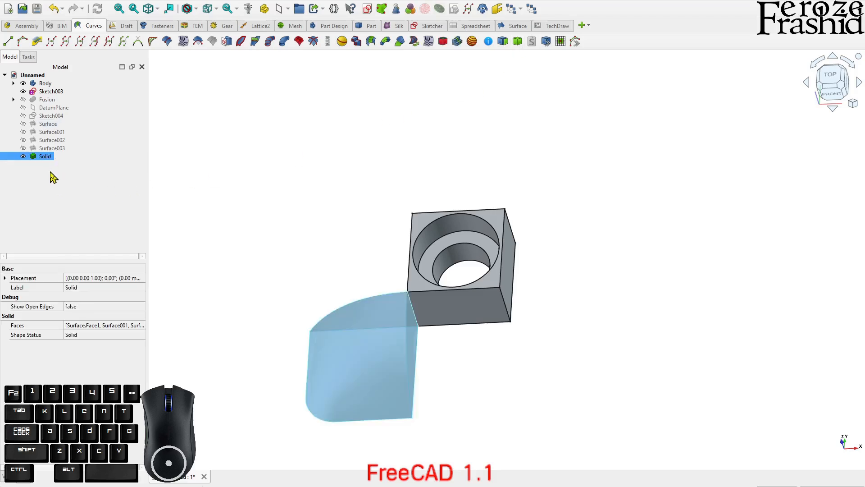
{"action": "left_click", "coordinate": [37, 158]}
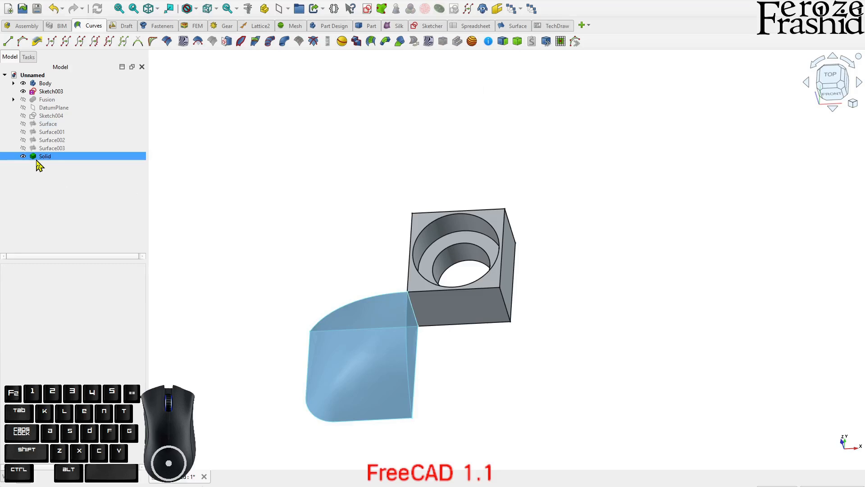
{"action": "left_click", "coordinate": [39, 180]}
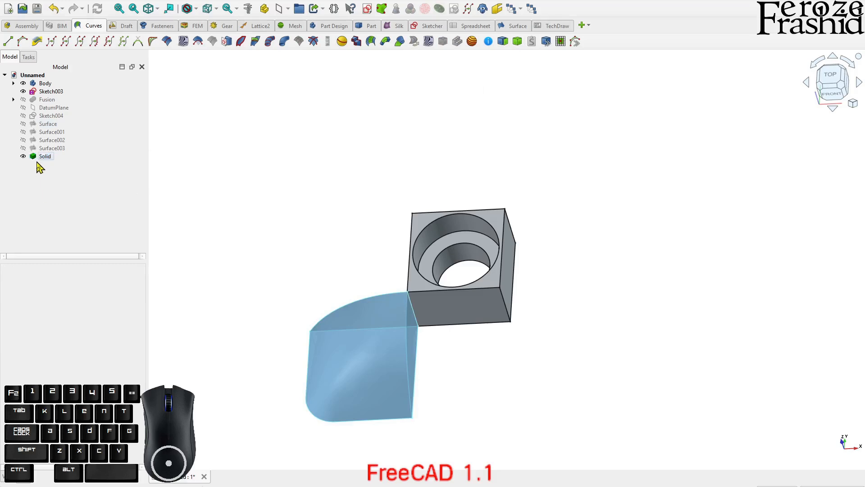
{"action": "left_click", "coordinate": [50, 162]}
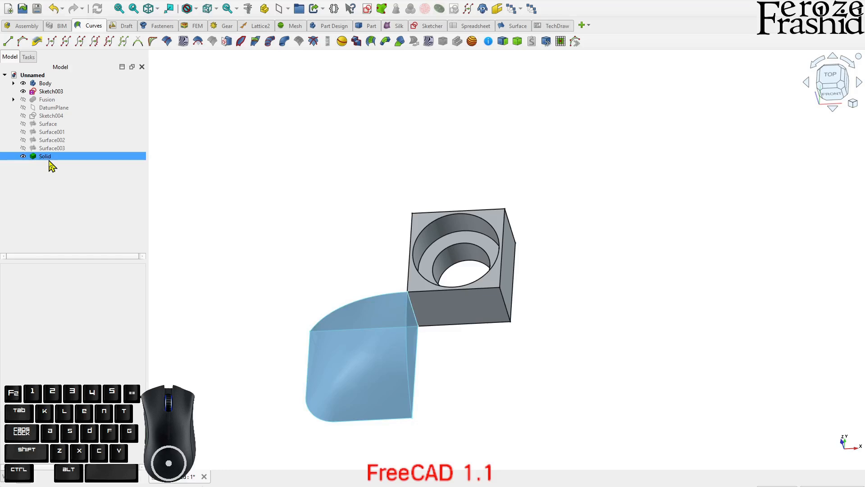
Check the geometry of the corner solid in the Part workbench with the boolean operation check enabled, and review the reported results
{"action": "left_click", "coordinate": [49, 160]}
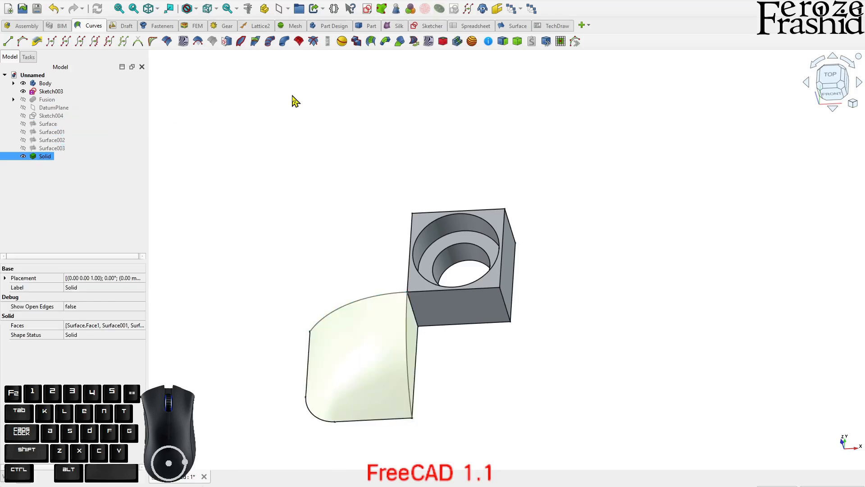
{"action": "left_click", "coordinate": [358, 27]}
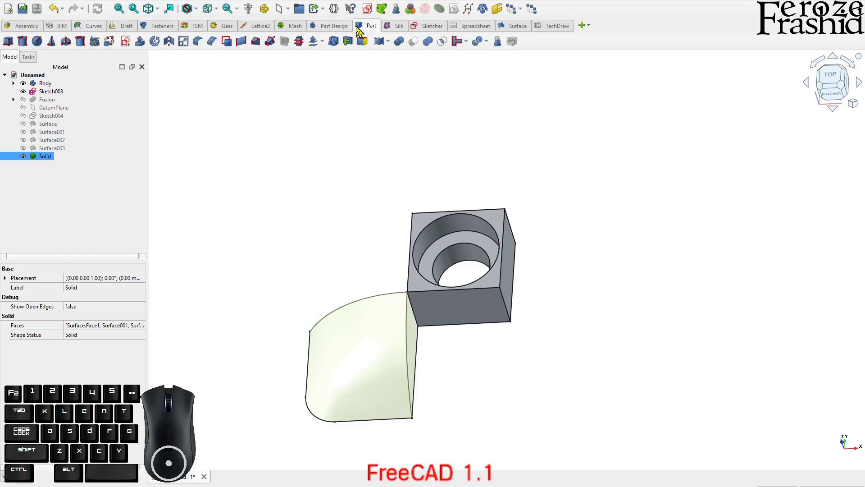
{"action": "left_click", "coordinate": [70, 193]}
{"action": "left_click", "coordinate": [45, 157]}
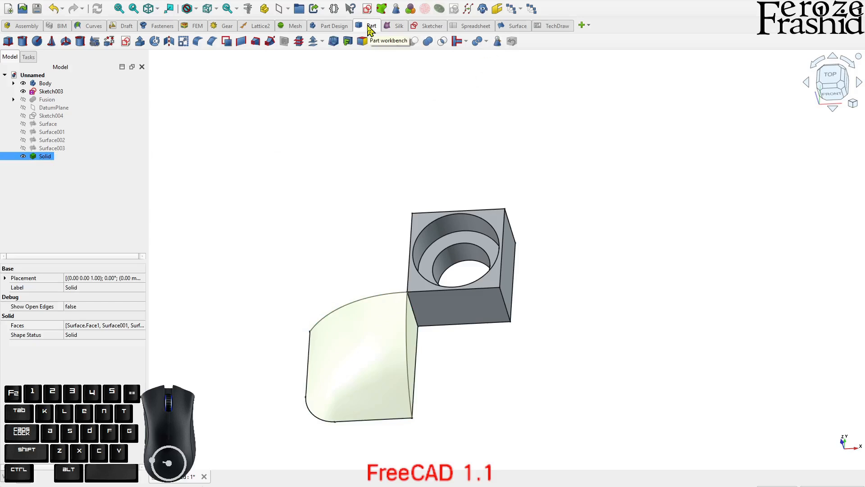
{"action": "left_click", "coordinate": [499, 42]}
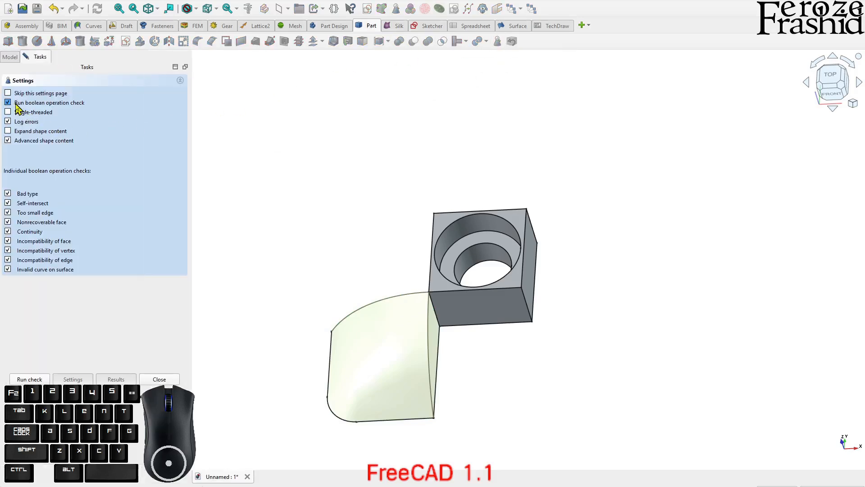
{"action": "mouse_move", "coordinate": [21, 105]}
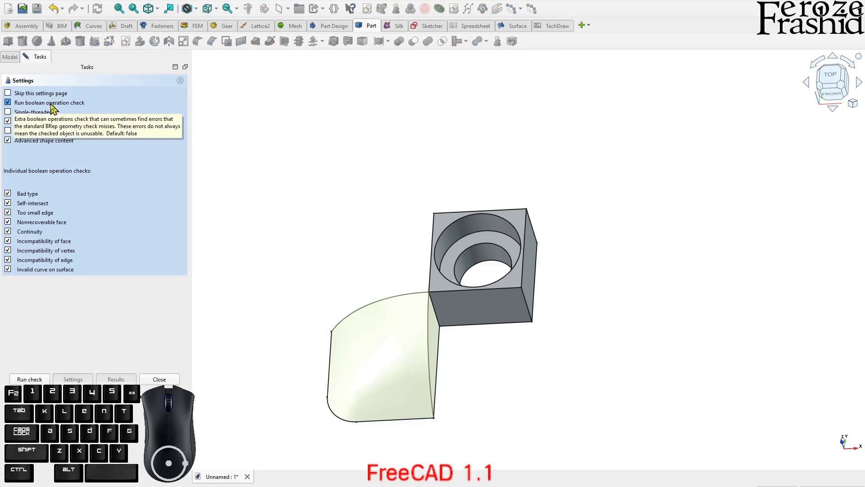
{"action": "left_click", "coordinate": [33, 380]}
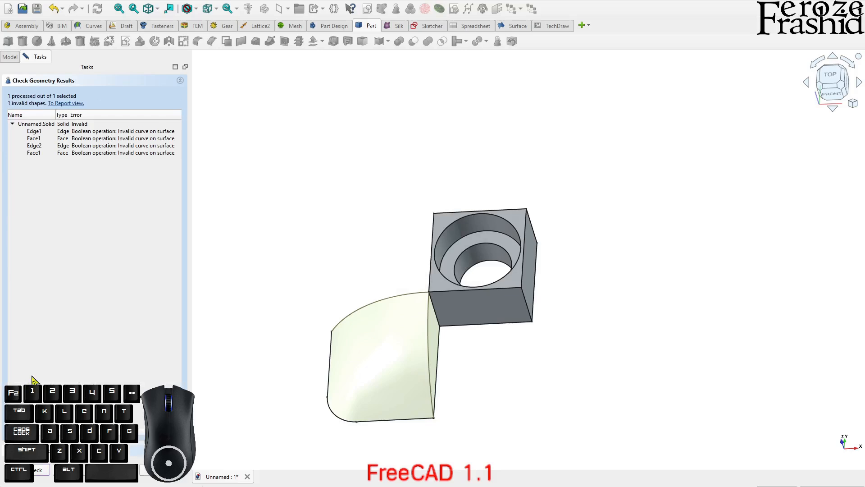
{"action": "left_click", "coordinate": [73, 140]}
{"action": "left_click_drag", "start_coordinate": [70, 115], "coordinate": [74, 115]}
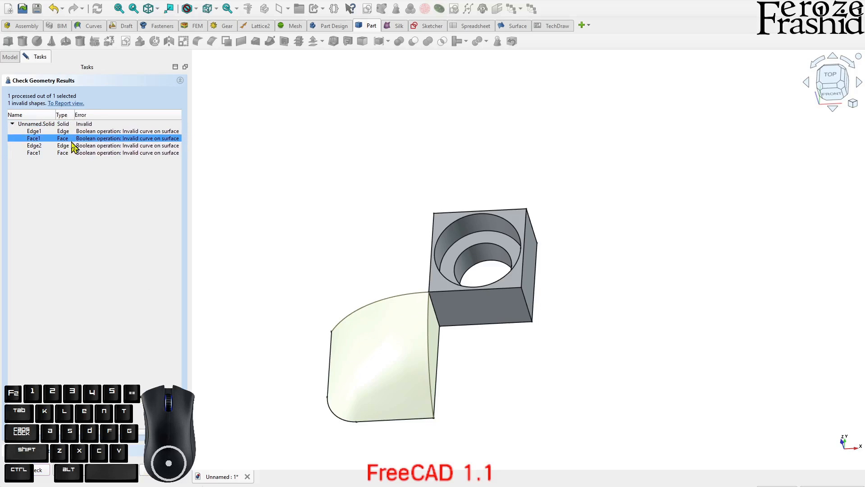
{"action": "left_click", "coordinate": [146, 470]}
{"action": "left_click", "coordinate": [45, 157]}
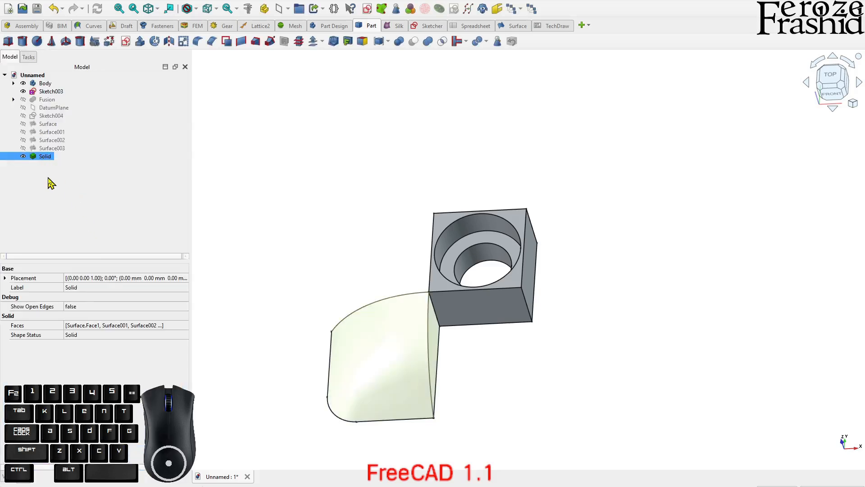
{"action": "left_click", "coordinate": [44, 177]}
{"action": "left_click", "coordinate": [45, 158]}
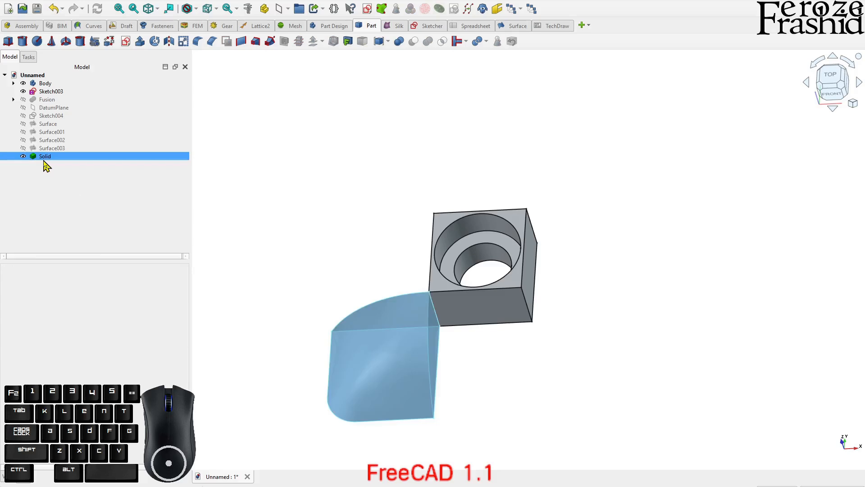
{"action": "left_click", "coordinate": [261, 295]}
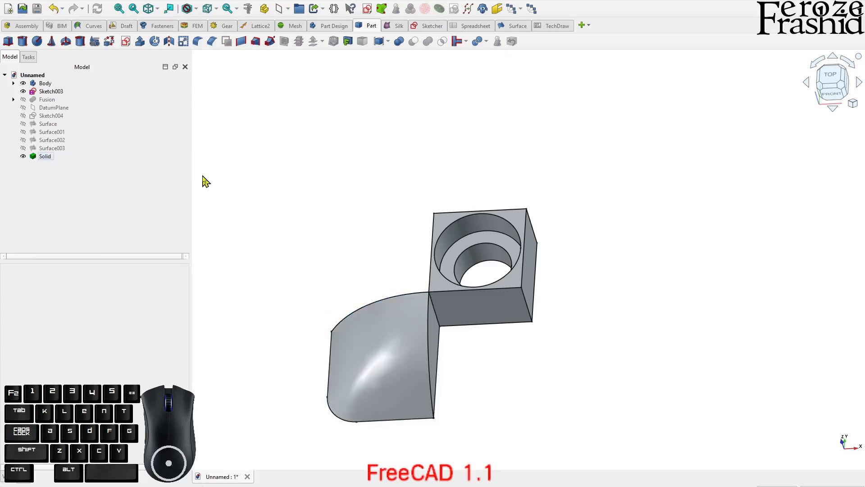
{"action": "middle_click_drag", "start_coordinate": [498, 273], "coordinate": [496, 254]}
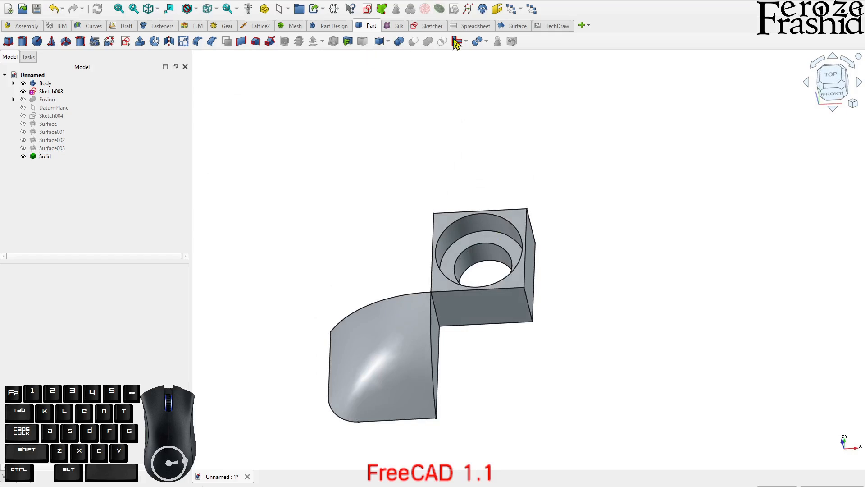
{"action": "left_click", "coordinate": [377, 339]}
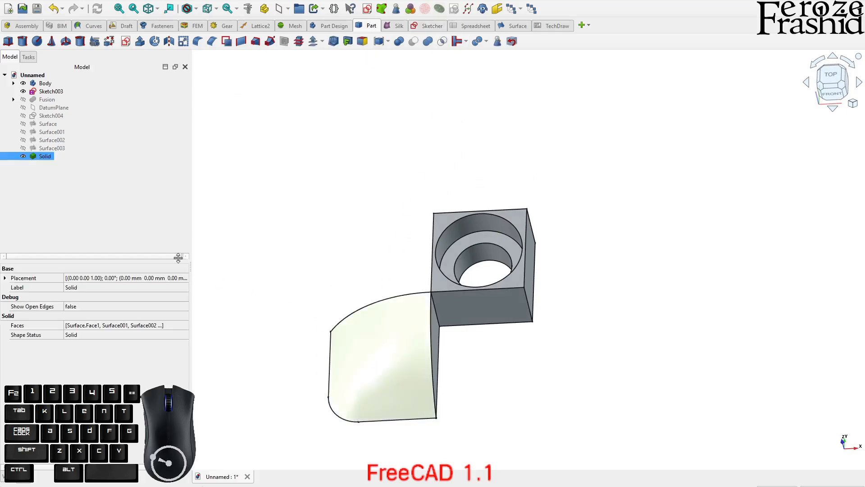
Show the hidden Fusion object with the four curved arms around the central block
{"action": "left_click", "coordinate": [47, 99]}
{"action": "key", "text": "space"}
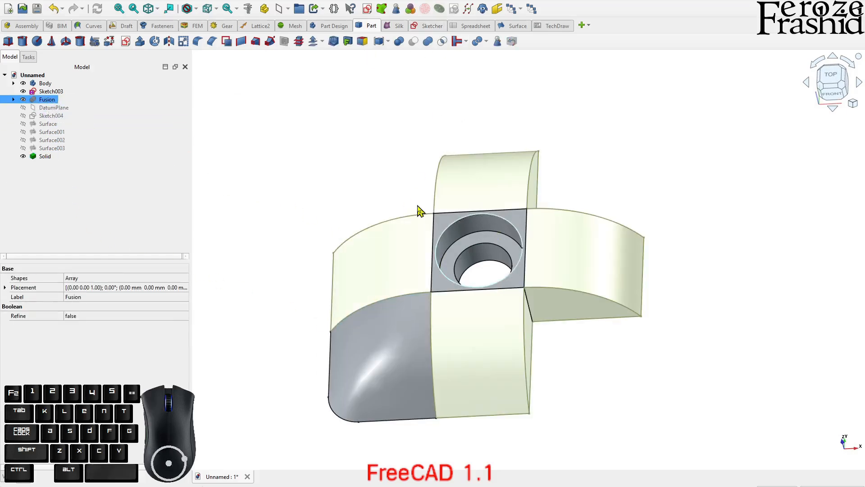
{"action": "middle_click_drag", "start_coordinate": [491, 307], "coordinate": [550, 311]}
Make a fused polar link array of the corner solid about the origin, with 4 elements over 360°
{"action": "left_click", "coordinate": [449, 377]}
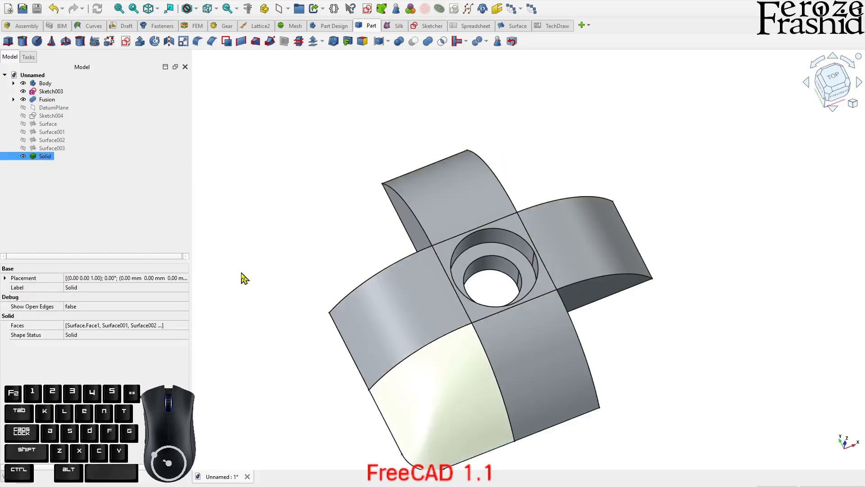
{"action": "left_click", "coordinate": [531, 9]}
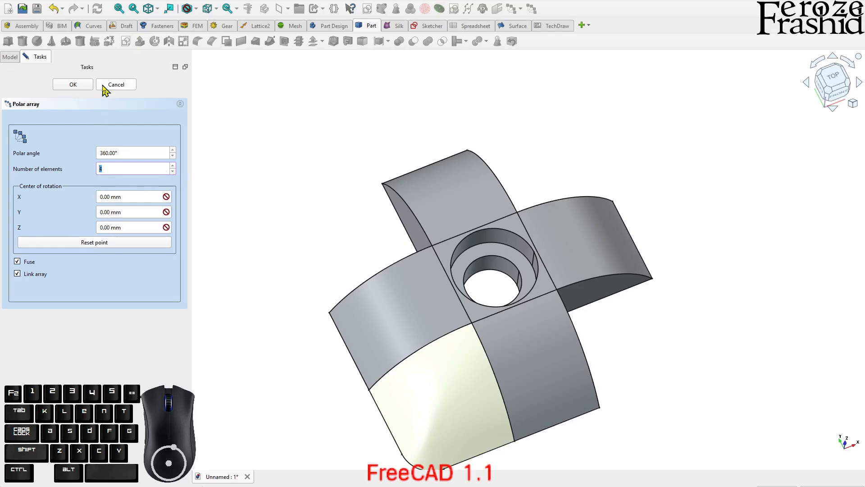
{"action": "left_click", "coordinate": [86, 86]}
{"action": "left_click", "coordinate": [263, 131]}
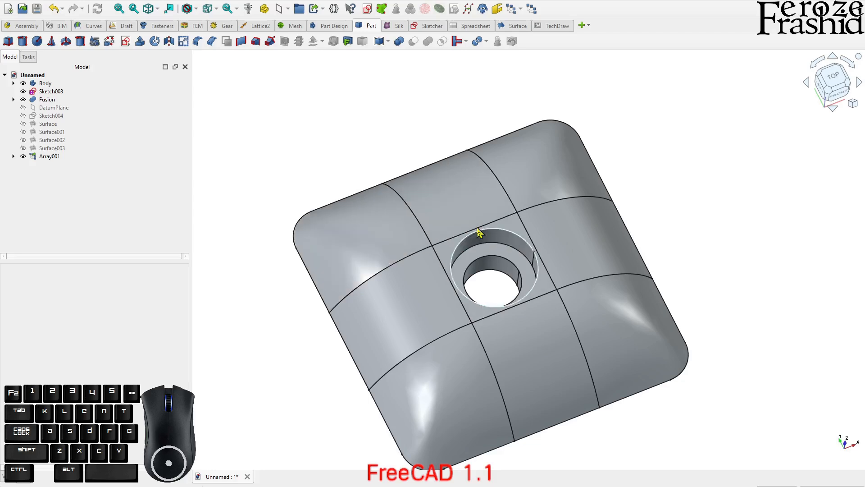
Examine the arrayed corner solids and the curved arms between them around the central block
{"action": "scroll", "coordinate": [409, 186], "scroll_direction": "down", "scroll_amount": 1}
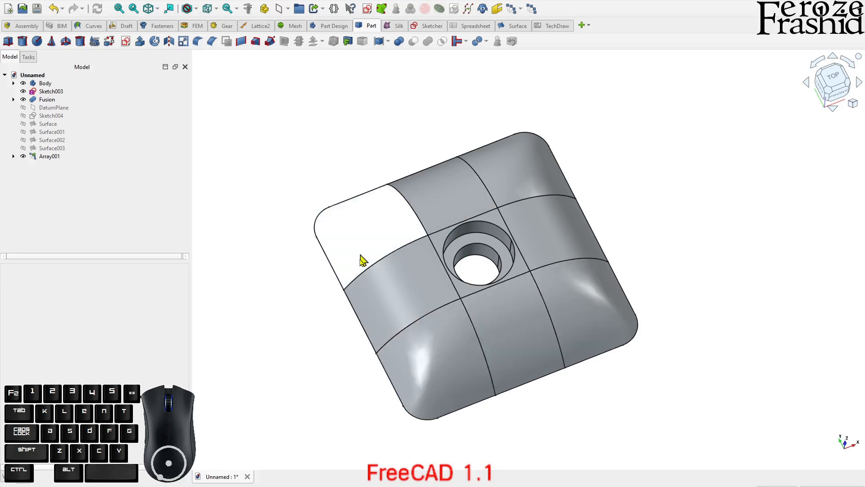
{"action": "middle_click_drag", "start_coordinate": [568, 317], "coordinate": [563, 290]}
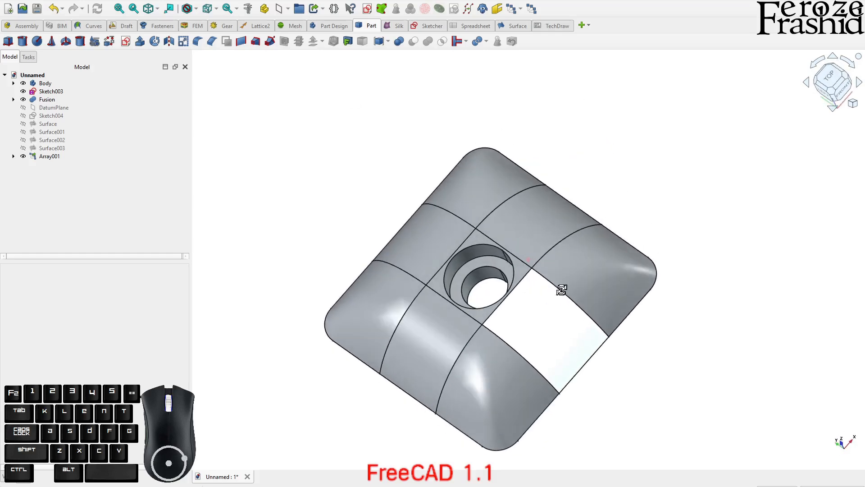
{"action": "left_click", "coordinate": [482, 243]}
{"action": "left_click", "coordinate": [435, 340]}
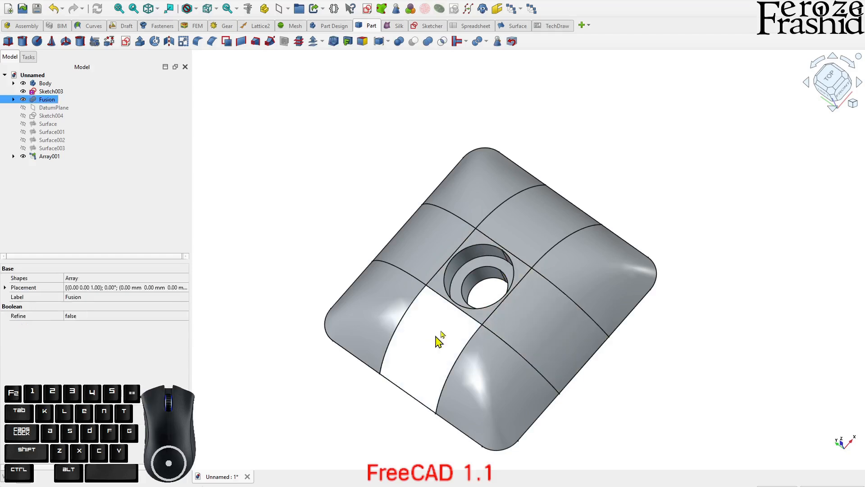
{"action": "left_click", "coordinate": [526, 229]}
{"action": "left_click", "coordinate": [446, 242]}
{"action": "left_click", "coordinate": [482, 385]}
{"action": "left_click", "coordinate": [597, 273]}
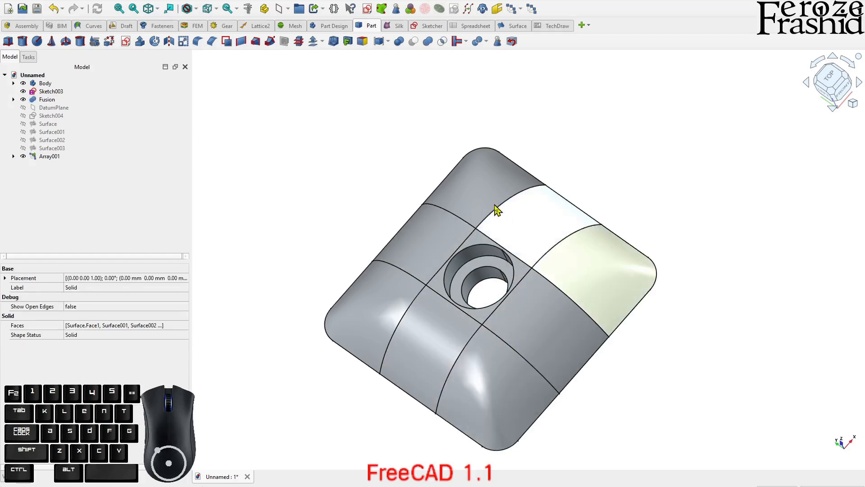
{"action": "left_click", "coordinate": [473, 209]}
{"action": "left_click", "coordinate": [318, 219]}
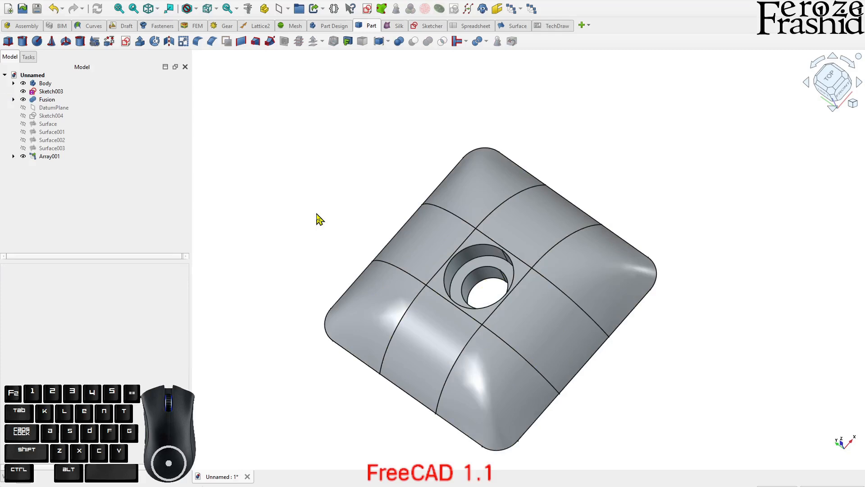
{"action": "left_click", "coordinate": [55, 157]}
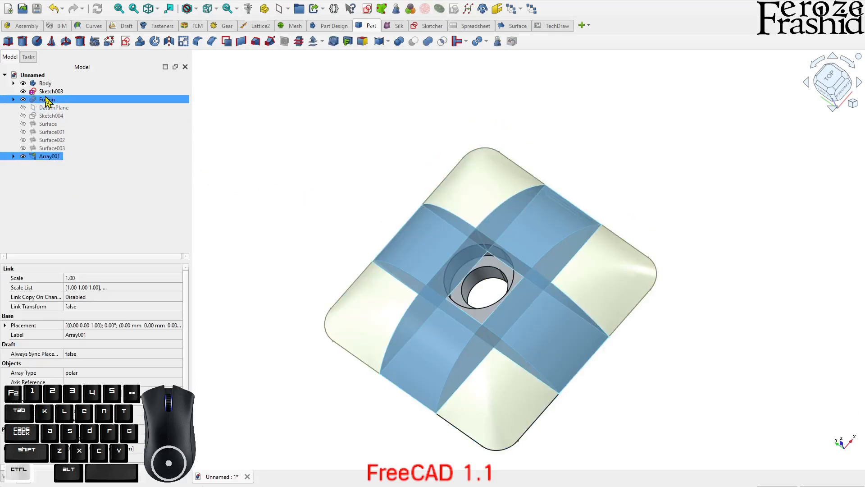
{"action": "left_click", "coordinate": [47, 100], "text": "ctrl"}
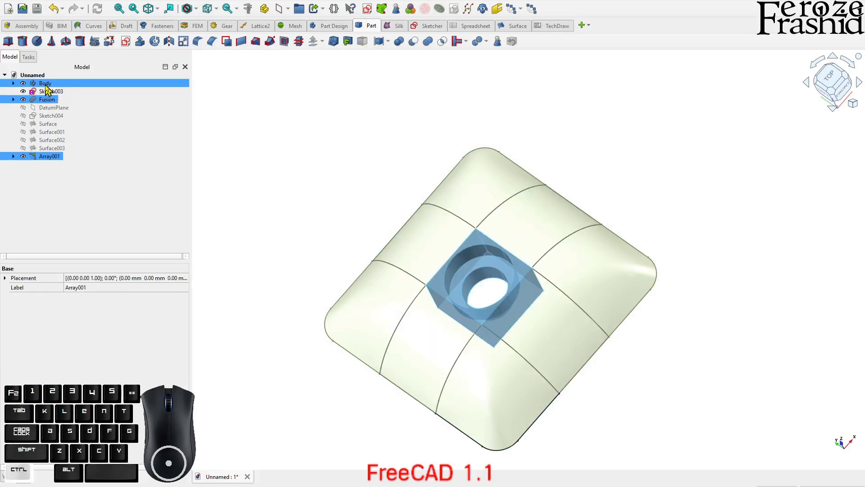
{"action": "left_click", "coordinate": [45, 84], "text": "ctrl"}
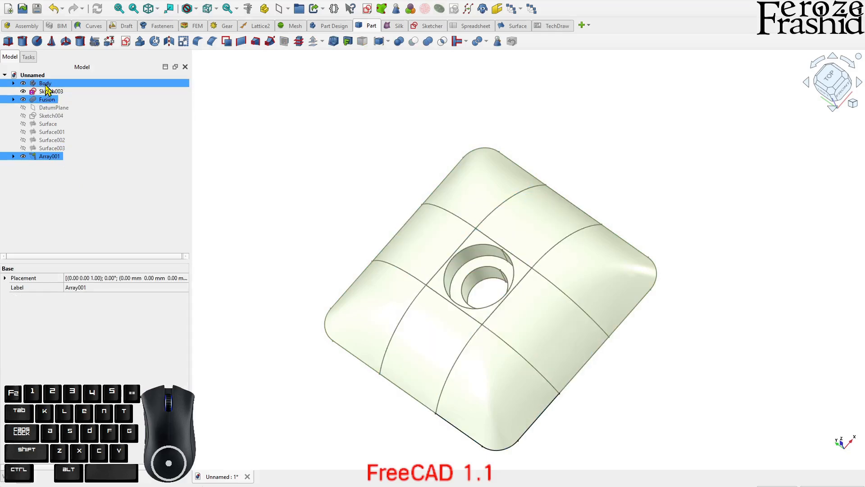
{"action": "left_click", "coordinate": [79, 199]}
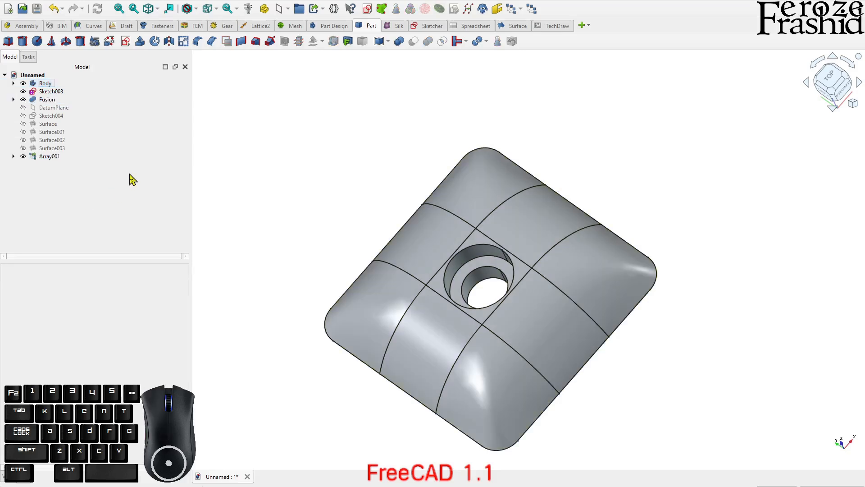
Examine the central body's feature tree and compare selecting its Groove feature with selecting the whole Body
{"action": "left_click", "coordinate": [20, 84]}
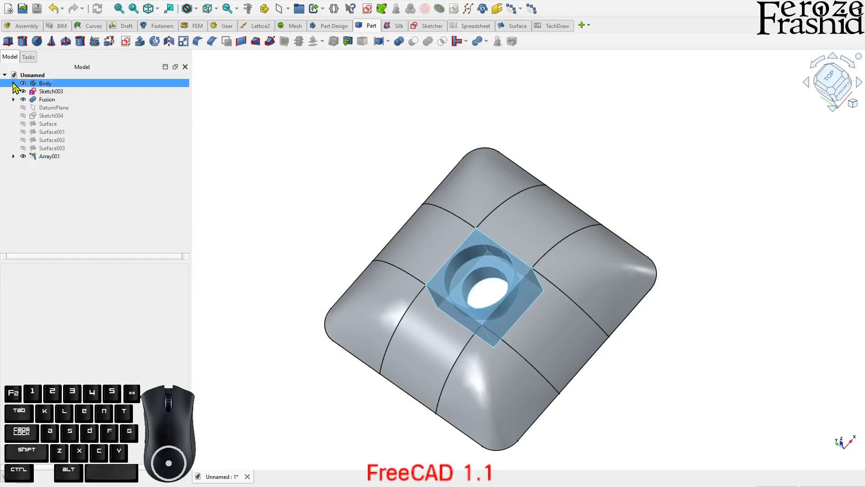
{"action": "left_click", "coordinate": [14, 85]}
{"action": "left_click", "coordinate": [68, 222]}
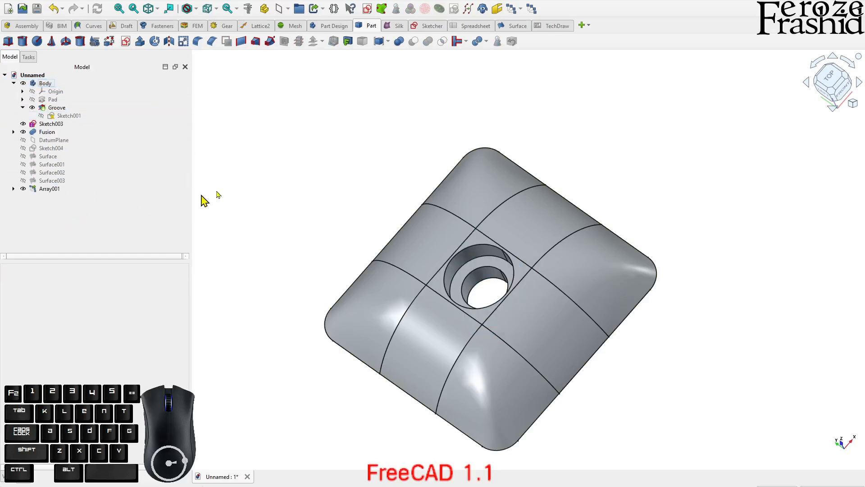
{"action": "left_click", "coordinate": [481, 269]}
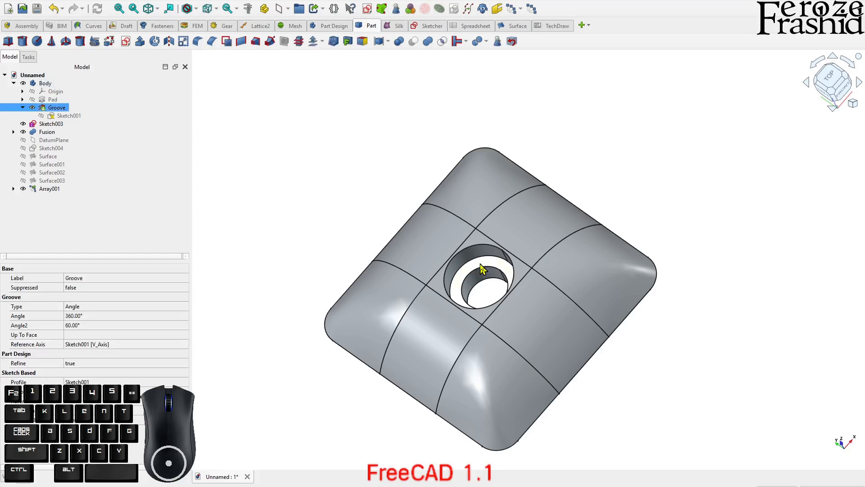
{"action": "left_click", "coordinate": [65, 110]}
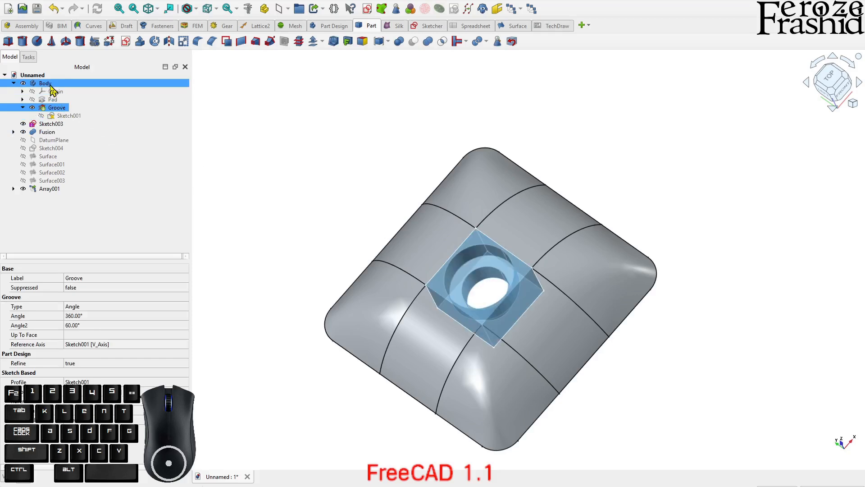
{"action": "left_click", "coordinate": [23, 108]}
{"action": "left_click", "coordinate": [71, 216]}
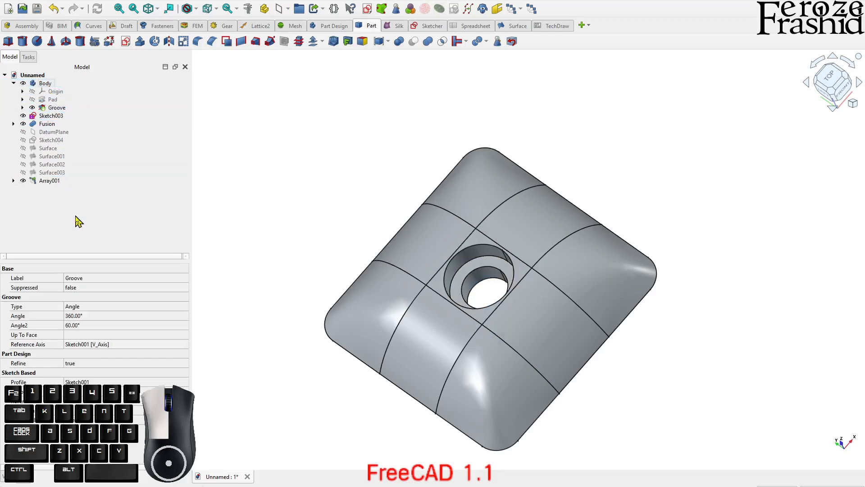
{"action": "left_click", "coordinate": [481, 258]}
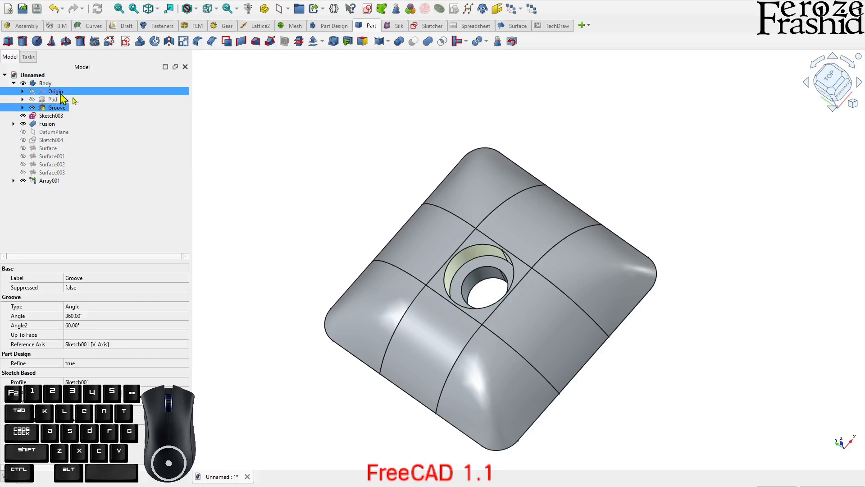
{"action": "left_click", "coordinate": [314, 161]}
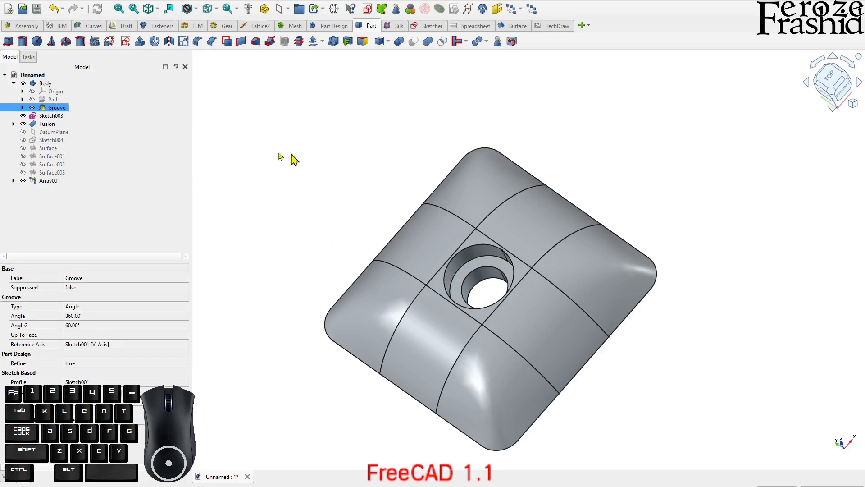
{"action": "left_click", "coordinate": [476, 251]}
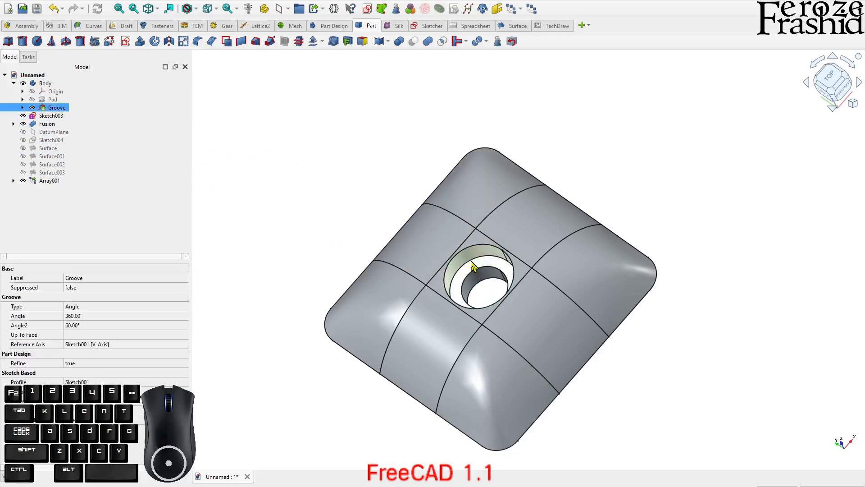
{"action": "left_click", "coordinate": [324, 201]}
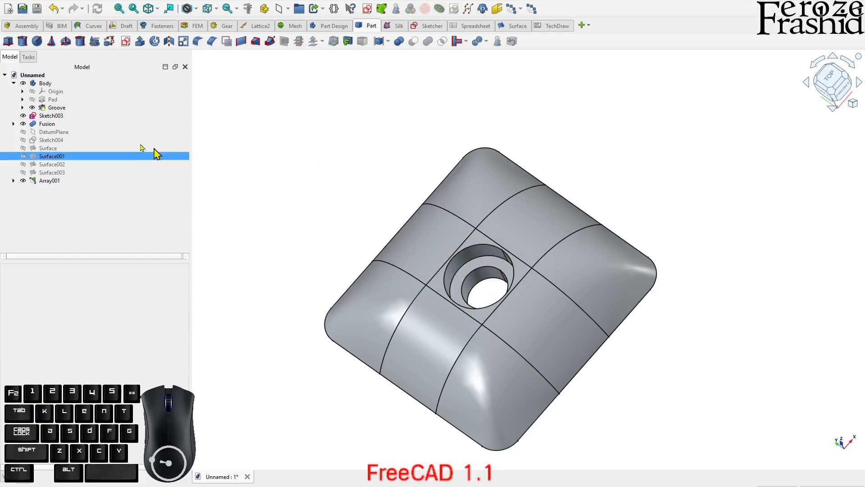
{"action": "left_click", "coordinate": [52, 85]}
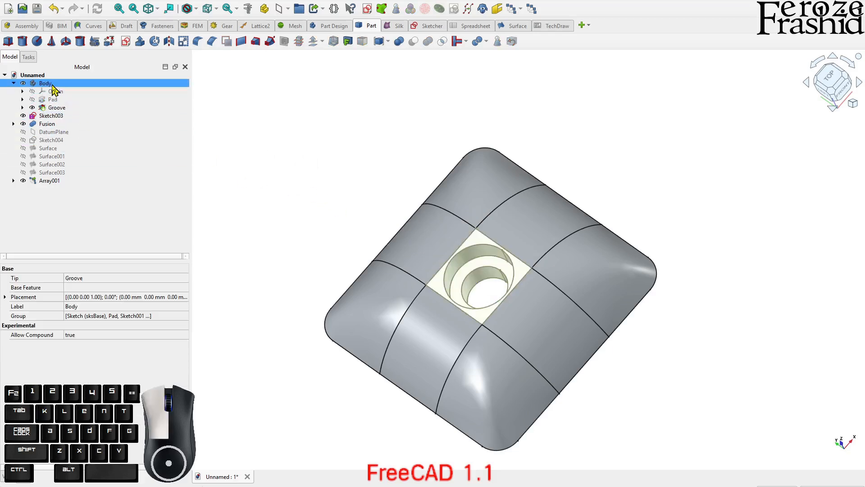
{"action": "left_click", "coordinate": [56, 109]}
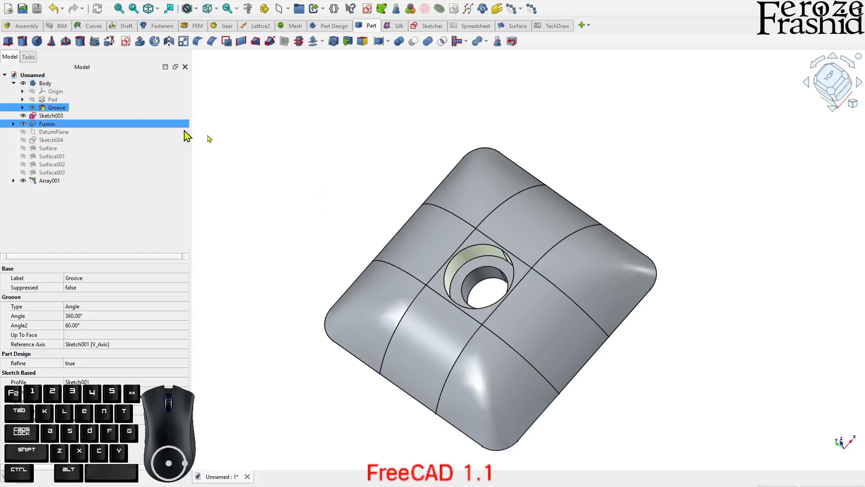
{"action": "left_click", "coordinate": [280, 150]}
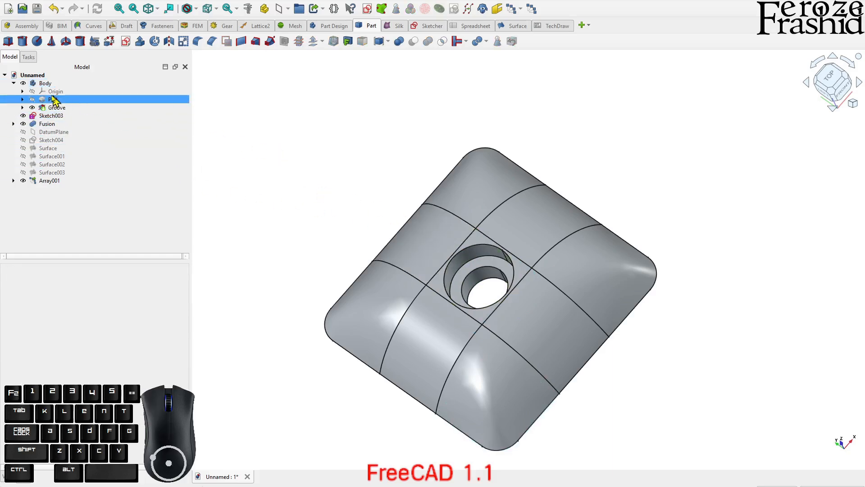
{"action": "left_click", "coordinate": [47, 85]}
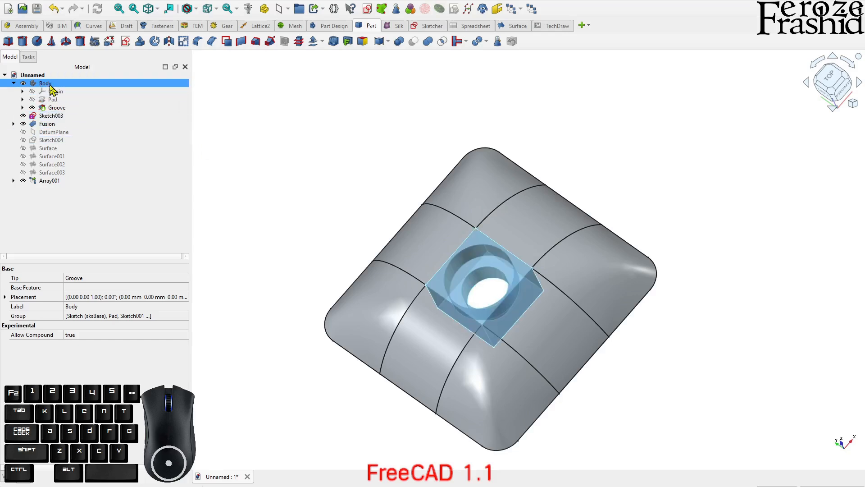
{"action": "left_click", "coordinate": [48, 127], "text": "ctrl"}
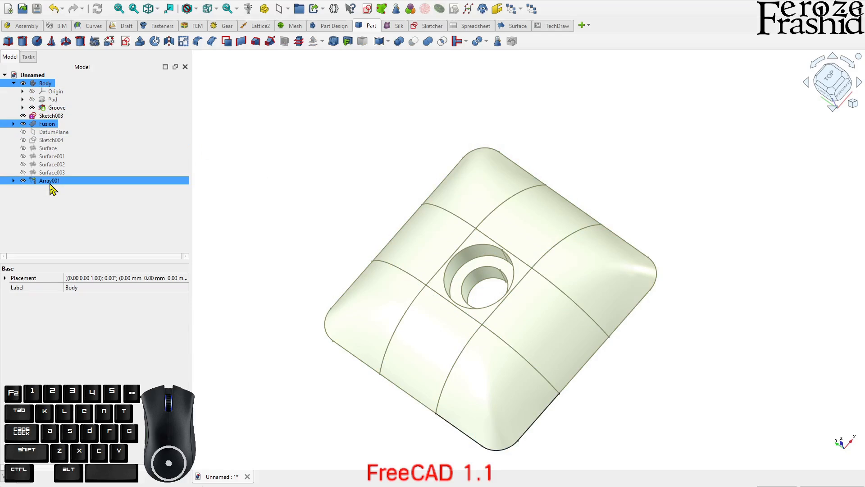
{"action": "left_click", "coordinate": [54, 212]}
{"action": "left_click", "coordinate": [51, 183]}
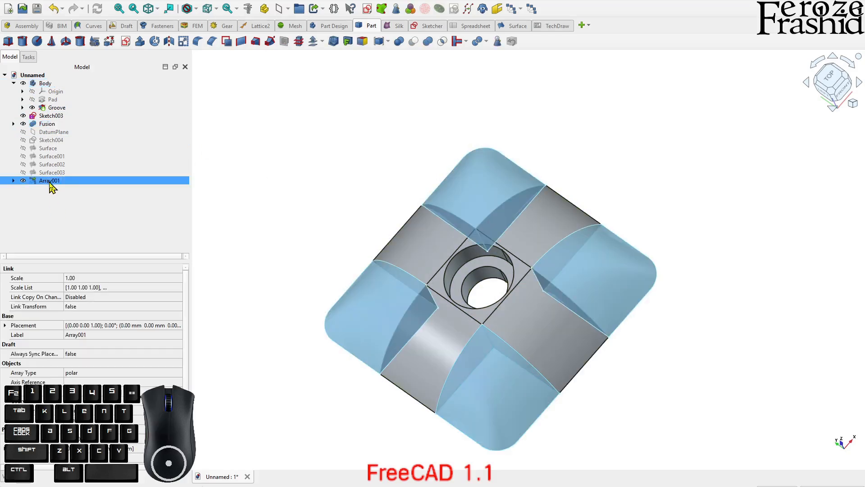
{"action": "left_click", "coordinate": [48, 125]}
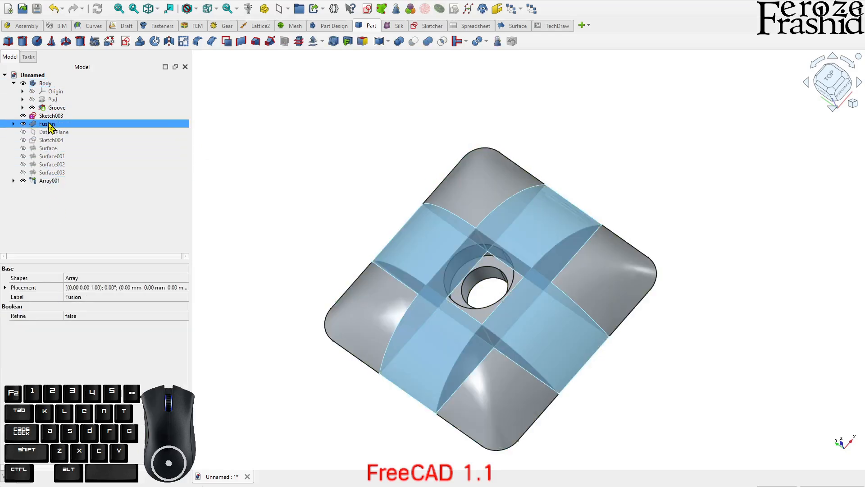
{"action": "left_click", "coordinate": [66, 109], "text": "ctrl"}
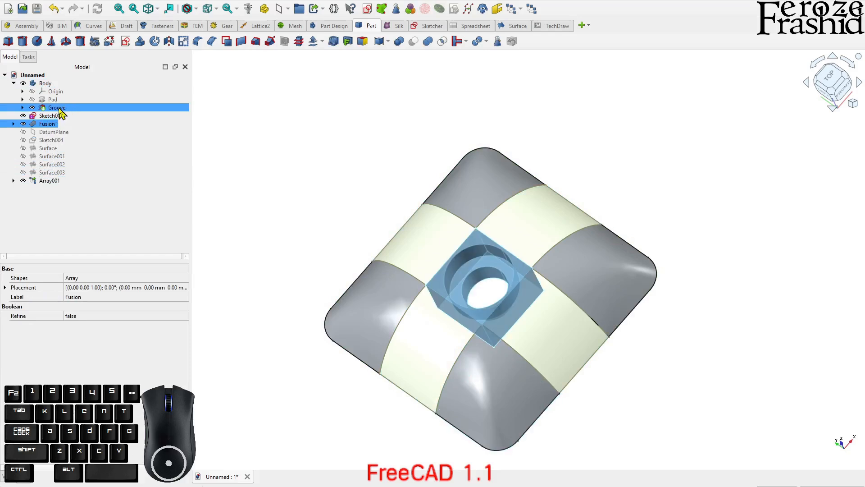
Make a union of the whole Body, the Fusion with the four arms and the Array001 corner solids
{"action": "left_click", "coordinate": [52, 84]}
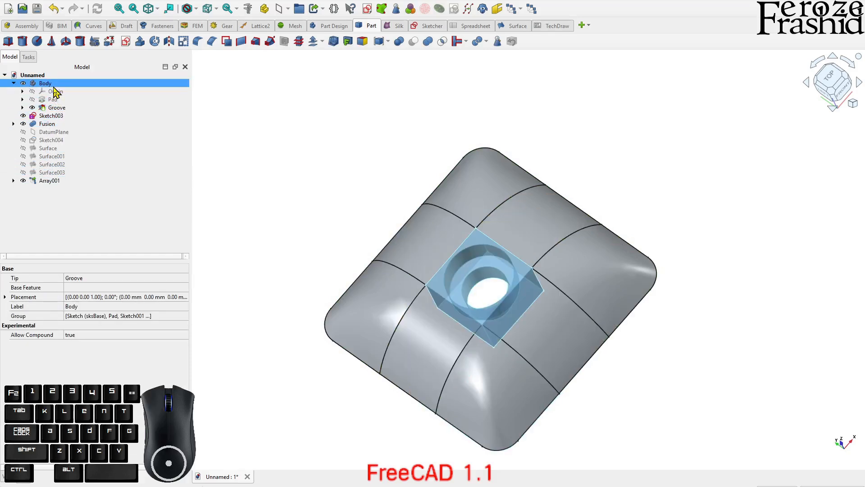
{"action": "left_click", "coordinate": [47, 124], "text": "ctrl"}
{"action": "left_click", "coordinate": [51, 181], "text": "ctrl"}
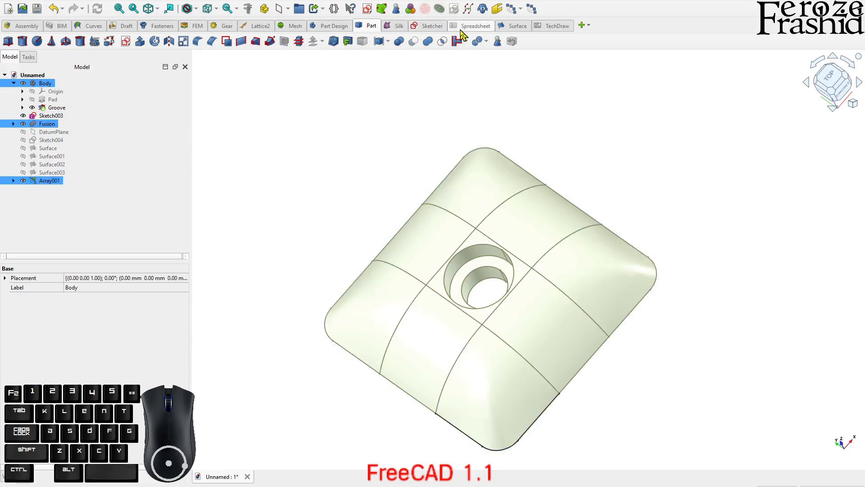
{"action": "left_click", "coordinate": [428, 42]}
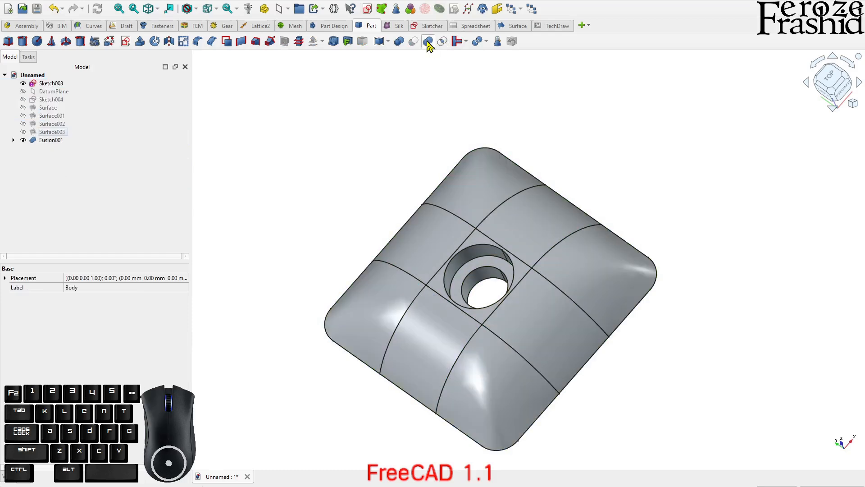
{"action": "mouse_move", "coordinate": [528, 192]}
{"action": "middle_mouse_down"}
{"action": "mouse_move", "coordinate": [541, 158]}
{"action": "mouse_move", "coordinate": [531, 178]}
{"action": "middle_mouse_up"}
Set the Refine property of the new Fusion001 union to true
{"action": "left_click", "coordinate": [61, 144]}
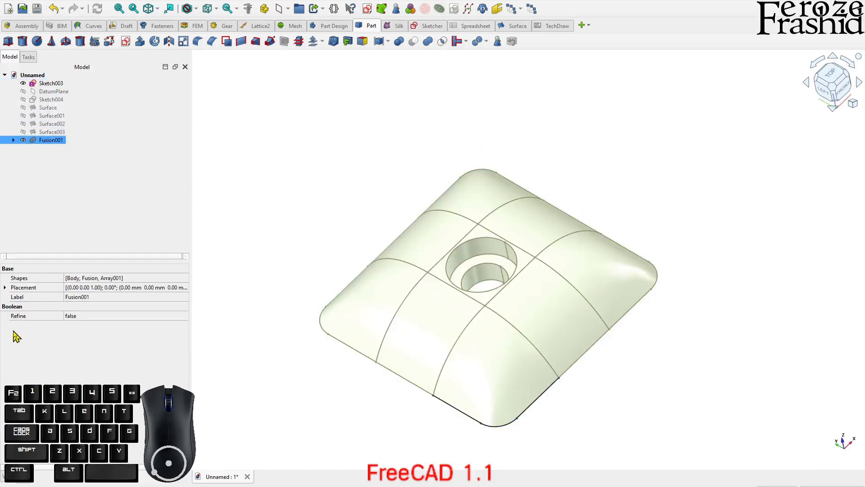
{"action": "left_click", "coordinate": [73, 318]}
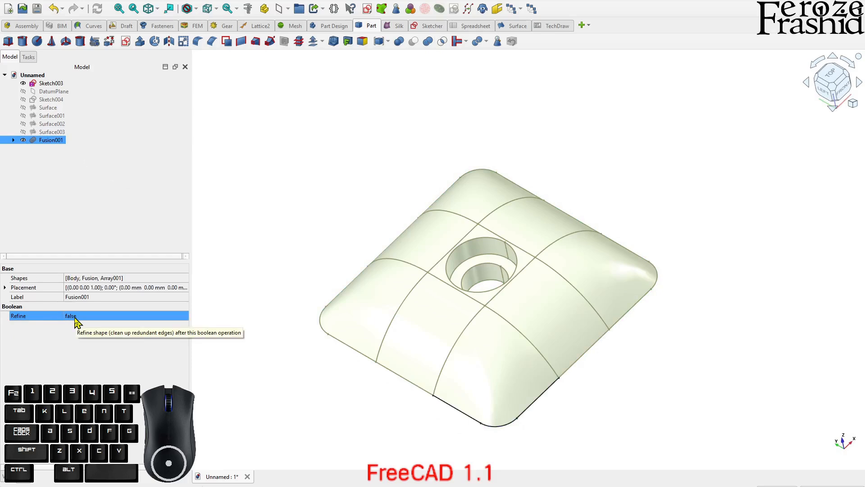
{"action": "left_click", "coordinate": [75, 320]}
{"action": "left_click", "coordinate": [82, 322]}
{"action": "left_click", "coordinate": [92, 333]}
{"action": "left_click", "coordinate": [253, 372]}
Hide Sketch003 and inspect the fused part from its underside and its top
{"action": "middle_click_drag", "start_coordinate": [287, 372], "coordinate": [464, 165]}
{"action": "left_click", "coordinate": [464, 166]}
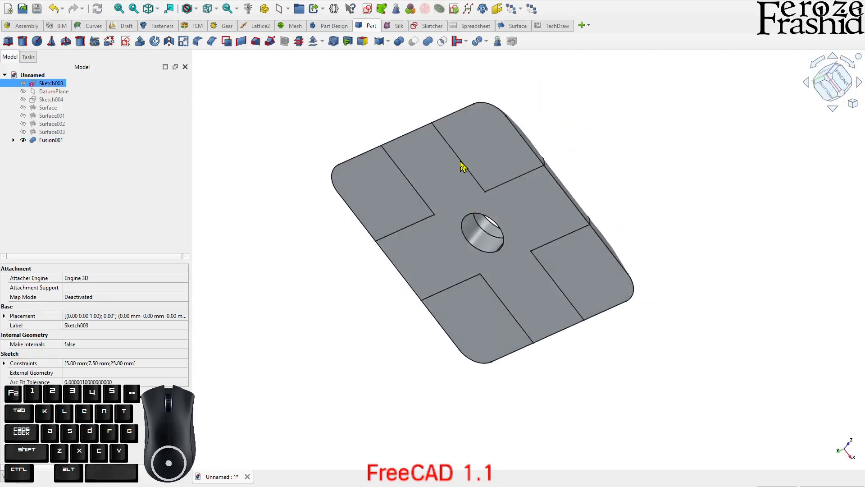
{"action": "left_click", "coordinate": [135, 204]}
{"action": "mouse_move", "coordinate": [442, 156]}
{"action": "middle_mouse_down"}
{"action": "mouse_move", "coordinate": [450, 263]}
{"action": "mouse_move", "coordinate": [529, 305]}
{"action": "mouse_move", "coordinate": [433, 245]}
{"action": "mouse_move", "coordinate": [637, 246]}
{"action": "mouse_move", "coordinate": [496, 271]}
{"action": "mouse_move", "coordinate": [514, 295]}
{"action": "mouse_move", "coordinate": [587, 208]}
{"action": "mouse_move", "coordinate": [564, 259]}
{"action": "mouse_move", "coordinate": [629, 290]}
{"action": "mouse_move", "coordinate": [556, 240]}
{"action": "mouse_move", "coordinate": [581, 193]}
{"action": "mouse_move", "coordinate": [522, 252]}
{"action": "mouse_move", "coordinate": [526, 345]}
{"action": "mouse_move", "coordinate": [560, 347]}
{"action": "mouse_move", "coordinate": [559, 293]}
{"action": "mouse_move", "coordinate": [573, 247]}
{"action": "mouse_move", "coordinate": [568, 184]}
{"action": "mouse_move", "coordinate": [477, 234]}
{"action": "mouse_move", "coordinate": [447, 361]}
{"action": "mouse_move", "coordinate": [494, 372]}
{"action": "mouse_move", "coordinate": [498, 397]}
{"action": "middle_mouse_up"}
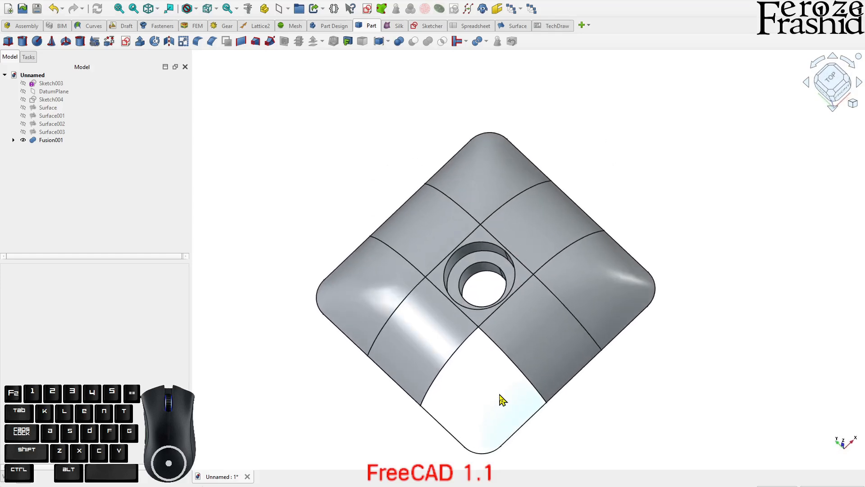
Run the geometry check on Fusion001 with the boolean operation check enabled, review the results and close it
{"action": "left_click", "coordinate": [55, 141]}
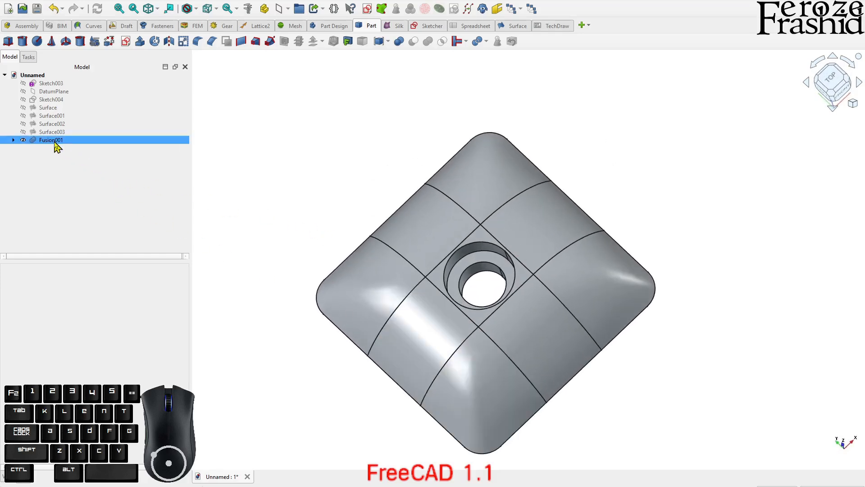
{"action": "left_click", "coordinate": [54, 141]}
{"action": "left_click", "coordinate": [500, 44]}
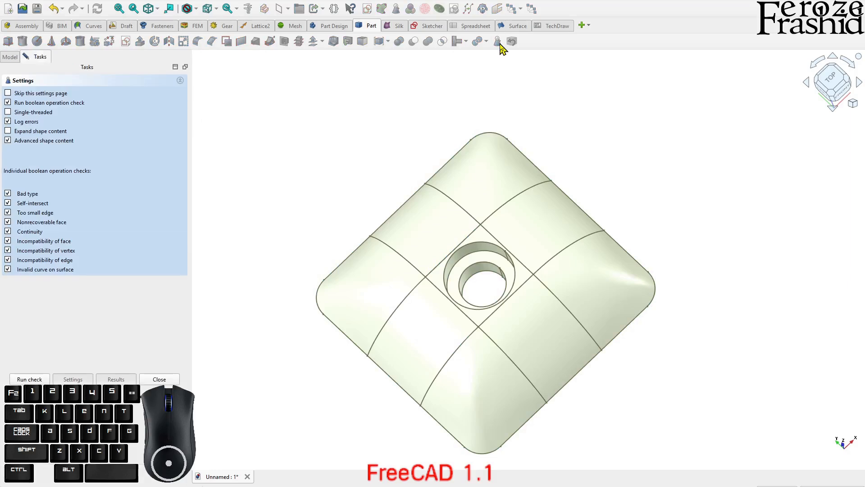
{"action": "left_click", "coordinate": [28, 378]}
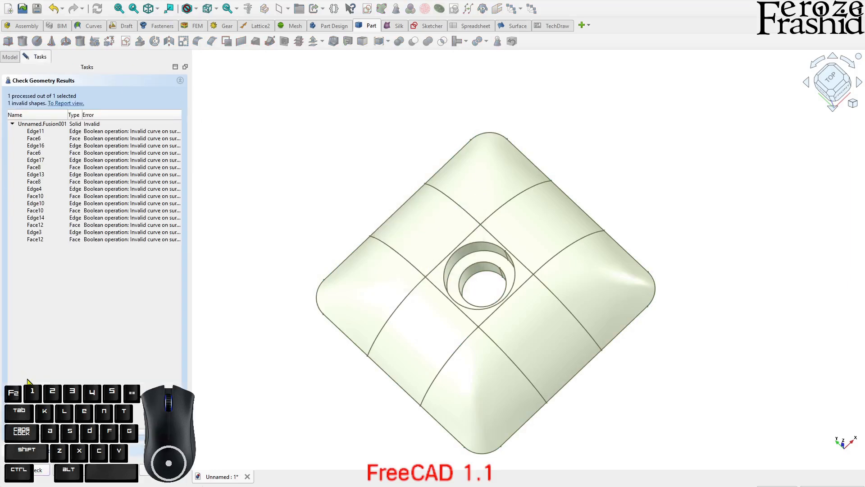
{"action": "left_click", "coordinate": [161, 481]}
Examine the stepped central hole and the curved top faces of the fused part up close
{"action": "middle_click_drag", "start_coordinate": [541, 289], "coordinate": [567, 269]}
{"action": "scroll", "coordinate": [568, 269], "scroll_direction": "up", "scroll_amount": 3}
{"action": "scroll", "coordinate": [503, 245], "scroll_direction": "up", "scroll_amount": 2}
{"action": "scroll", "coordinate": [450, 216], "scroll_direction": "down", "scroll_amount": 3}
{"action": "scroll", "coordinate": [505, 216], "scroll_direction": "up", "scroll_amount": 4}
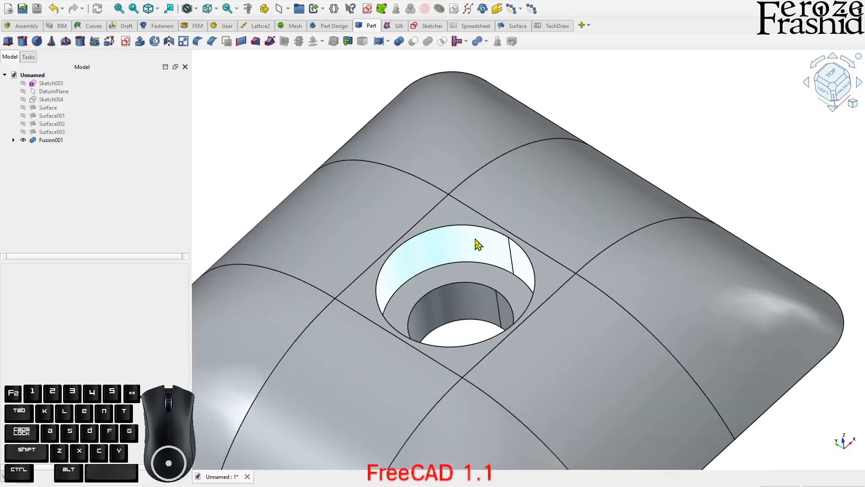
{"action": "scroll", "coordinate": [433, 238], "scroll_direction": "down", "scroll_amount": 2}
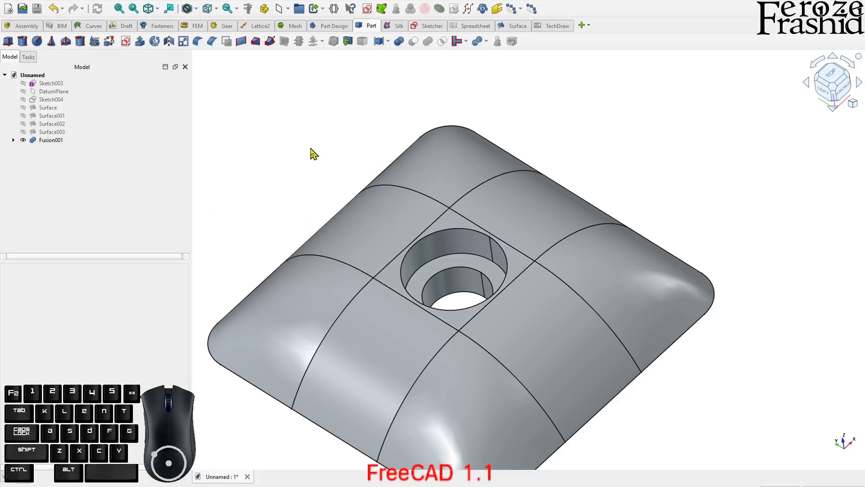
{"action": "scroll", "coordinate": [361, 145], "scroll_direction": "down", "scroll_amount": 1}
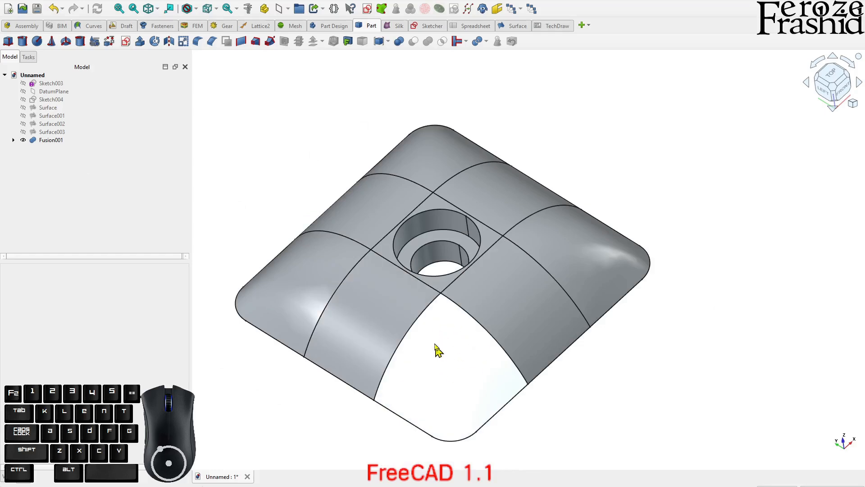
{"action": "left_click", "coordinate": [345, 198]}
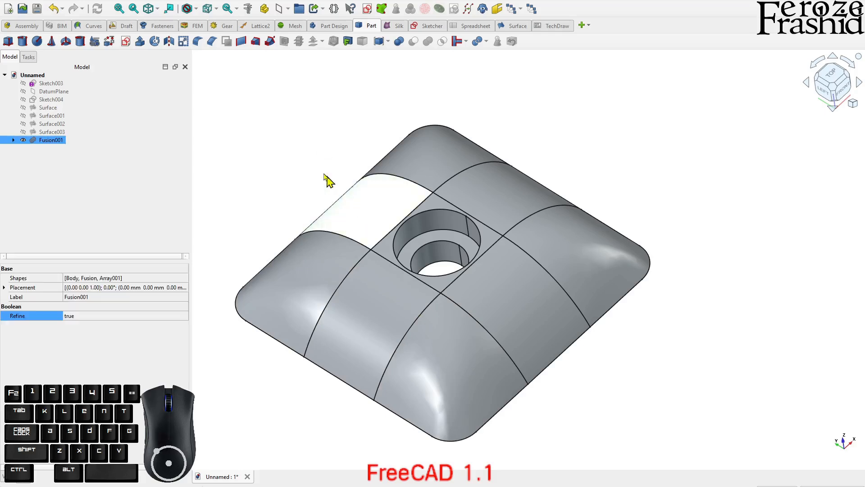
Add a sphere primitive at the origin, inside the central hole of the fused part
{"action": "left_click", "coordinate": [96, 196]}
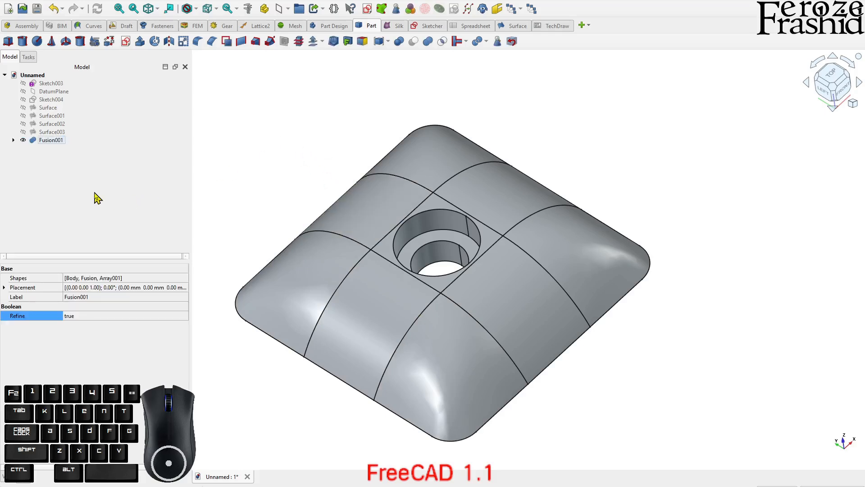
{"action": "left_click", "coordinate": [38, 41]}
{"action": "scroll", "coordinate": [280, 168], "scroll_direction": "down", "scroll_amount": 3}
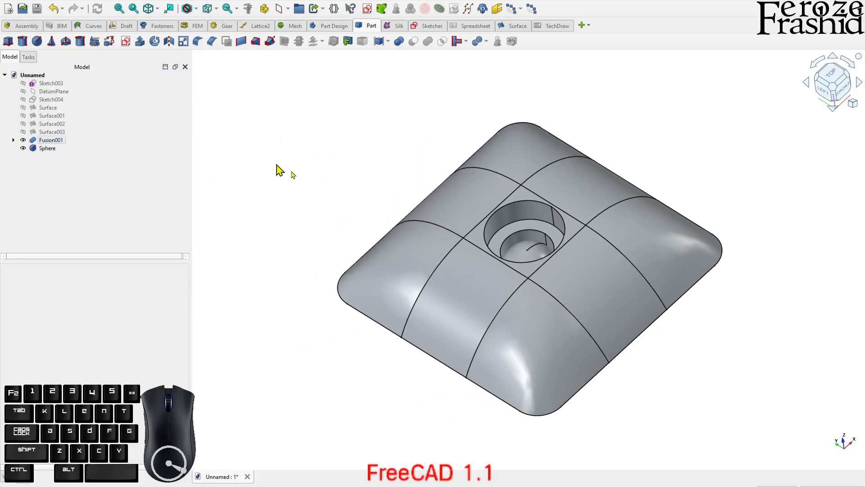
{"action": "scroll", "coordinate": [499, 242], "scroll_direction": "down", "scroll_amount": 1}
{"action": "middle_click_drag", "start_coordinate": [499, 242], "coordinate": [523, 245]}
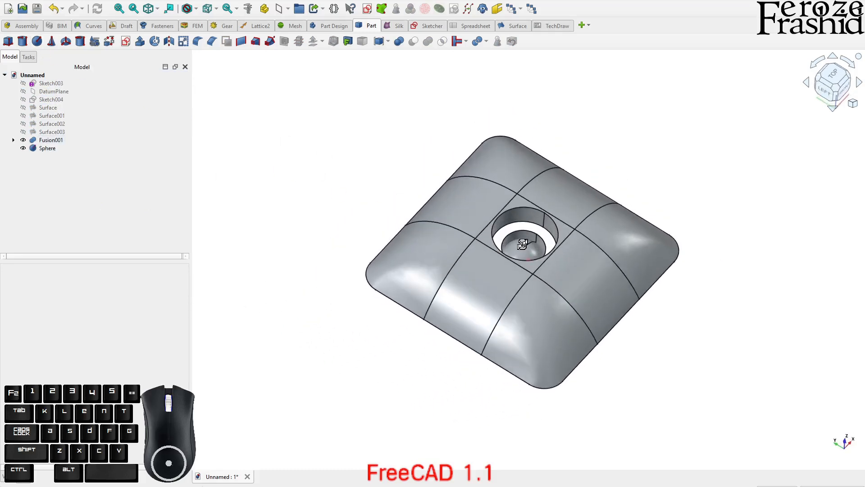
Transform the sphere to about 9.75 mm along U and 10.25 mm along W so it overlaps the hole's upper rim
{"action": "left_click", "coordinate": [50, 148]}
{"action": "right_click", "coordinate": [53, 149]}
{"action": "left_click", "coordinate": [72, 165]}
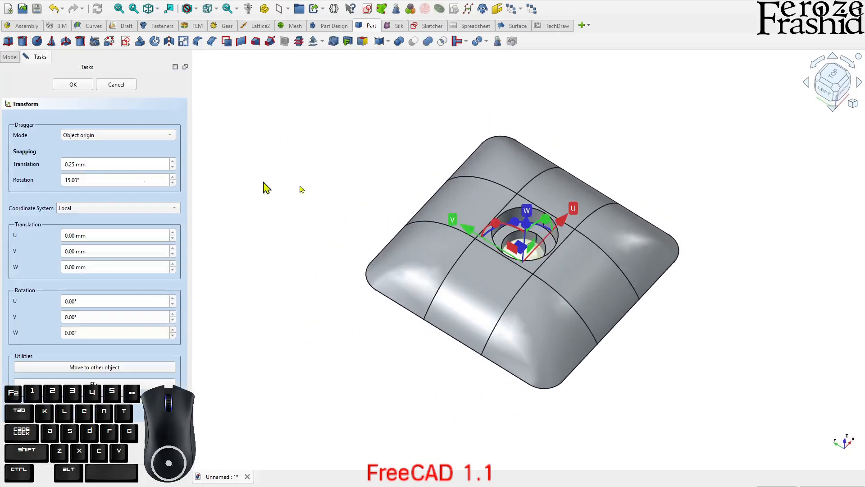
{"action": "left_click_drag", "start_coordinate": [533, 228], "coordinate": [595, 149]}
{"action": "middle_click_drag", "start_coordinate": [517, 229], "coordinate": [503, 189]}
{"action": "left_click_drag", "start_coordinate": [563, 136], "coordinate": [563, 150]}
{"action": "middle_click_drag", "start_coordinate": [563, 150], "coordinate": [597, 193]}
{"action": "left_click_drag", "start_coordinate": [582, 191], "coordinate": [574, 197]}
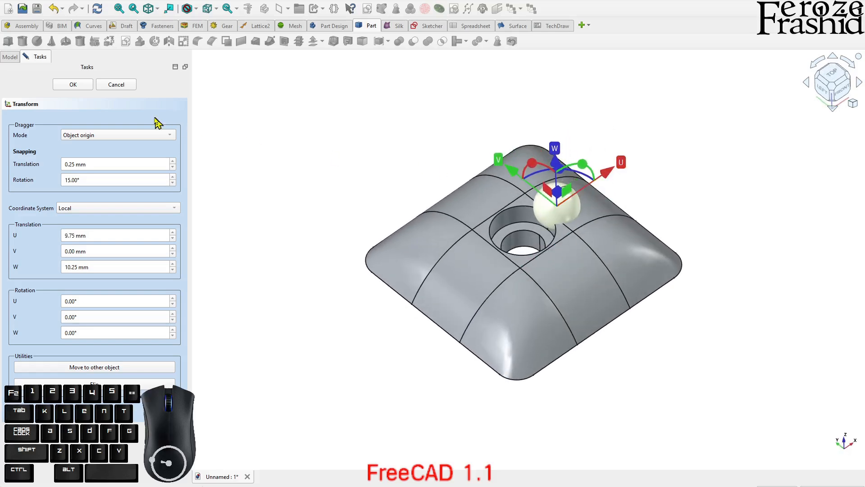
{"action": "left_click", "coordinate": [73, 86]}
Cut the sphere from Fusion001 as a trial boolean subtraction
{"action": "left_click", "coordinate": [51, 140]}
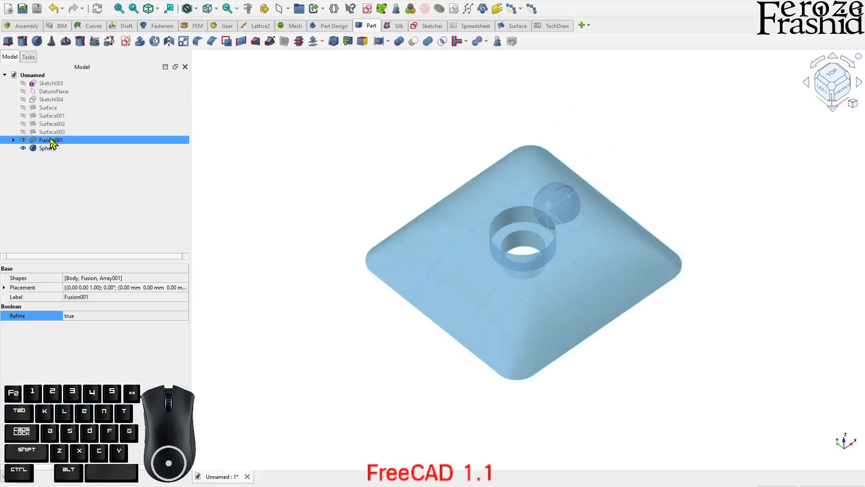
{"action": "left_click", "coordinate": [54, 149], "text": "ctrl"}
{"action": "left_click", "coordinate": [414, 47]}
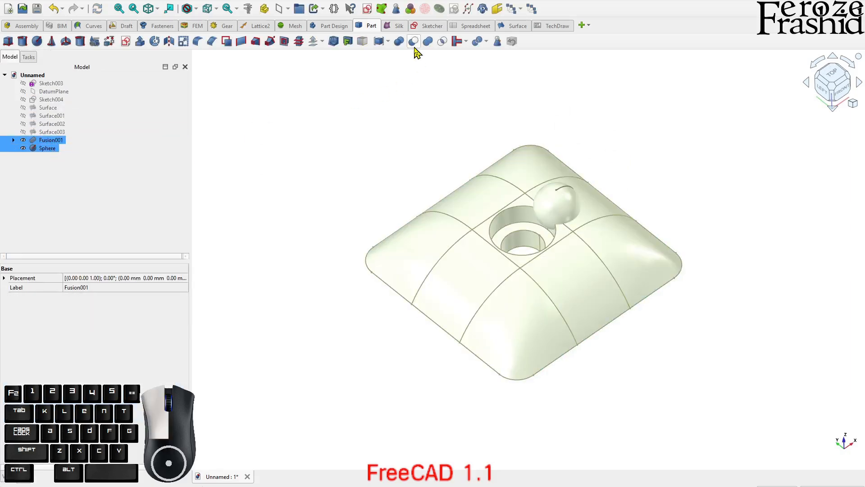
Examine the spherical pocket beside the central hole up close and from several angles
{"action": "scroll", "coordinate": [536, 171], "scroll_direction": "up", "scroll_amount": 6}
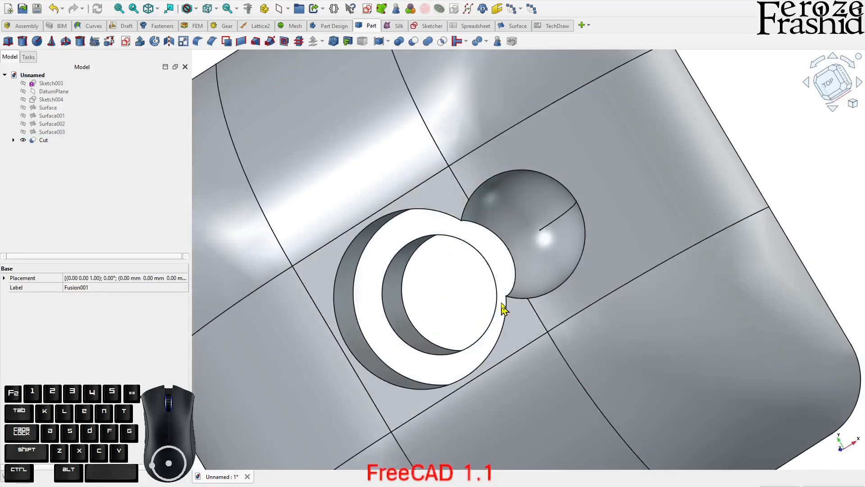
{"action": "middle_click_drag", "start_coordinate": [504, 309], "coordinate": [567, 195]}
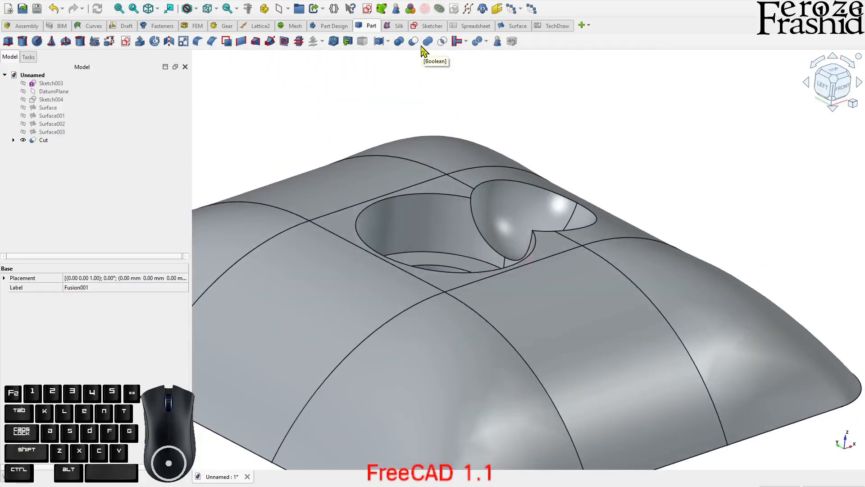
{"action": "left_click", "coordinate": [45, 141]}
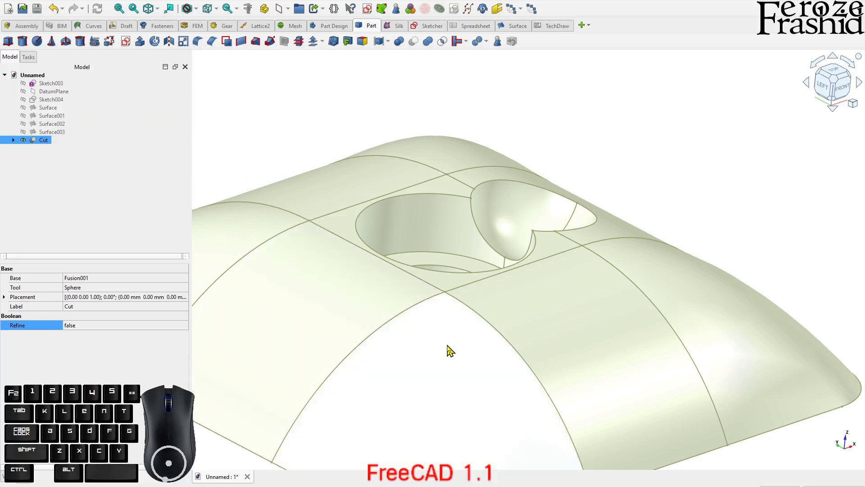
{"action": "scroll", "coordinate": [446, 354], "scroll_direction": "down", "scroll_amount": 2}
{"action": "left_click", "coordinate": [600, 213]}
{"action": "mouse_move", "coordinate": [492, 271]}
{"action": "middle_mouse_down"}
{"action": "mouse_move", "coordinate": [486, 301]}
{"action": "mouse_move", "coordinate": [484, 285]}
{"action": "middle_mouse_up"}
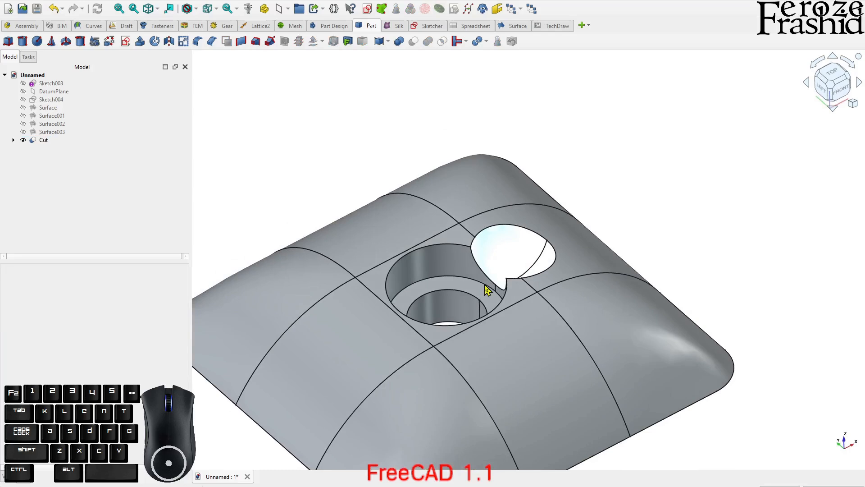
{"action": "scroll", "coordinate": [489, 284], "scroll_direction": "up", "scroll_amount": 1}
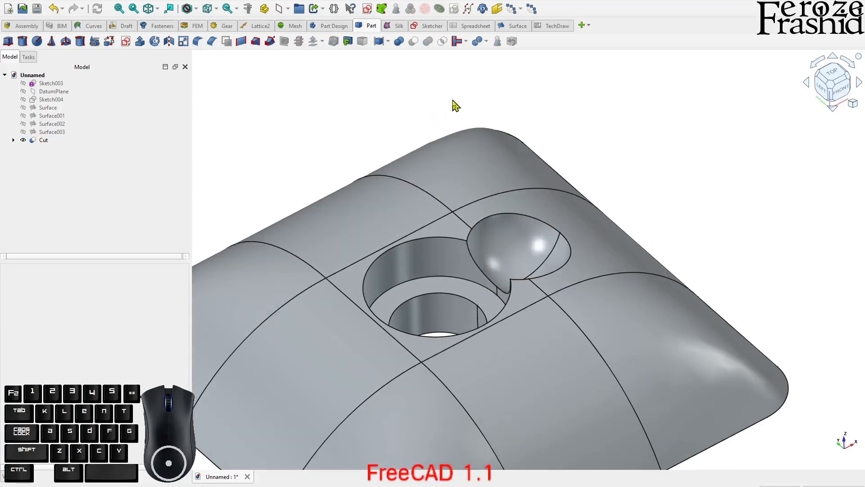
{"action": "scroll", "coordinate": [452, 106], "scroll_direction": "down", "scroll_amount": 1}
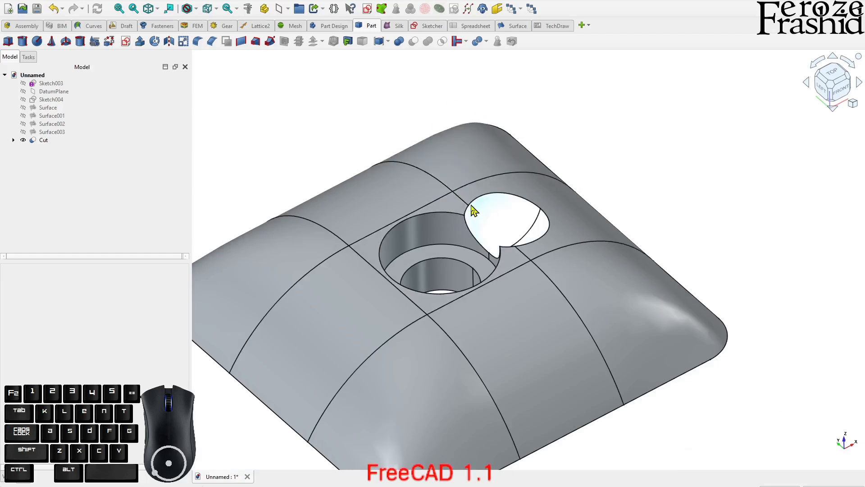
Delete the trial Cut and its sphere, keeping Fusion001
{"action": "left_click", "coordinate": [54, 141]}
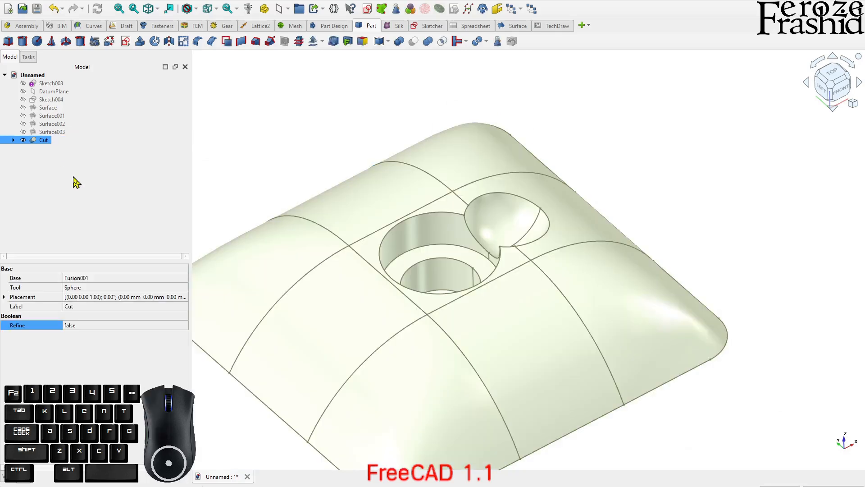
{"action": "key", "text": "Delete"}
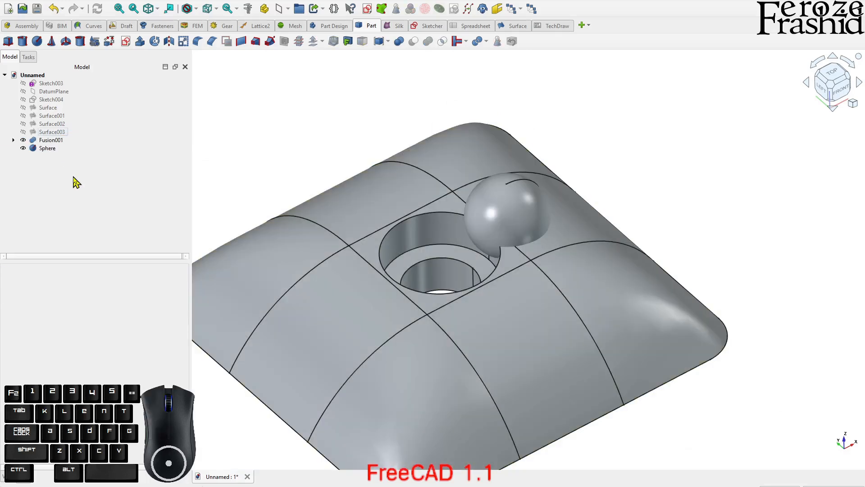
{"action": "left_click", "coordinate": [58, 151]}
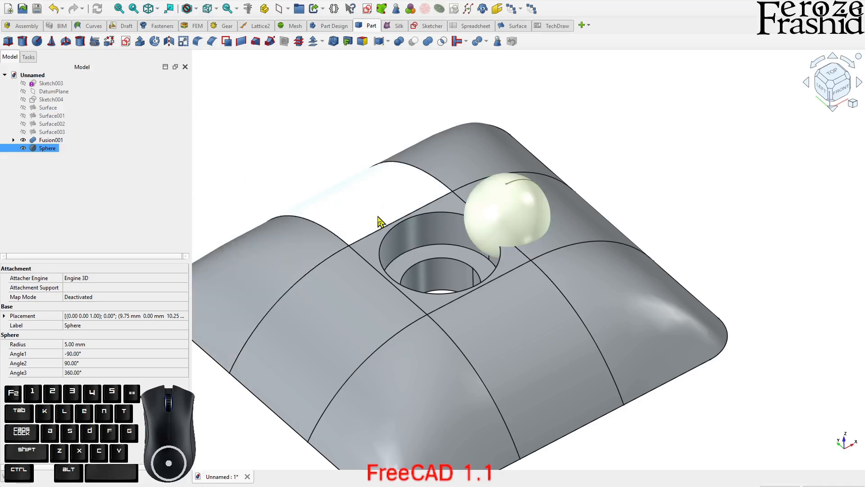
{"action": "key", "text": "Delete"}
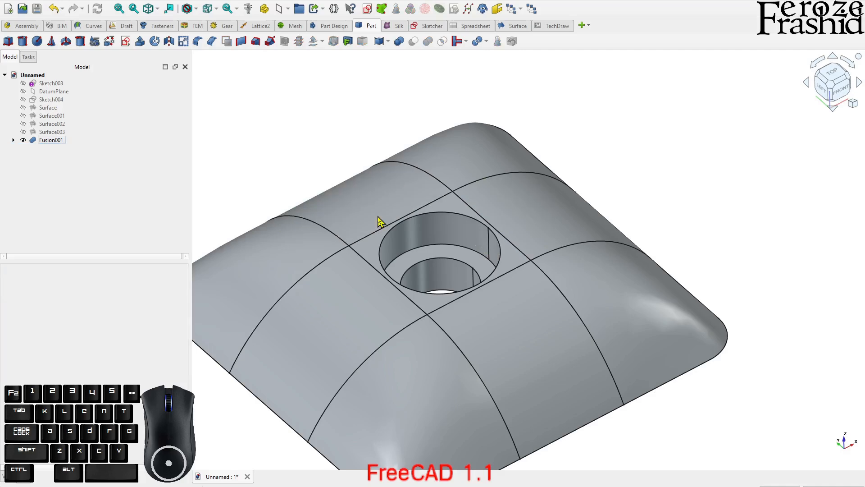
Inspect the finished fused part from the side, from above and in an overall angled view
{"action": "middle_click_drag", "start_coordinate": [401, 197], "coordinate": [586, 248]}
{"action": "scroll", "coordinate": [451, 137], "scroll_direction": "down", "scroll_amount": 2}
{"action": "middle_click_drag", "start_coordinate": [451, 139], "coordinate": [406, 177]}
{"action": "scroll", "coordinate": [485, 280], "scroll_direction": "up", "scroll_amount": 2}
{"action": "middle_click_drag", "start_coordinate": [489, 285], "coordinate": [506, 217]}
{"action": "middle_click_drag", "start_coordinate": [477, 250], "coordinate": [548, 247]}
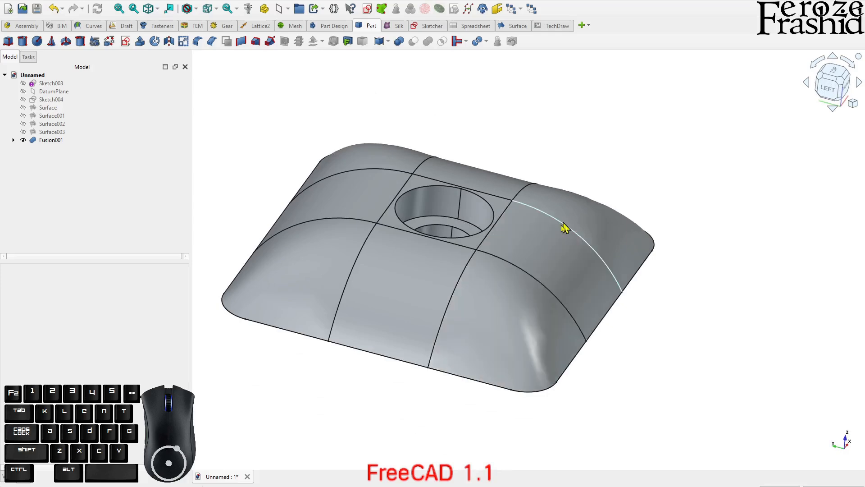
{"action": "middle_click_drag", "start_coordinate": [527, 328], "coordinate": [464, 367]}
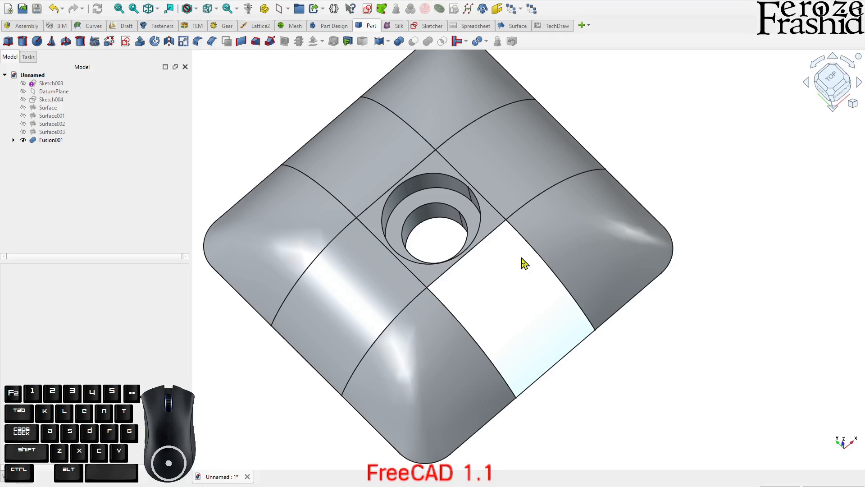
{"action": "middle_click_drag", "start_coordinate": [513, 304], "coordinate": [498, 243]}
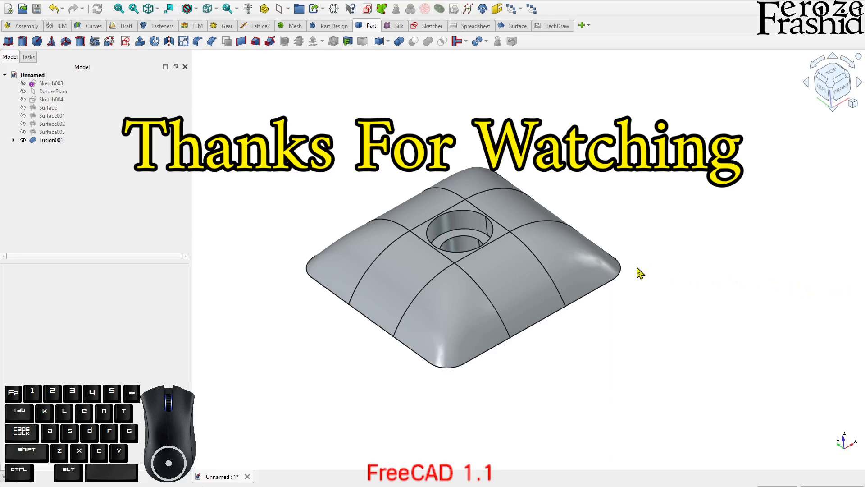
{"action": "scroll", "coordinate": [227, 260], "scroll_direction": "down", "scroll_amount": 1}
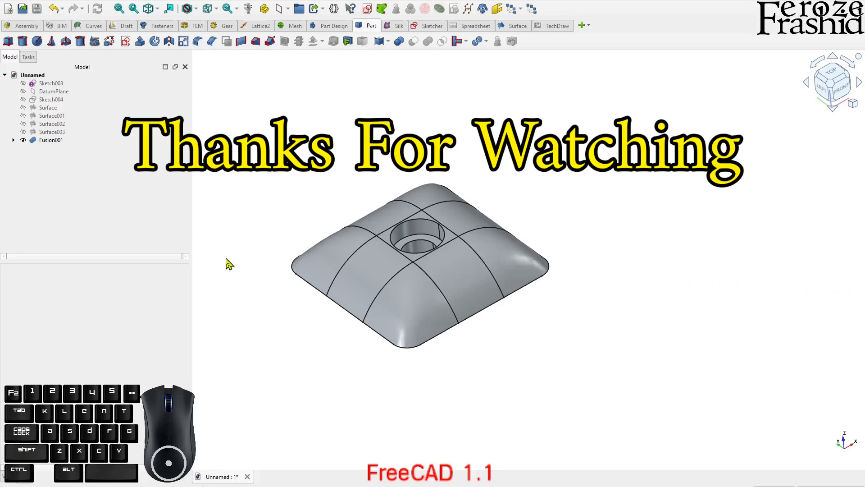